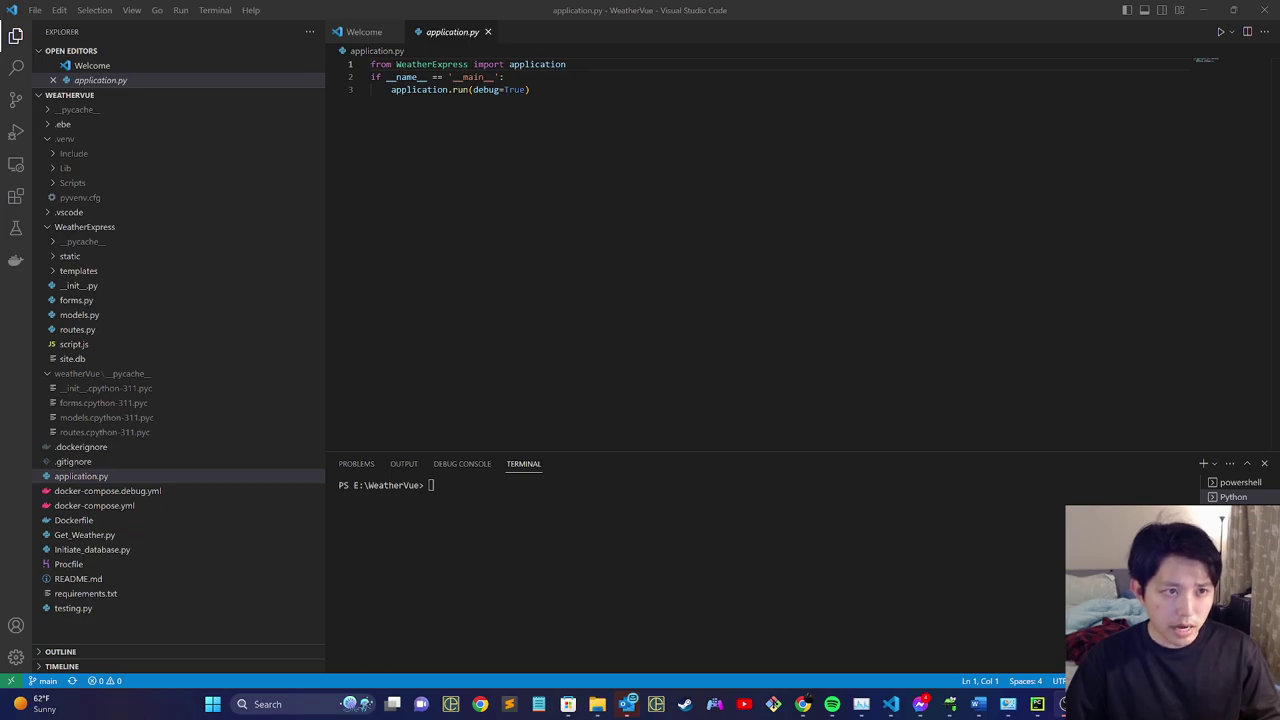
Run application.py and open its local site 127.0.0.1:5000 in a maximized Chrome window with the page zoomed in.
key("alt+Tab")
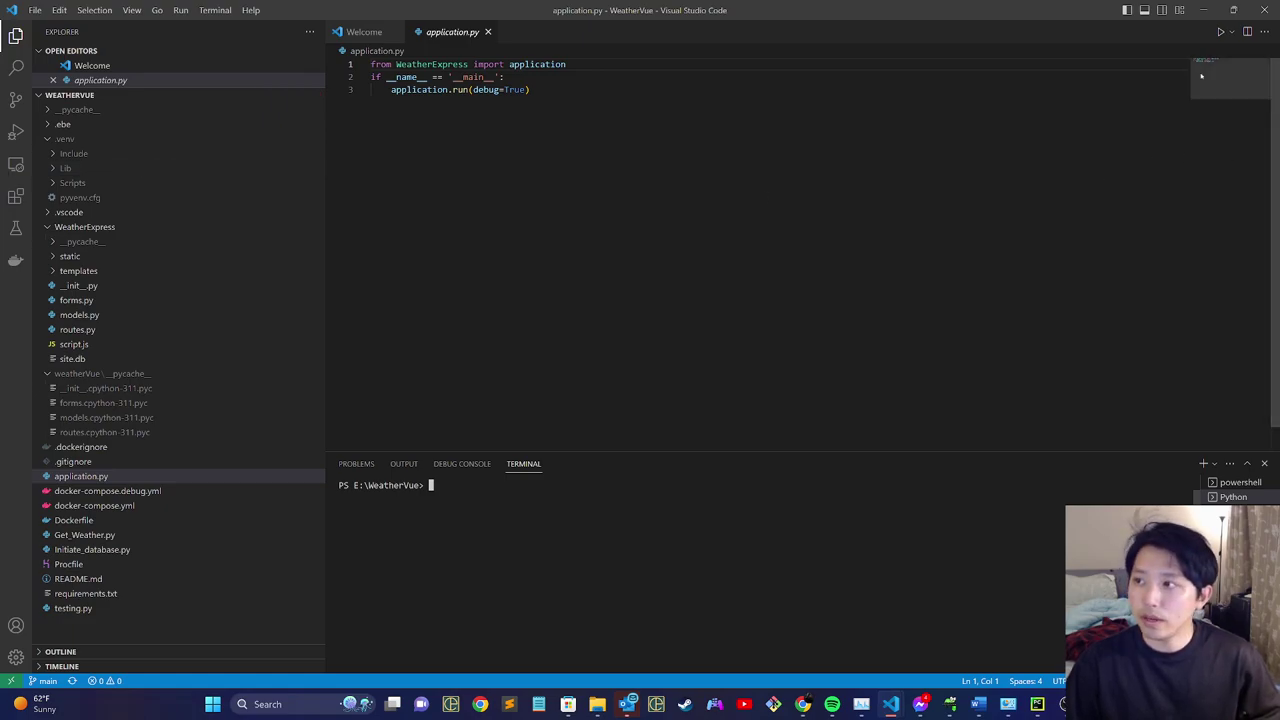
left_click(1219, 33)
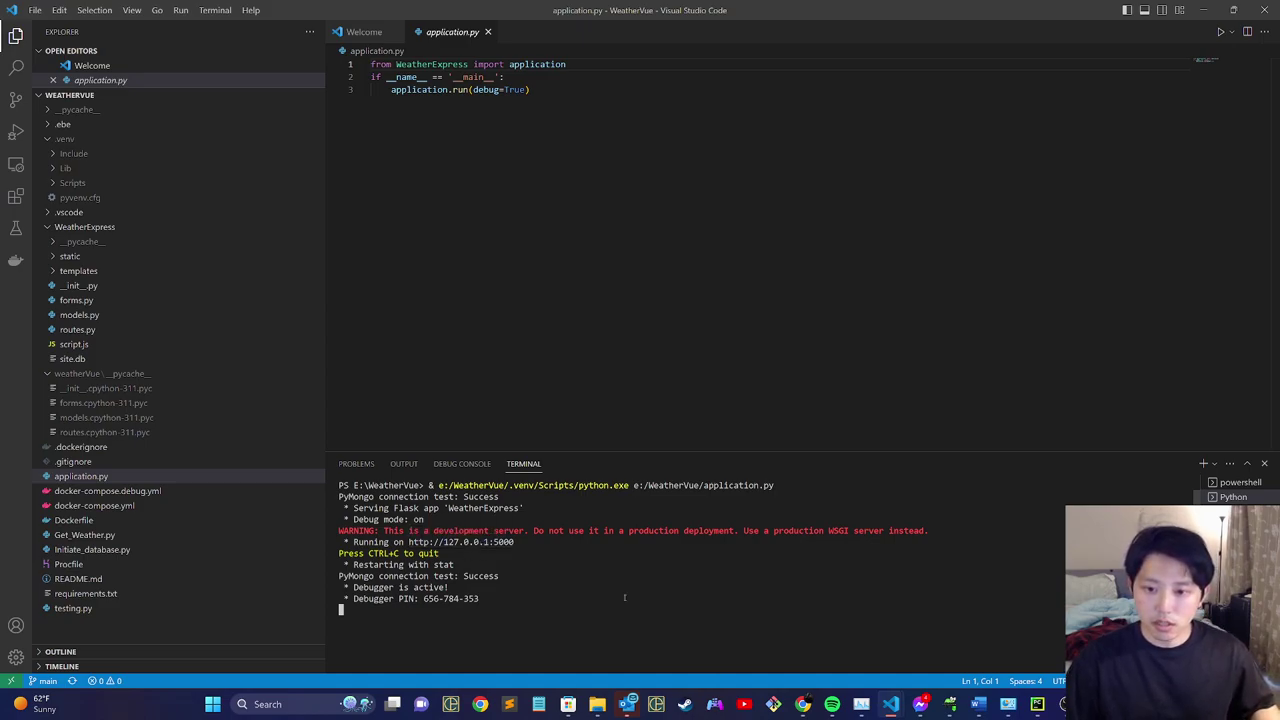
left_click(470, 542, "ctrl")
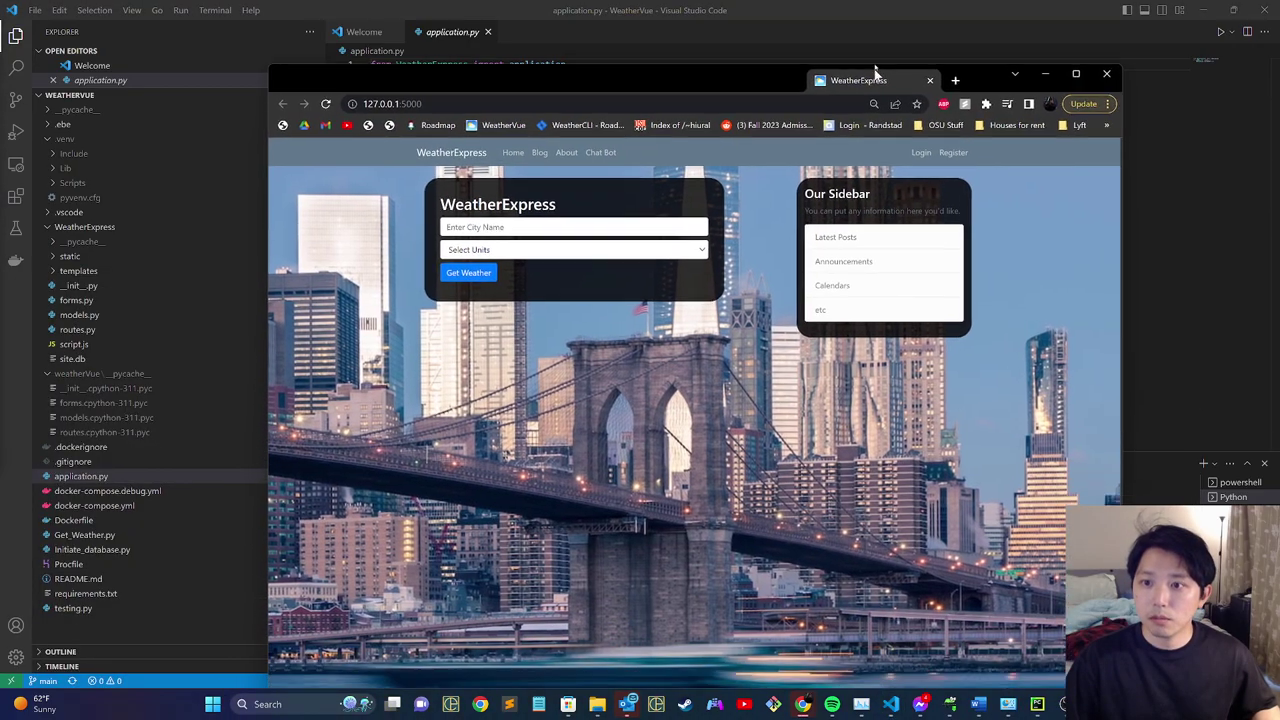
double_click(875, 70)
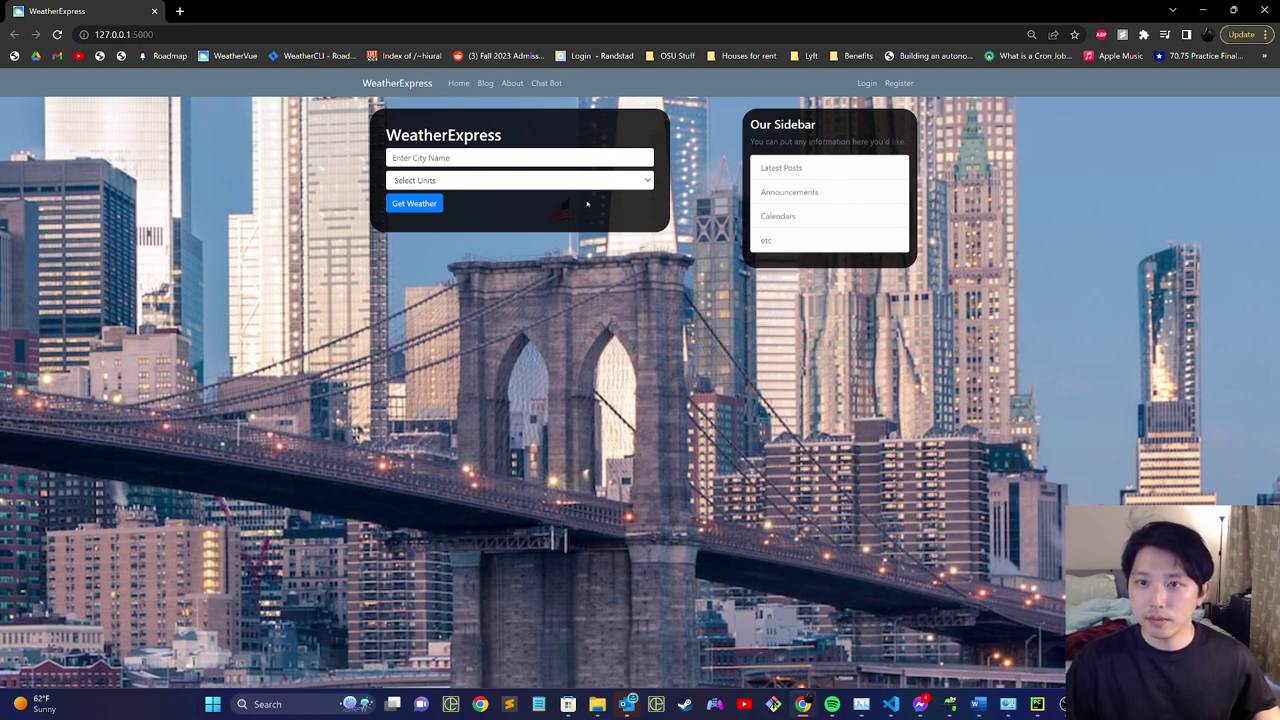
key("ctrl+plus")
key("ctrl+plus")
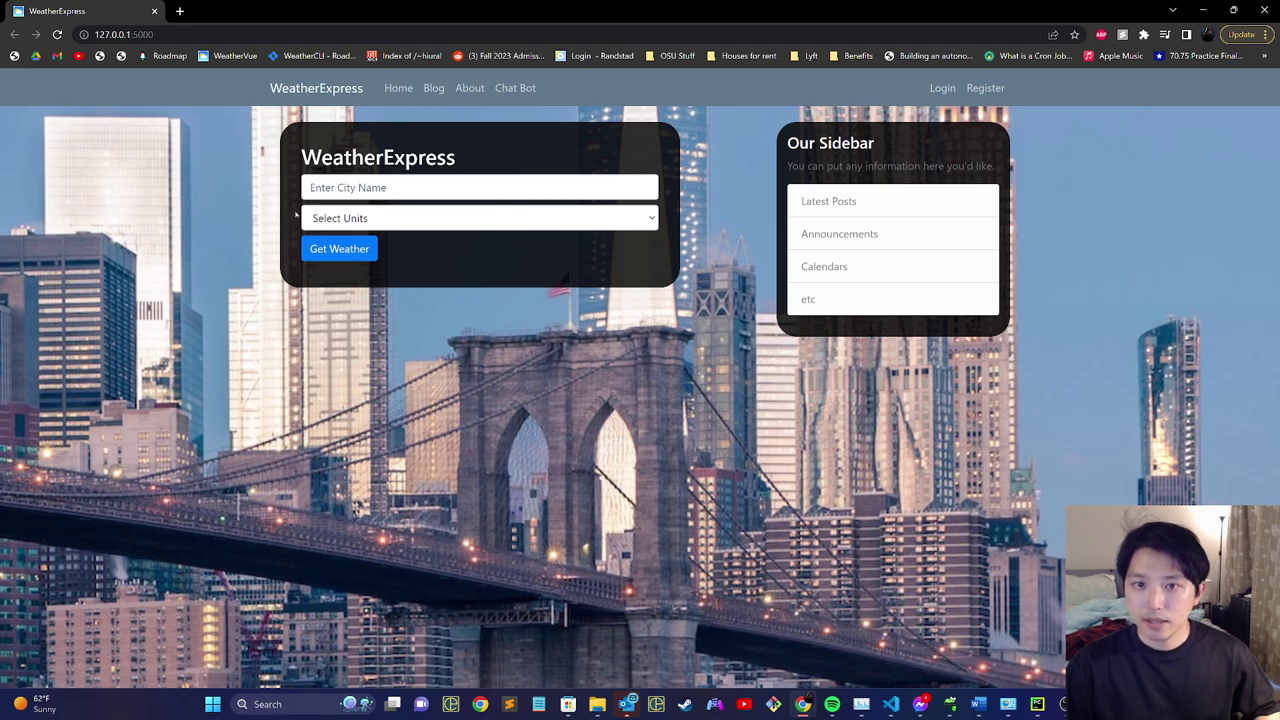
Get the weather for San Francisco in Celsius and look over the forecast.
left_click(385, 186)
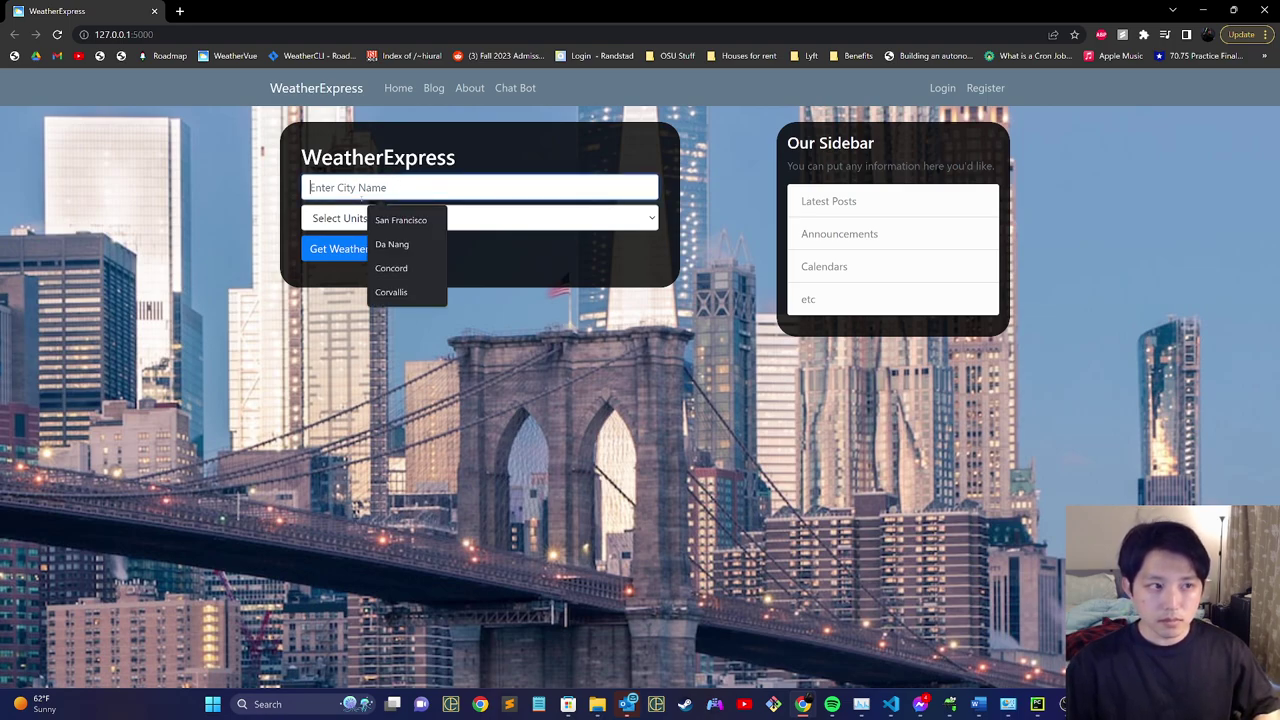
key("Escape")
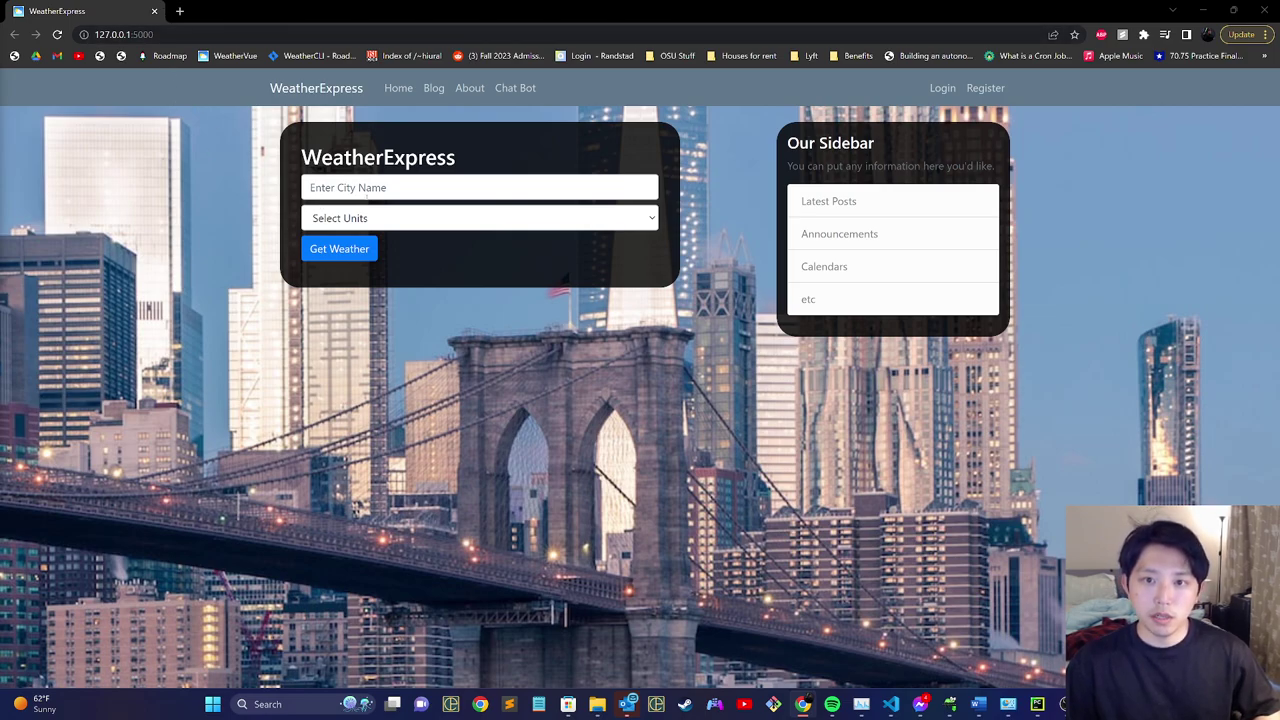
left_click(372, 190)
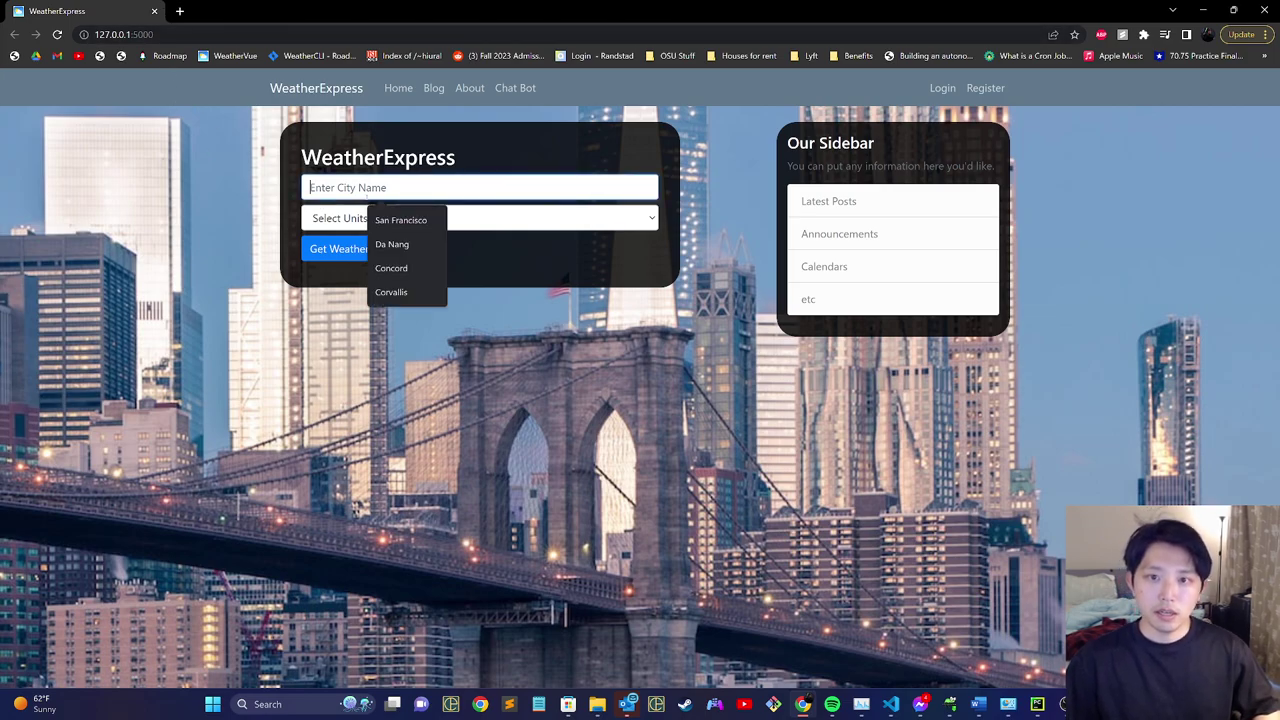
left_click(395, 220)
left_click(365, 218)
left_click(362, 245)
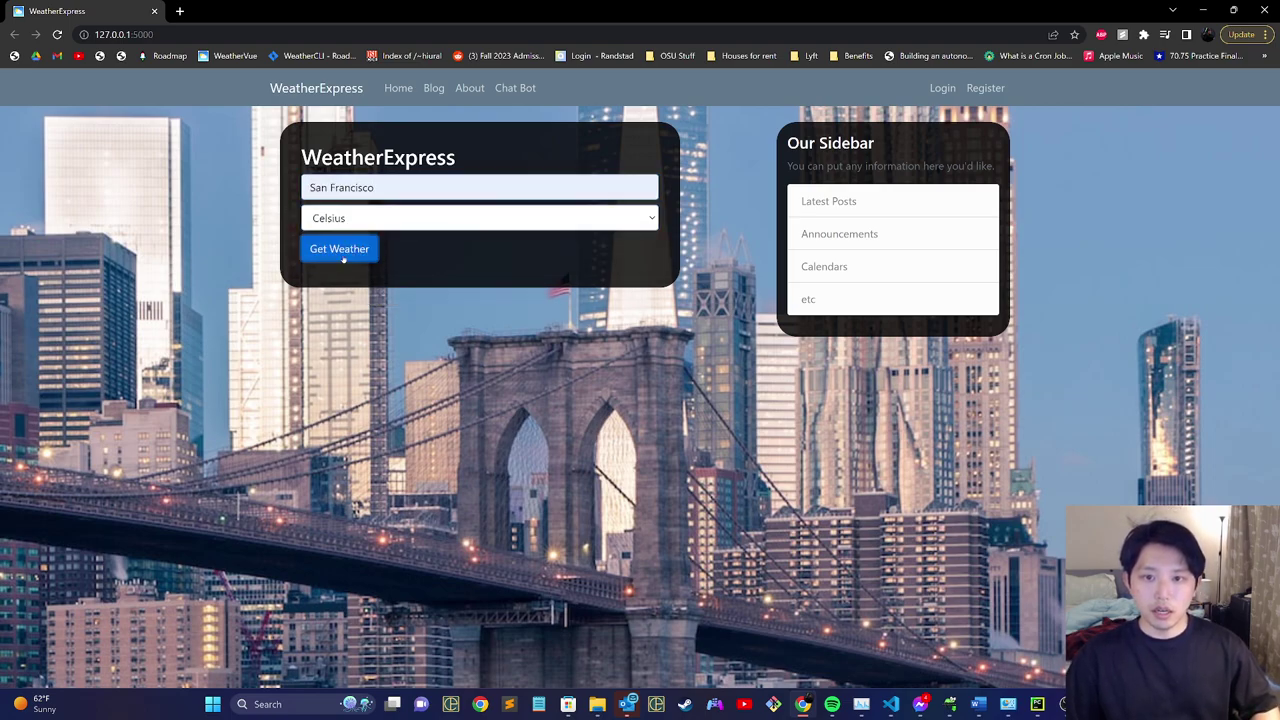
left_click(341, 251)
scroll(459, 441, "down", 2)
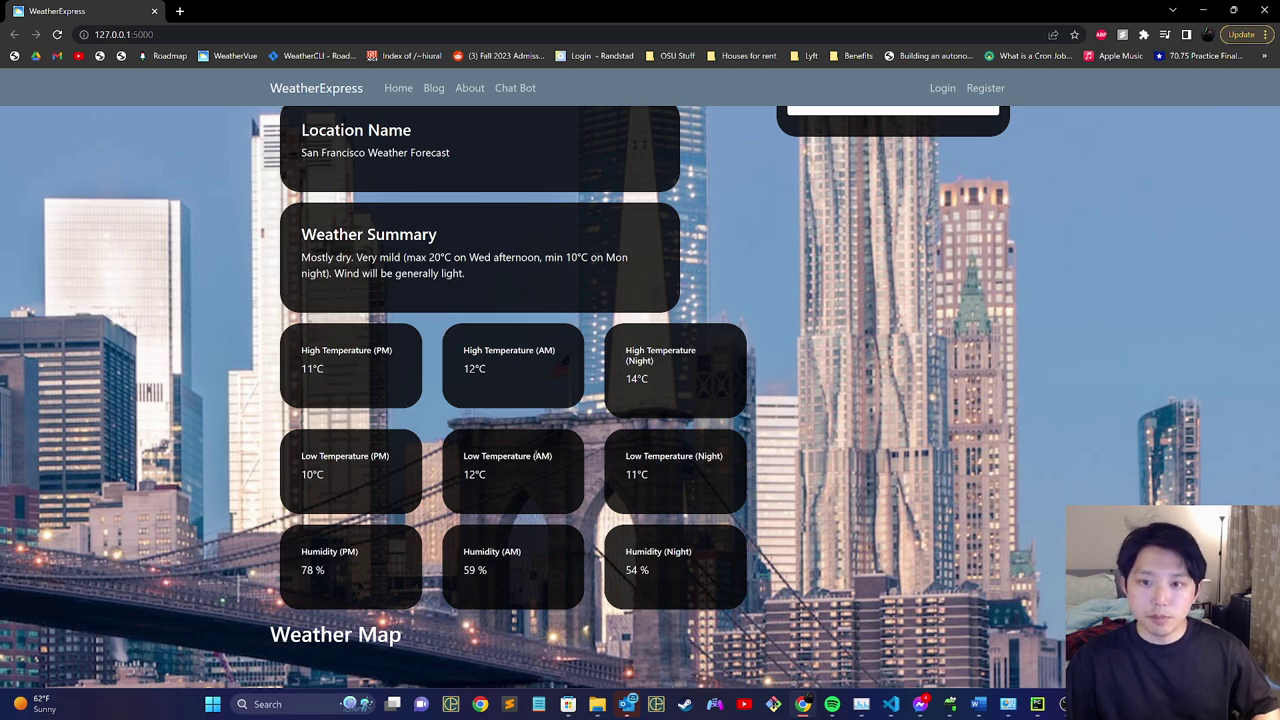
scroll(540, 452, "up", 2)
scroll(427, 418, "down", 2)
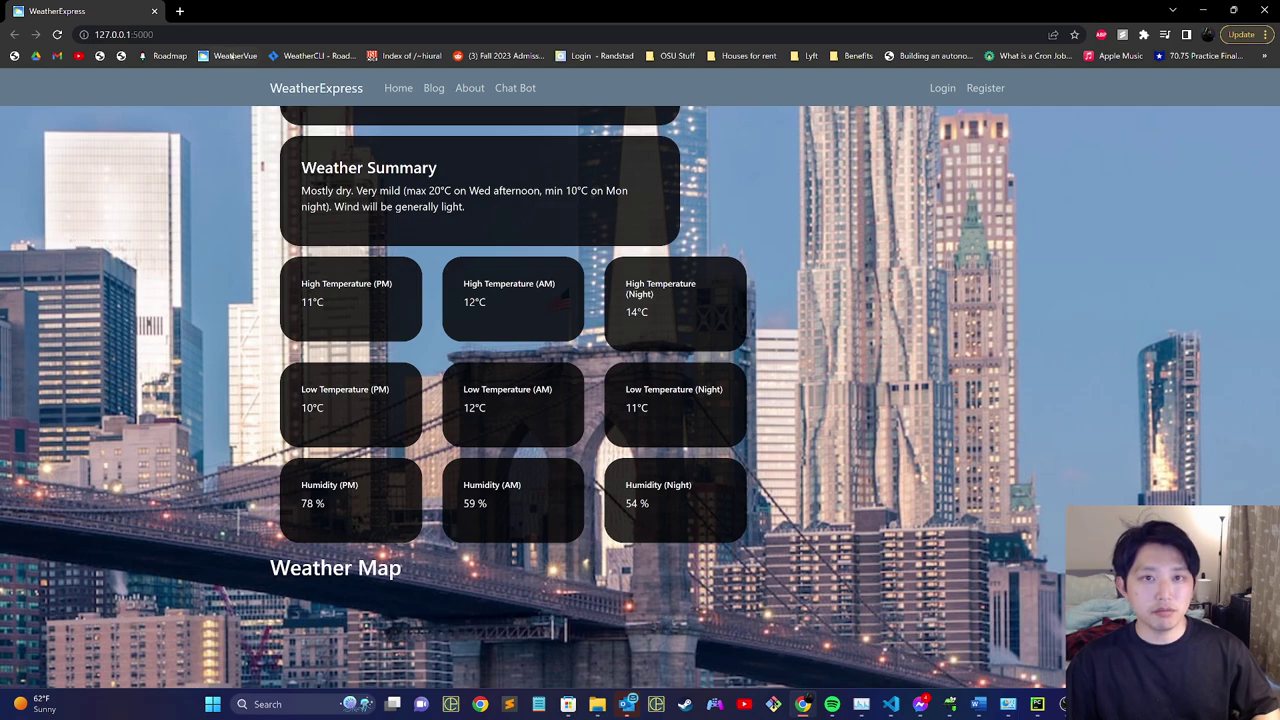
Change the units to Fahrenheit and get the San Francisco weather again.
scroll(428, 229, "up", 3)
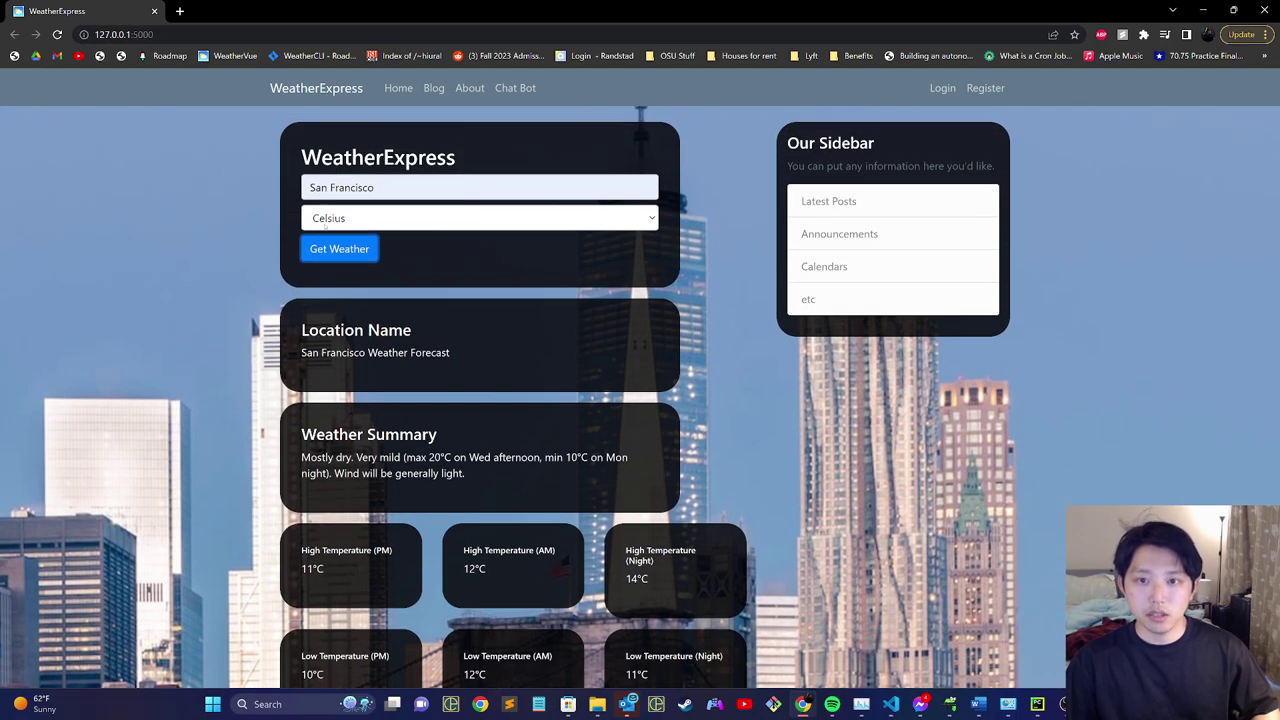
left_click(327, 222)
left_click(370, 254)
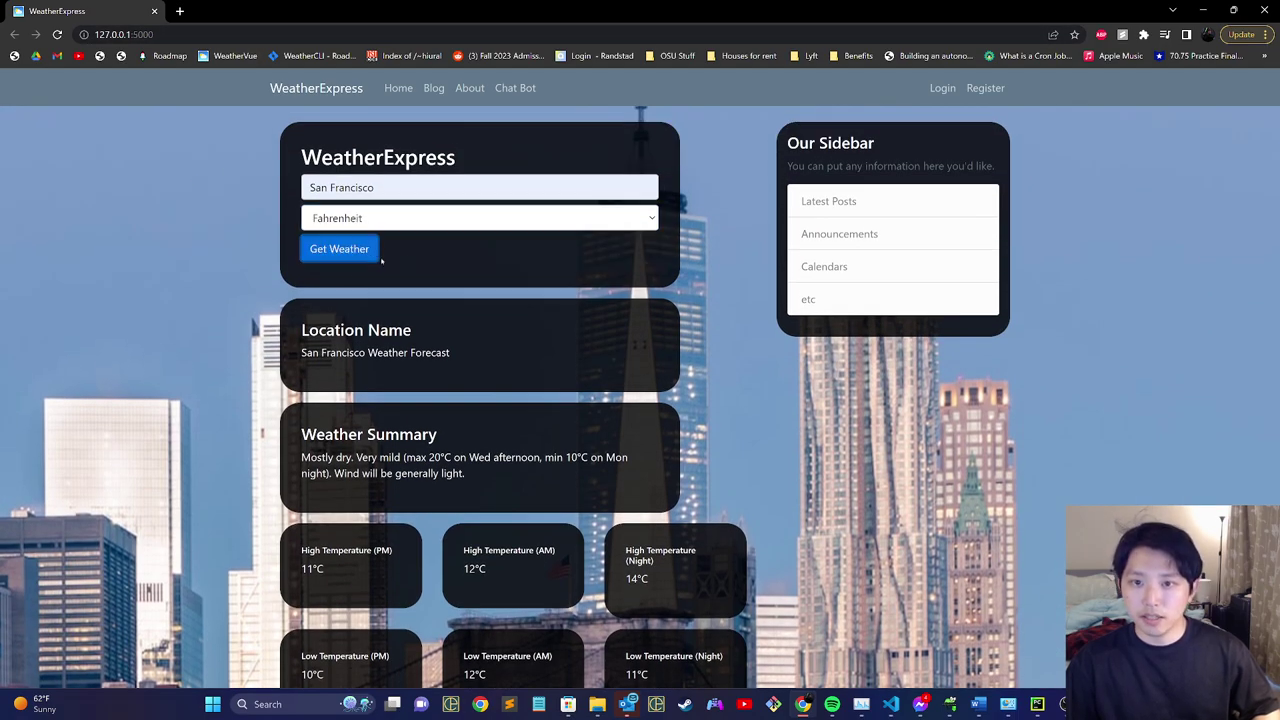
left_click(372, 255)
scroll(451, 263, "down", 3)
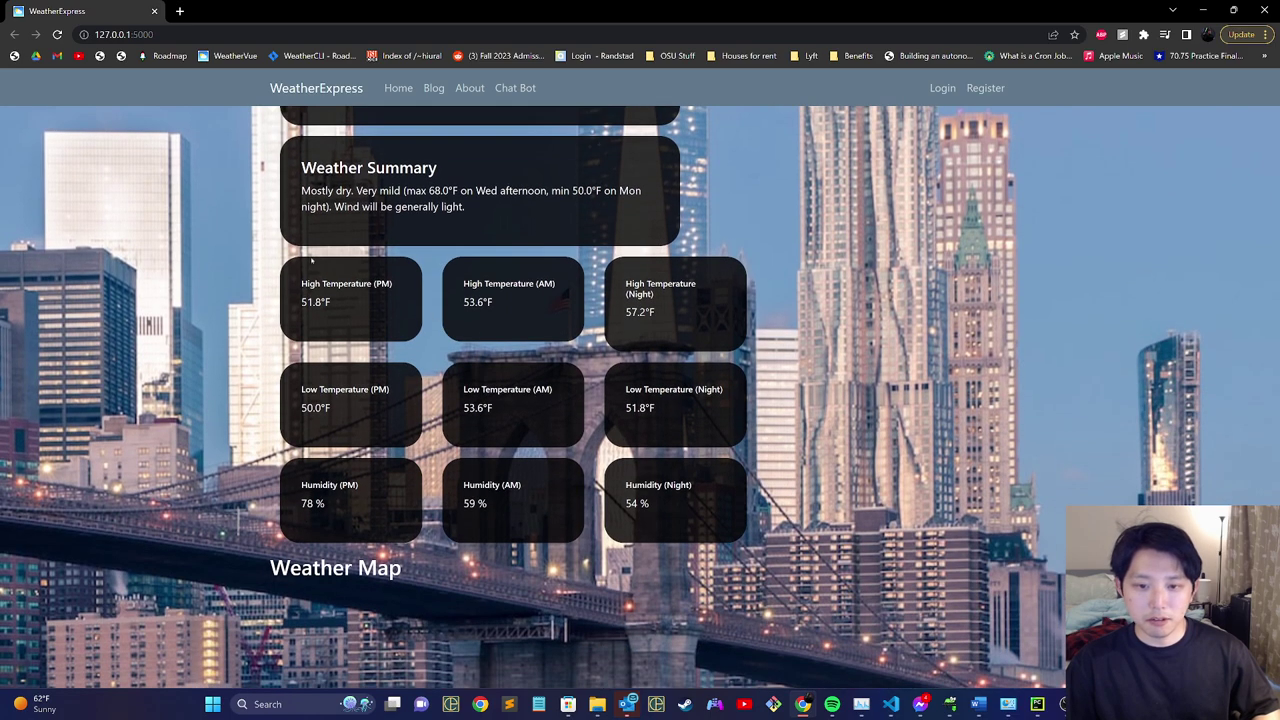
Search Google for "san francisco weather" in a new browser tab.
left_click(180, 11)
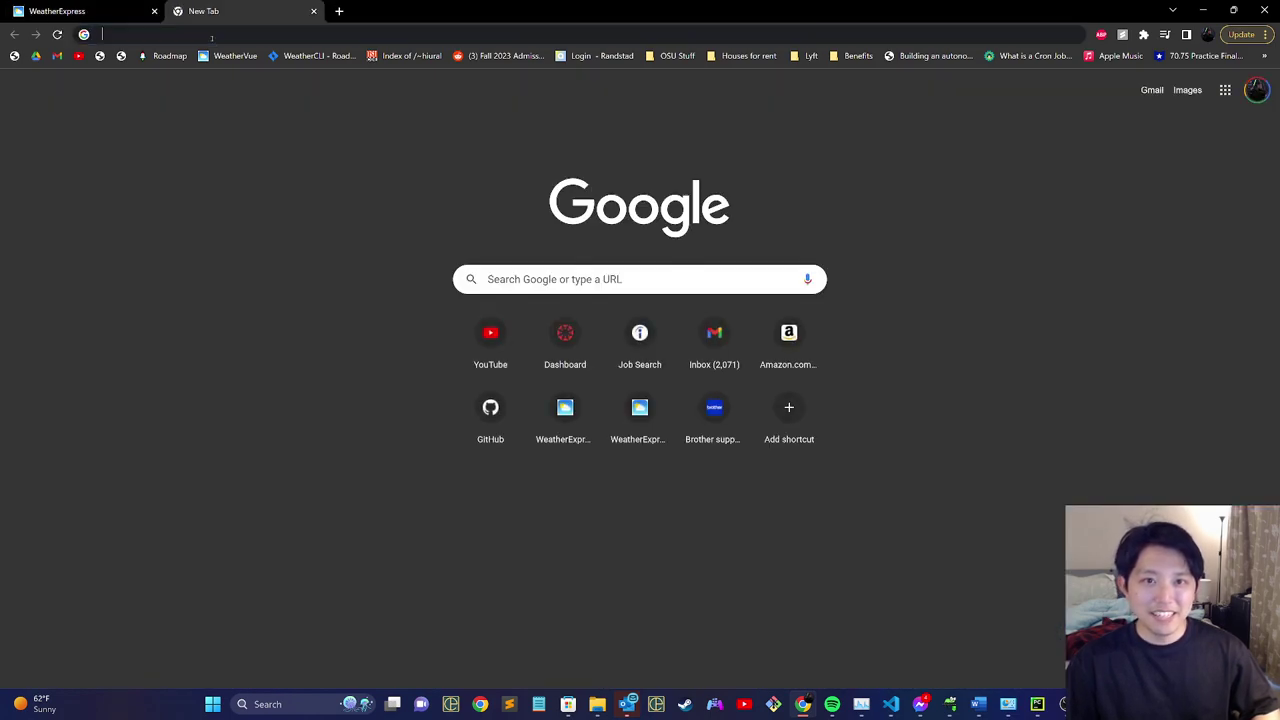
left_click(211, 36)
type("San franc")
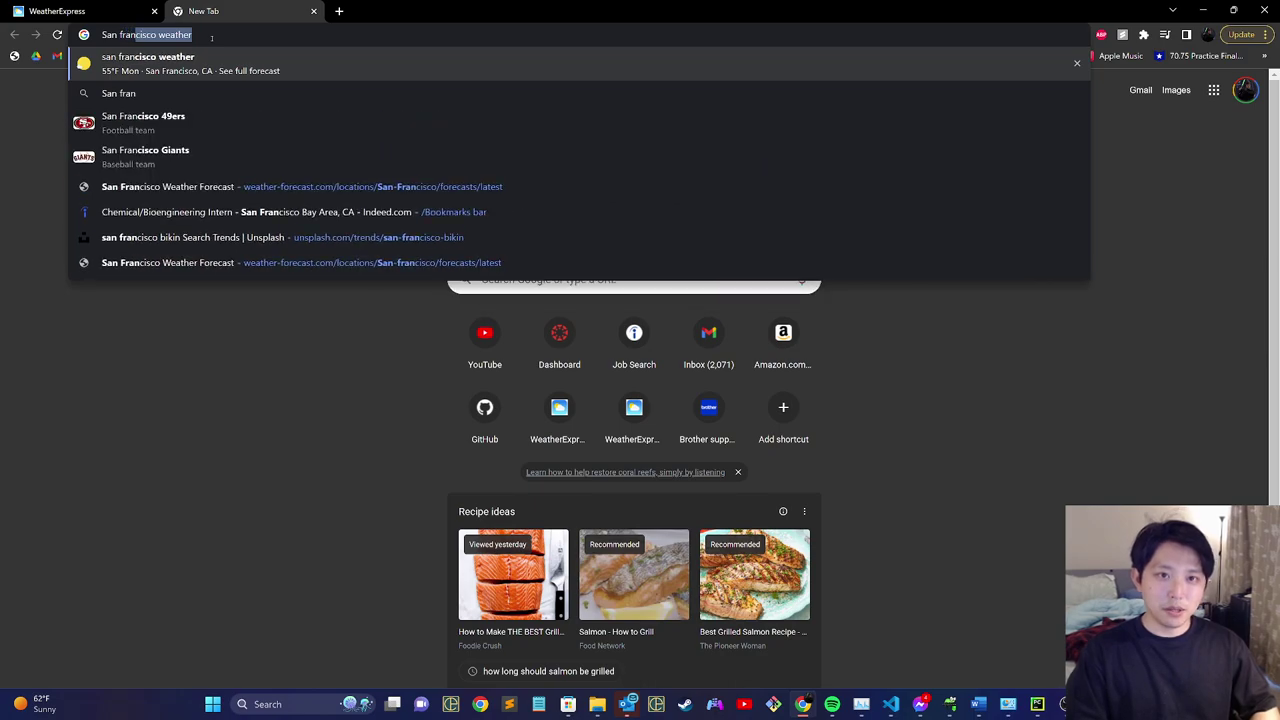
key("Return")
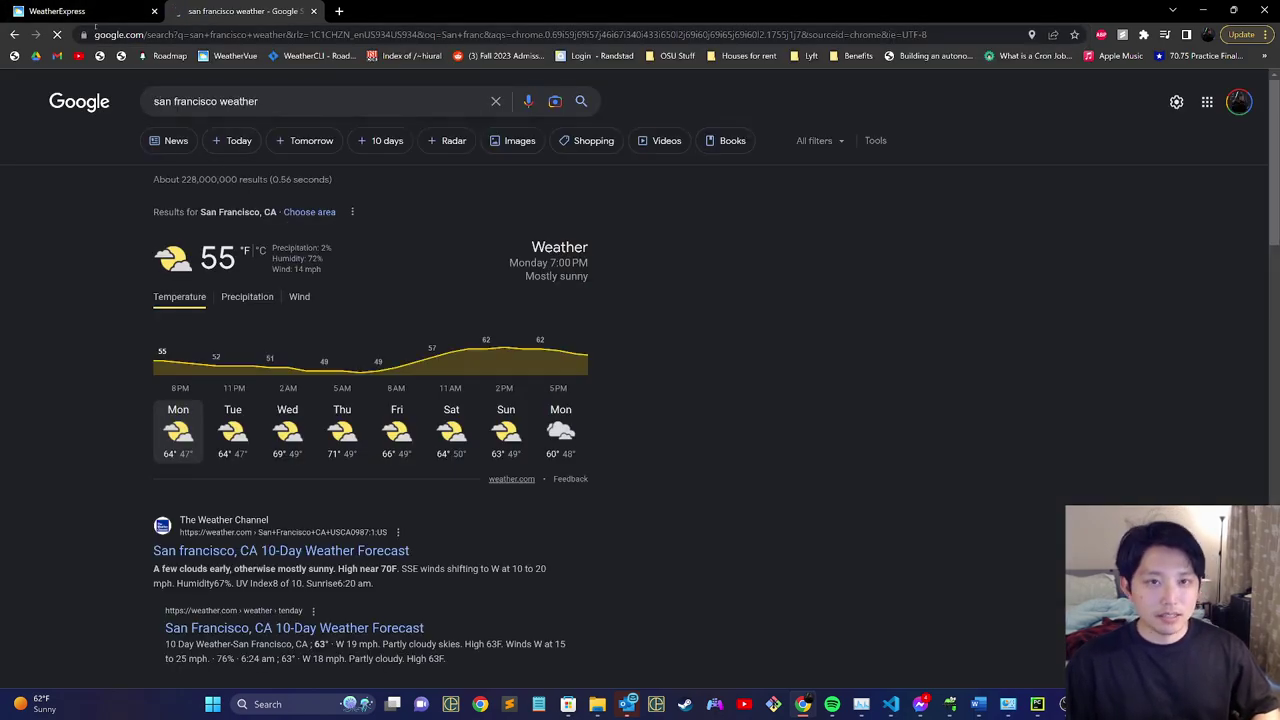
Compare the humidity in Google's San Francisco weather result with the PM humidity in the WeatherExpress forecast.
left_click(80, 11)
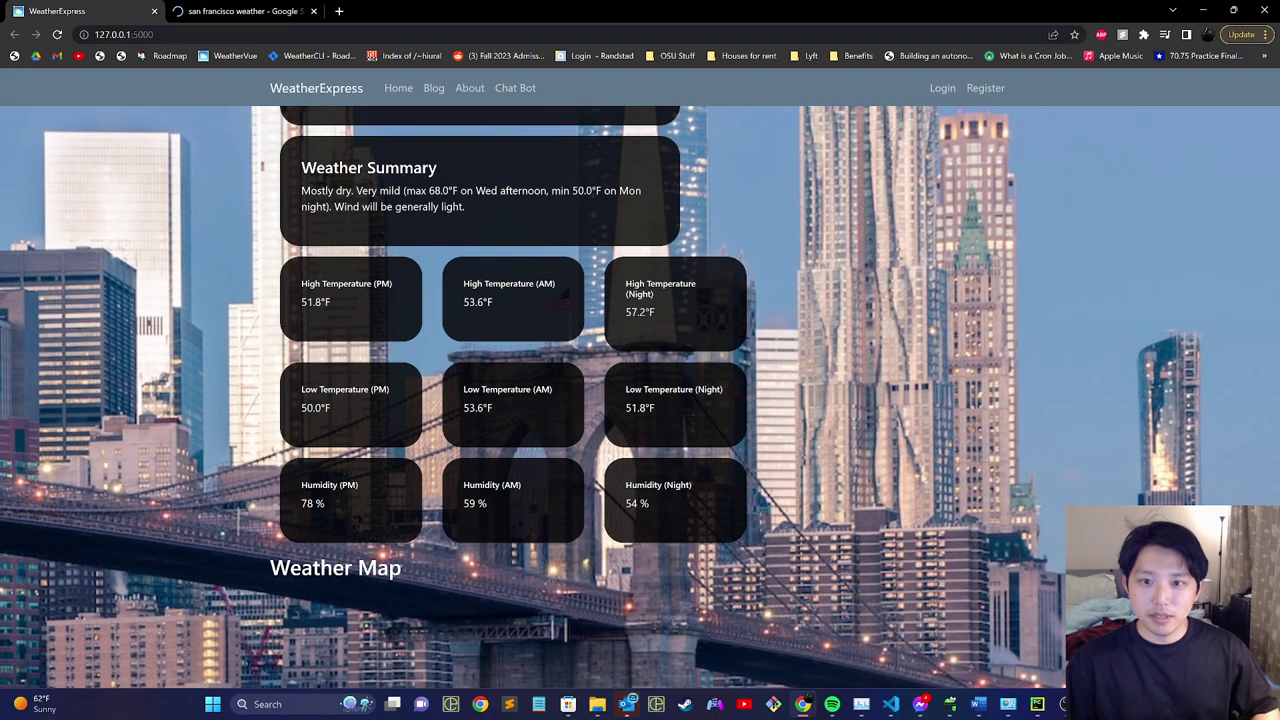
left_click(257, 11)
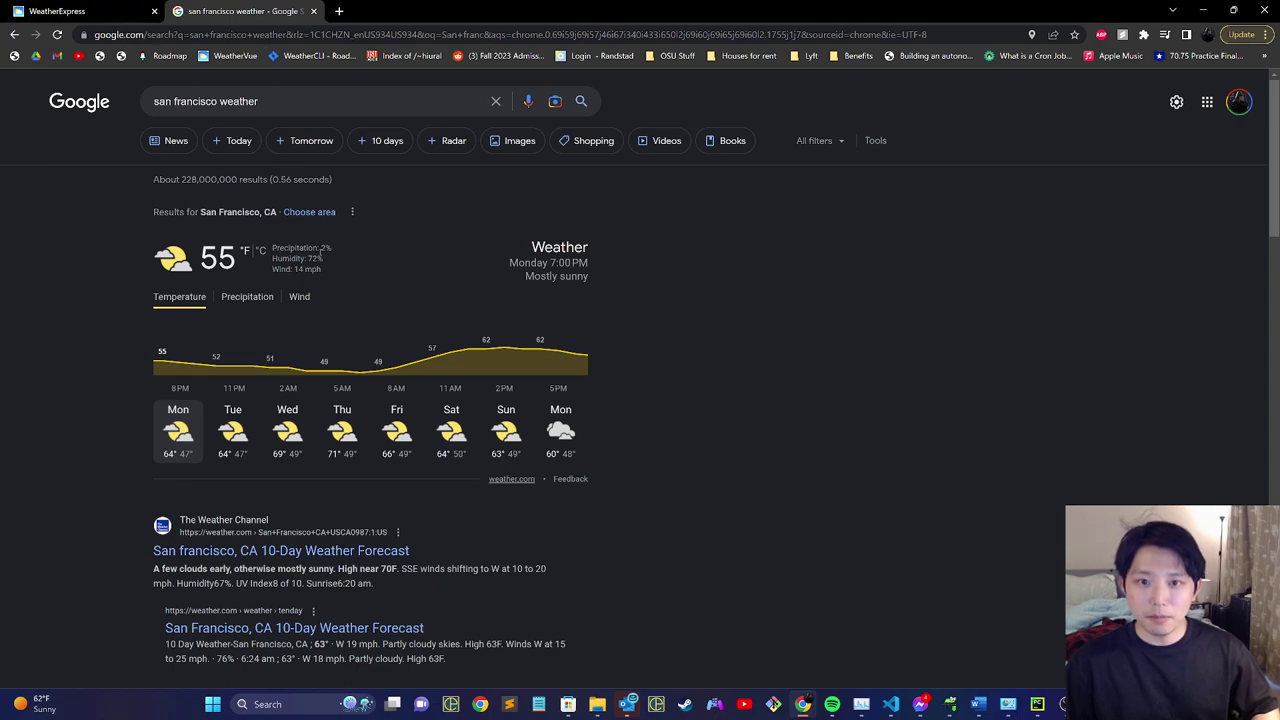
left_click_drag(301, 258, 324, 258)
left_click(73, 14)
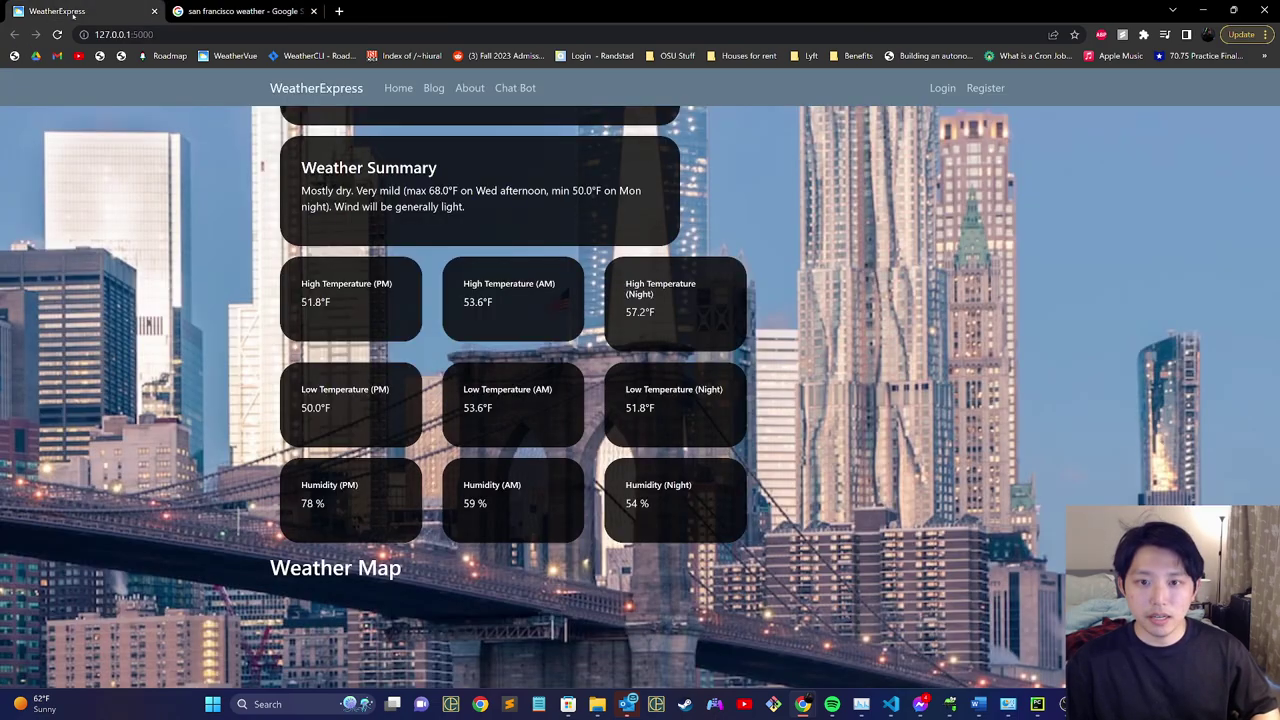
left_click_drag(326, 503, 297, 499)
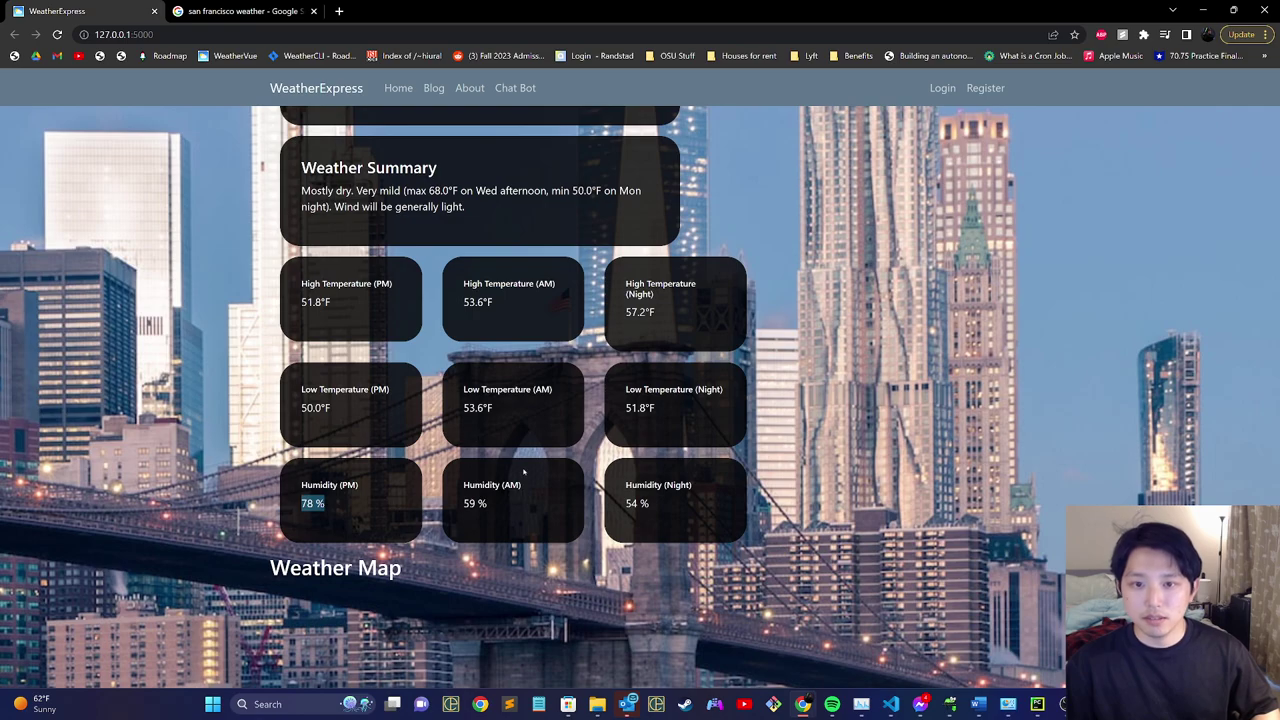
View the available temperature units in the WeatherExpress form without changing the selection.
scroll(523, 471, "up", 1)
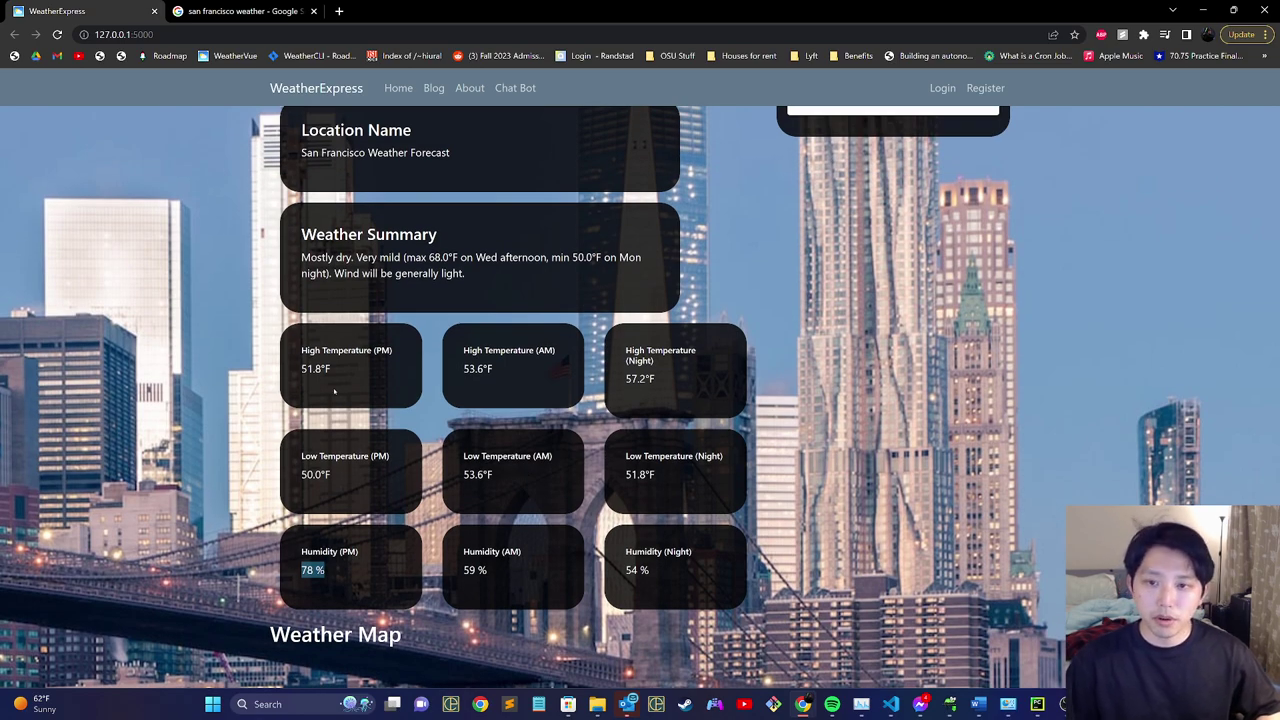
scroll(333, 391, "up", 2)
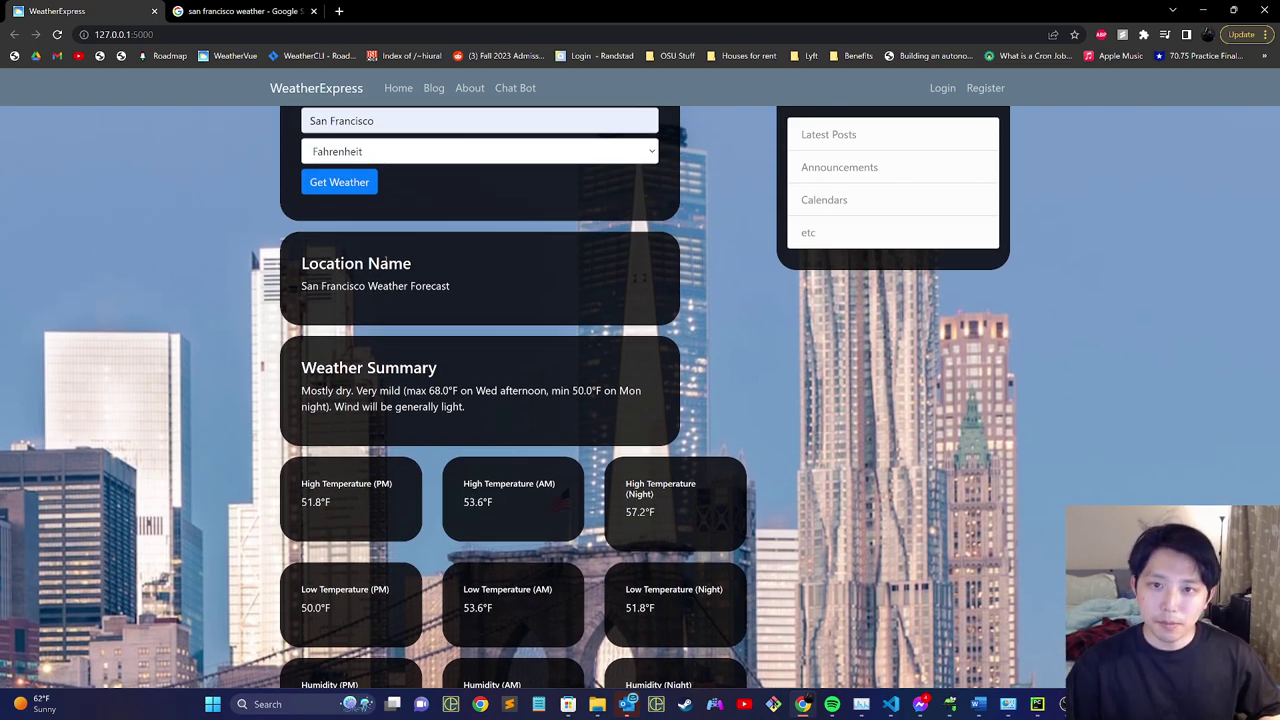
left_click(414, 151)
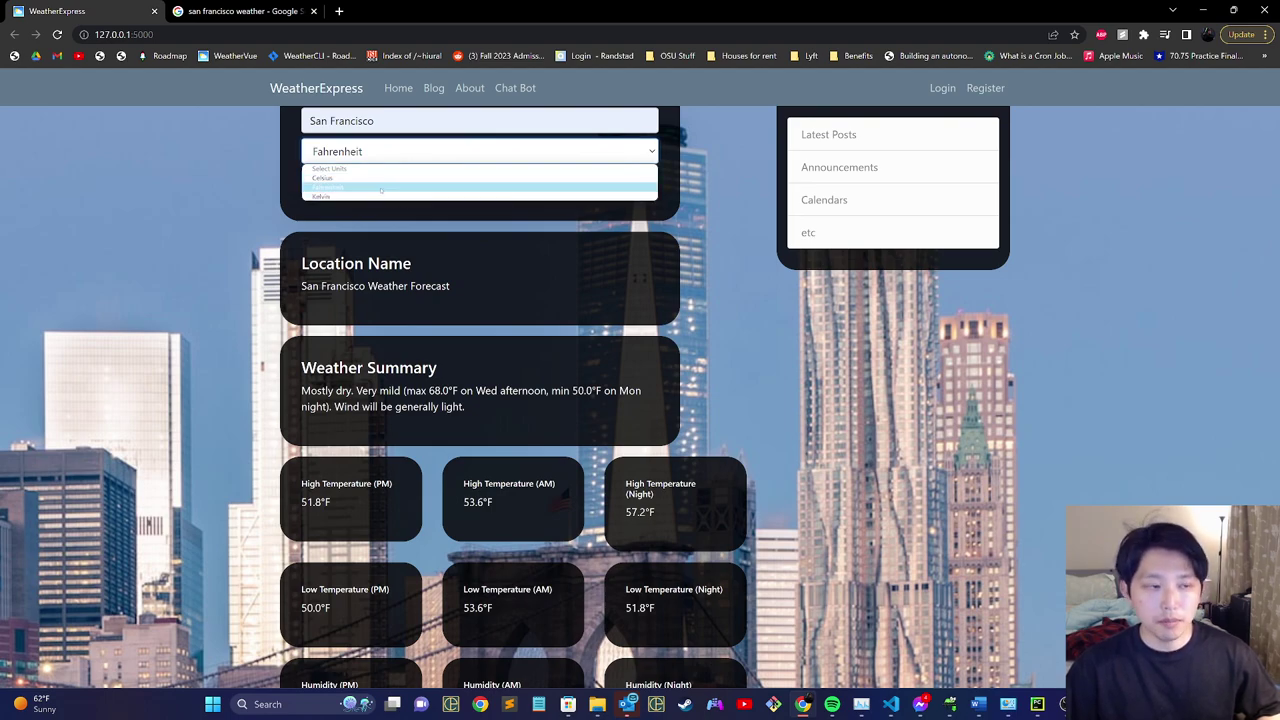
left_click(238, 198)
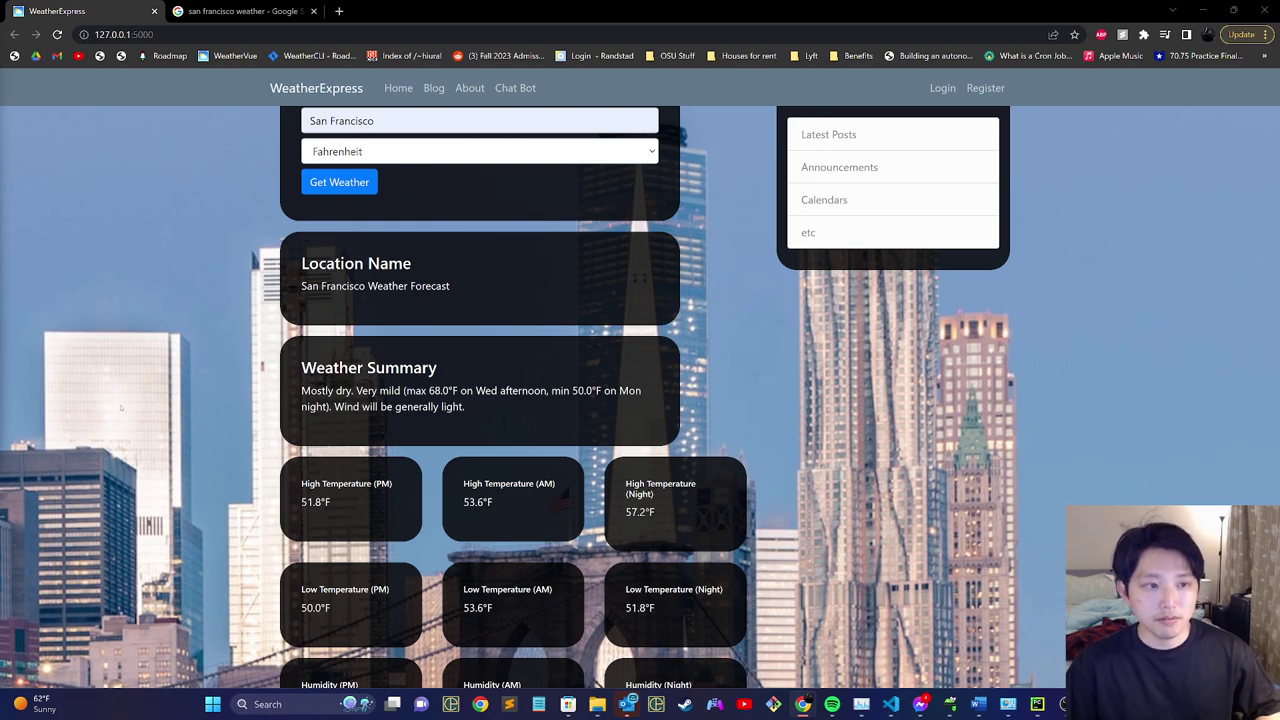
Examine the high temperature, low temperature and humidity cards of the San Francisco forecast, highlighting their text.
scroll(121, 407, "down", 2)
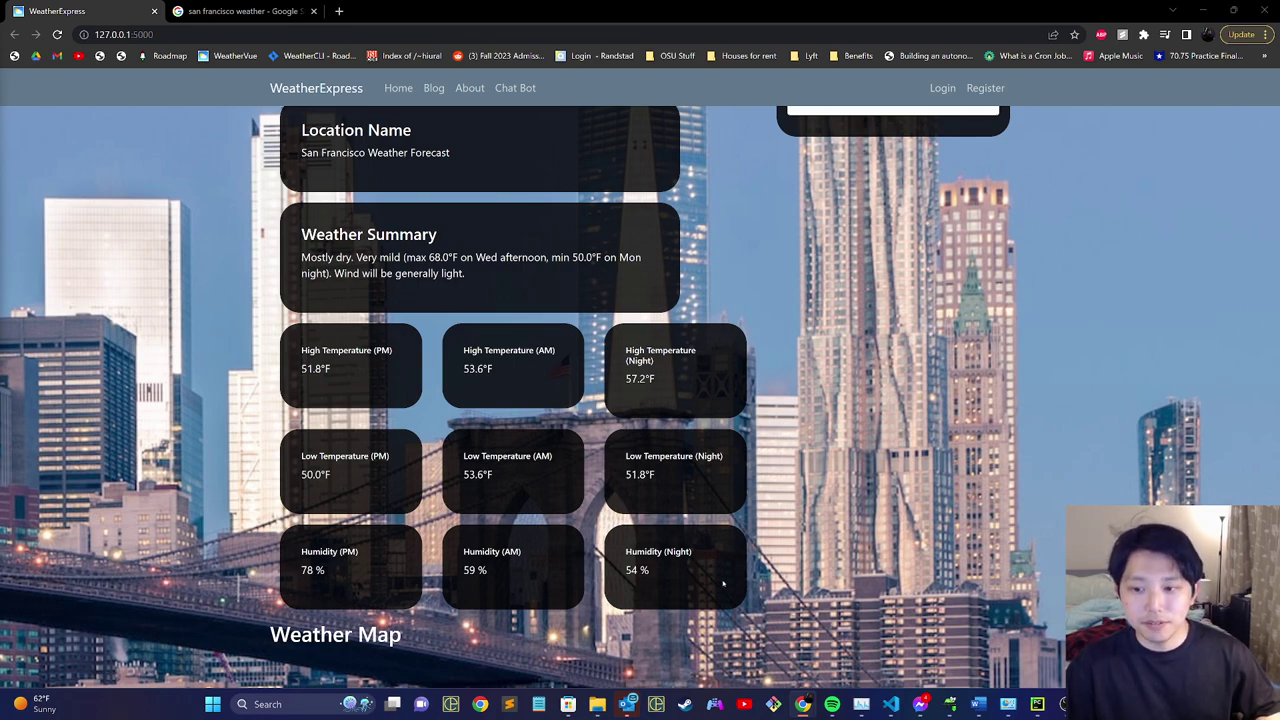
left_click_drag(720, 583, 548, 532)
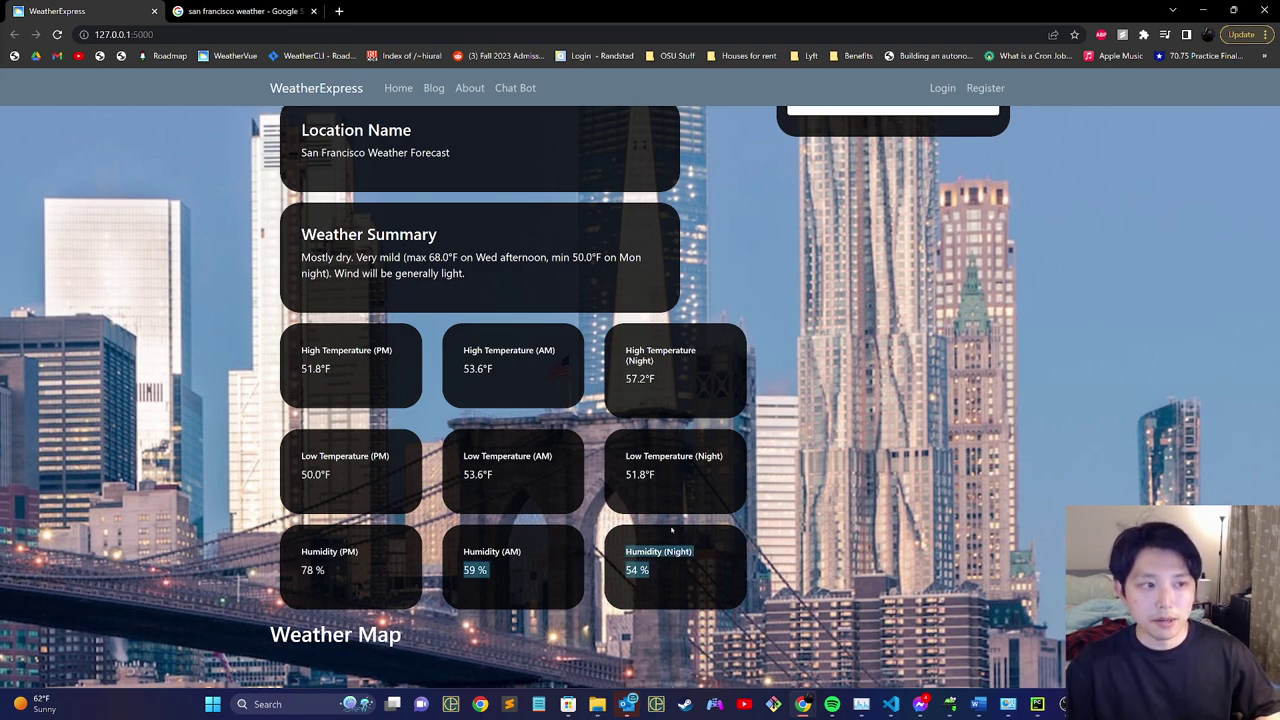
left_click(651, 567)
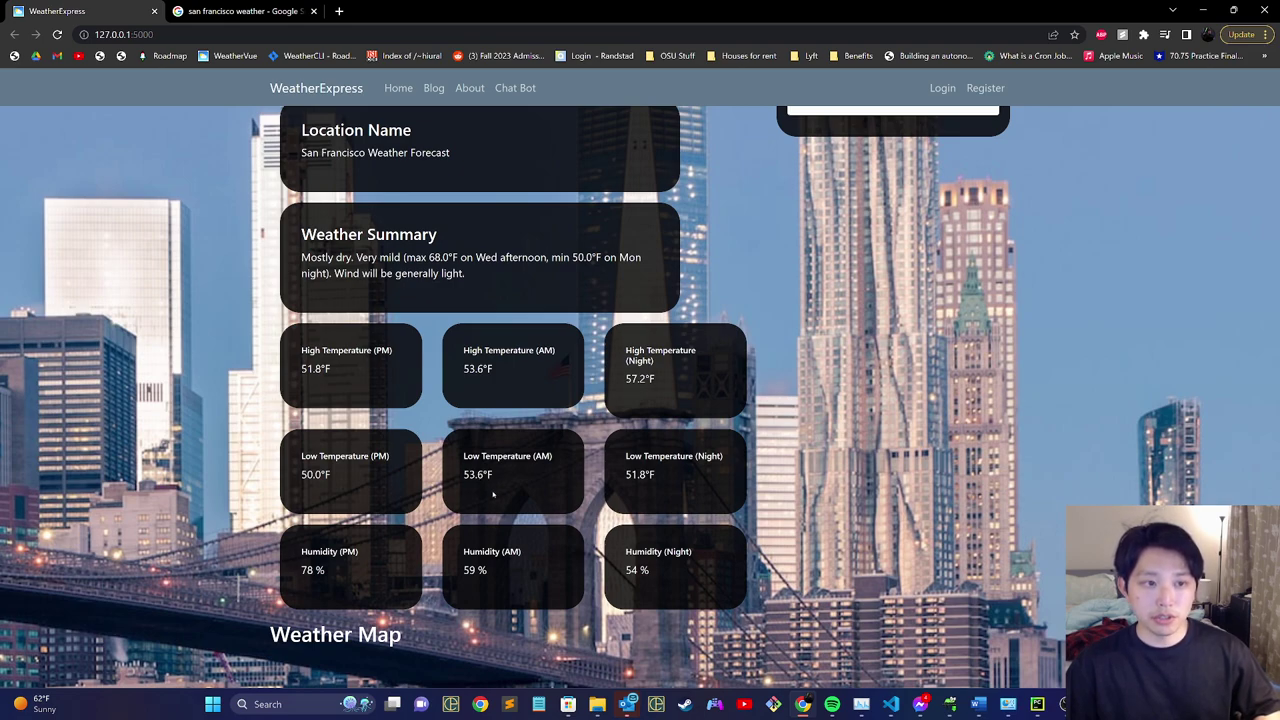
left_click_drag(685, 580, 251, 313)
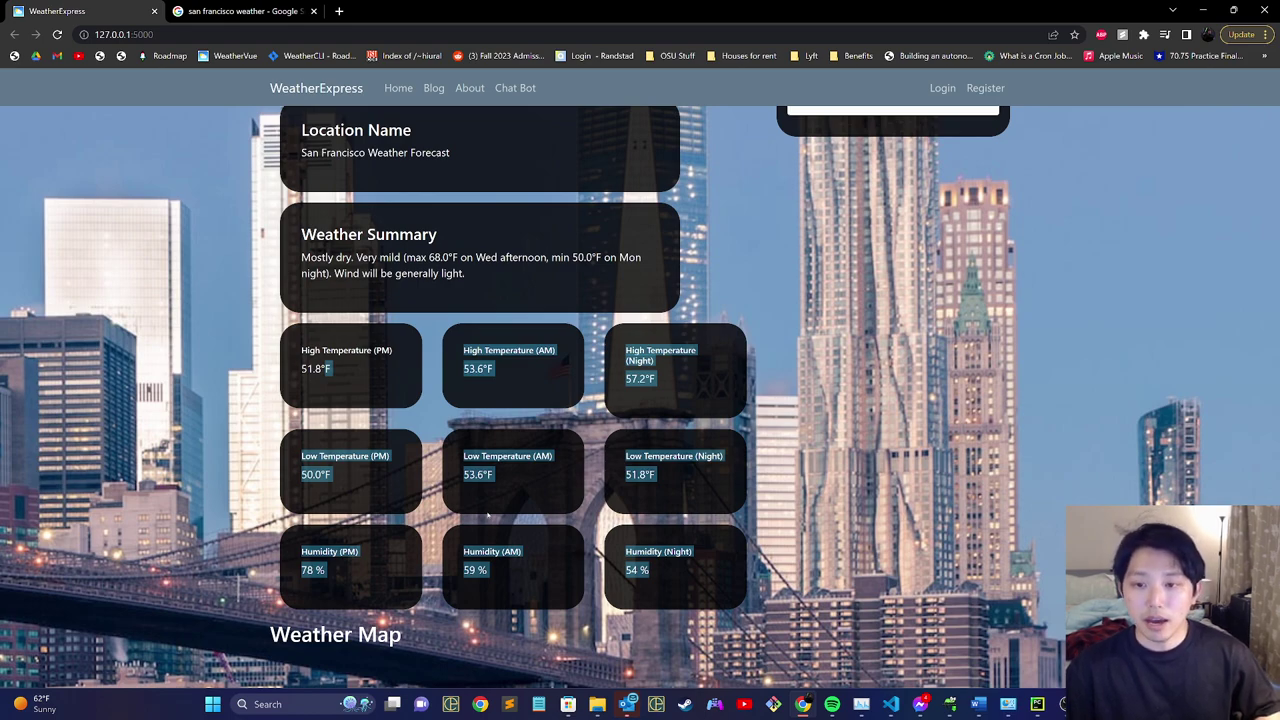
left_click_drag(318, 372, 296, 340)
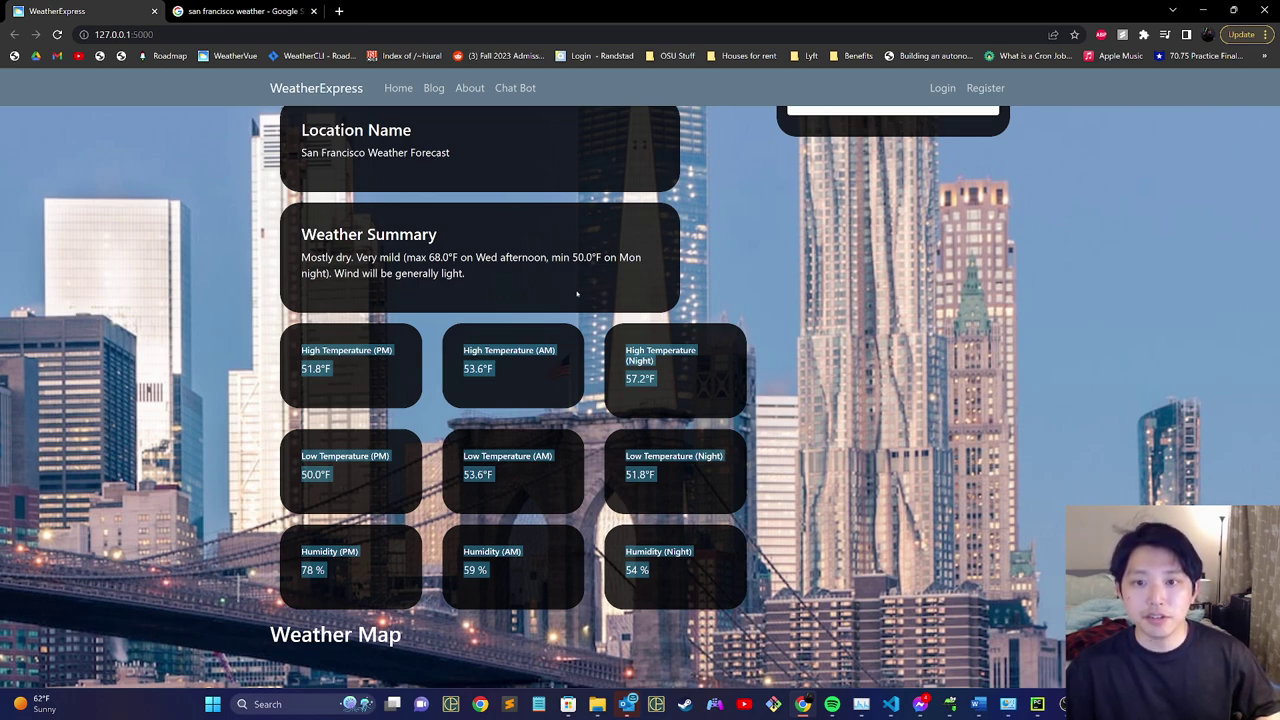
double_click(670, 528)
left_click_drag(670, 568, 620, 553)
scroll(640, 400, "down", 2)
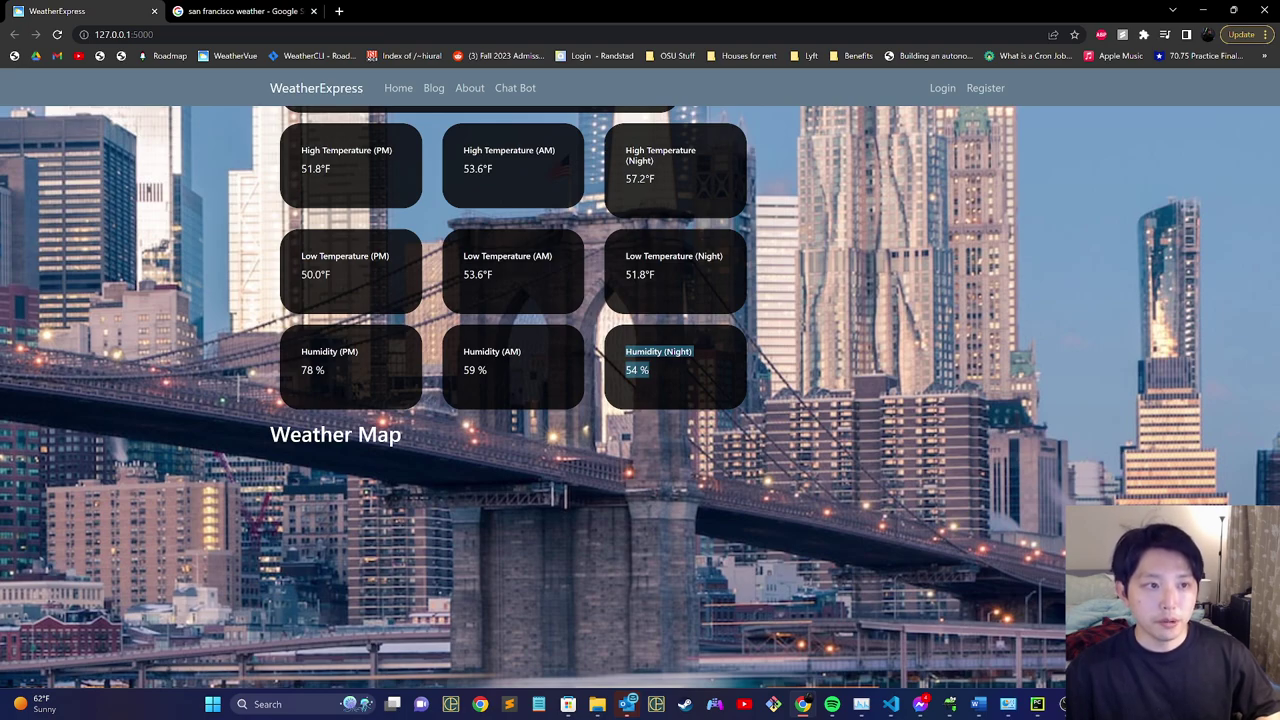
Review the whole forecast page from the city form through the weather summary to the night humidity card.
scroll(640, 400, "up", 4)
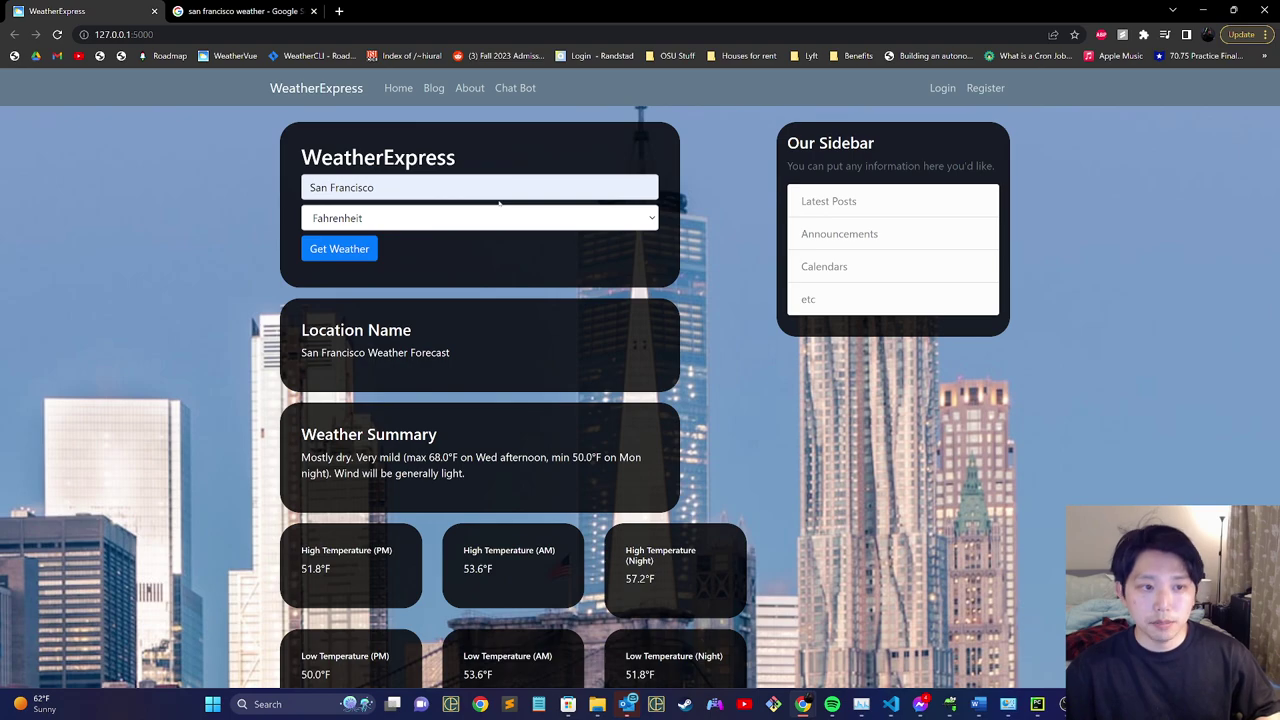
scroll(596, 344, "down", 2)
scroll(263, 443, "up", 1)
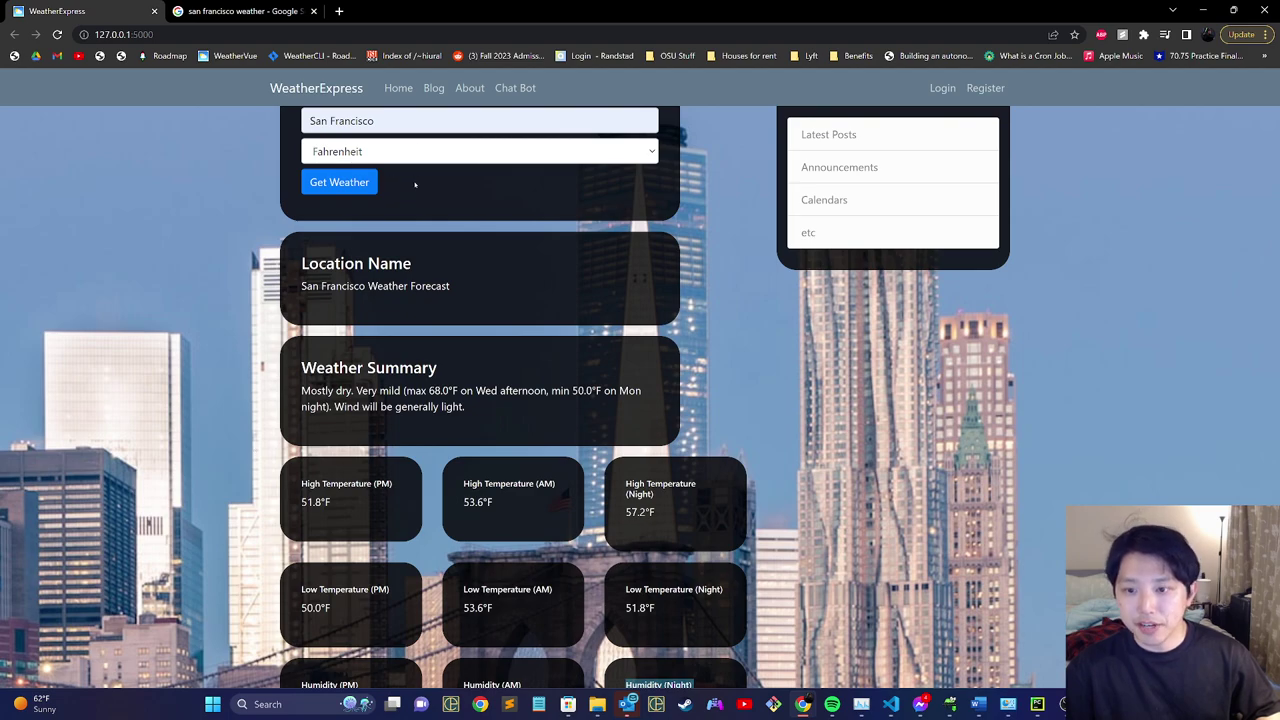
scroll(459, 483, "down", 3)
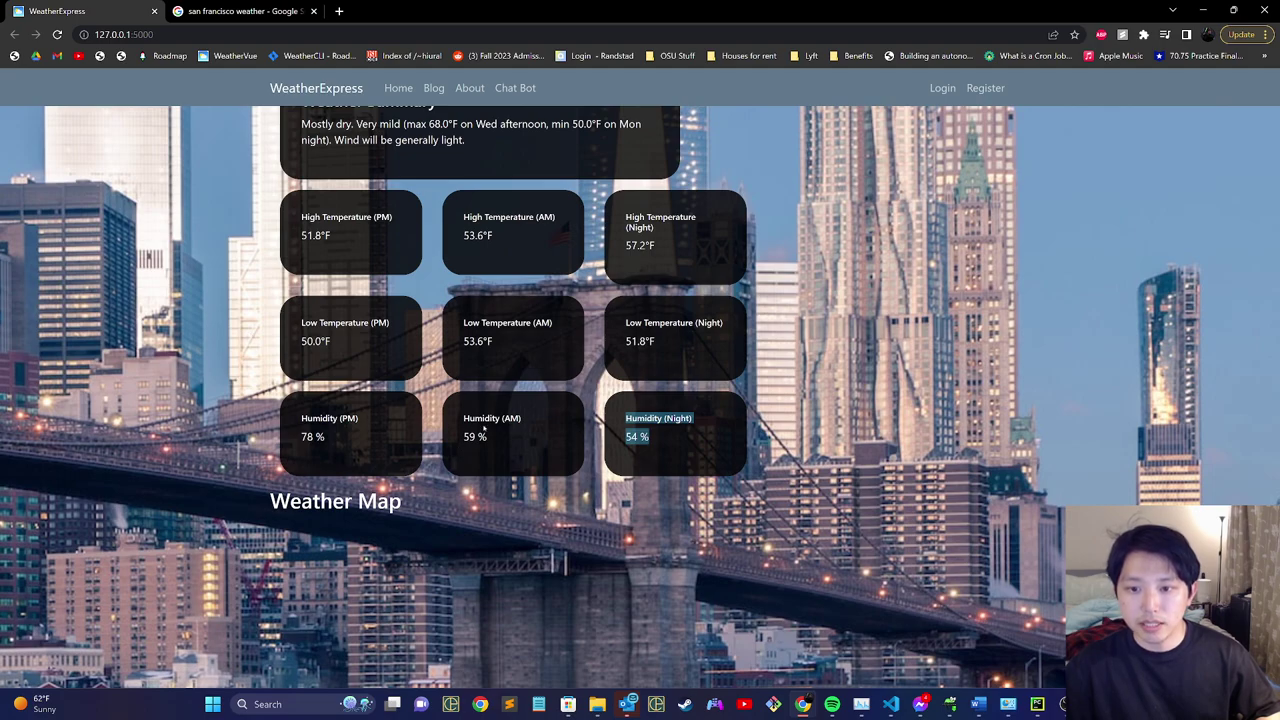
scroll(484, 425, "up", 4)
scroll(654, 449, "down", 3)
left_click_drag(622, 480, 717, 521)
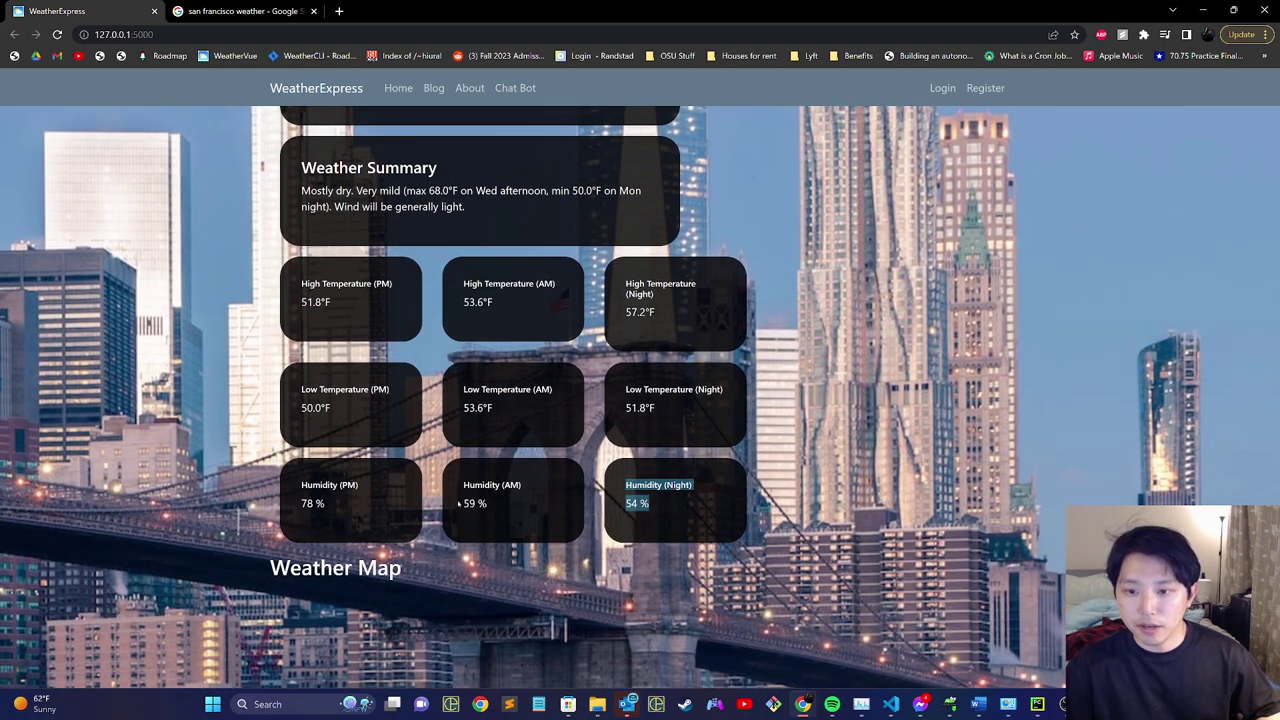
Open the local app's blog and read through the posts from the "Hey'yall" welcome entry down to the oldest one.
scroll(420, 460, "down", 3)
scroll(420, 460, "up", 6)
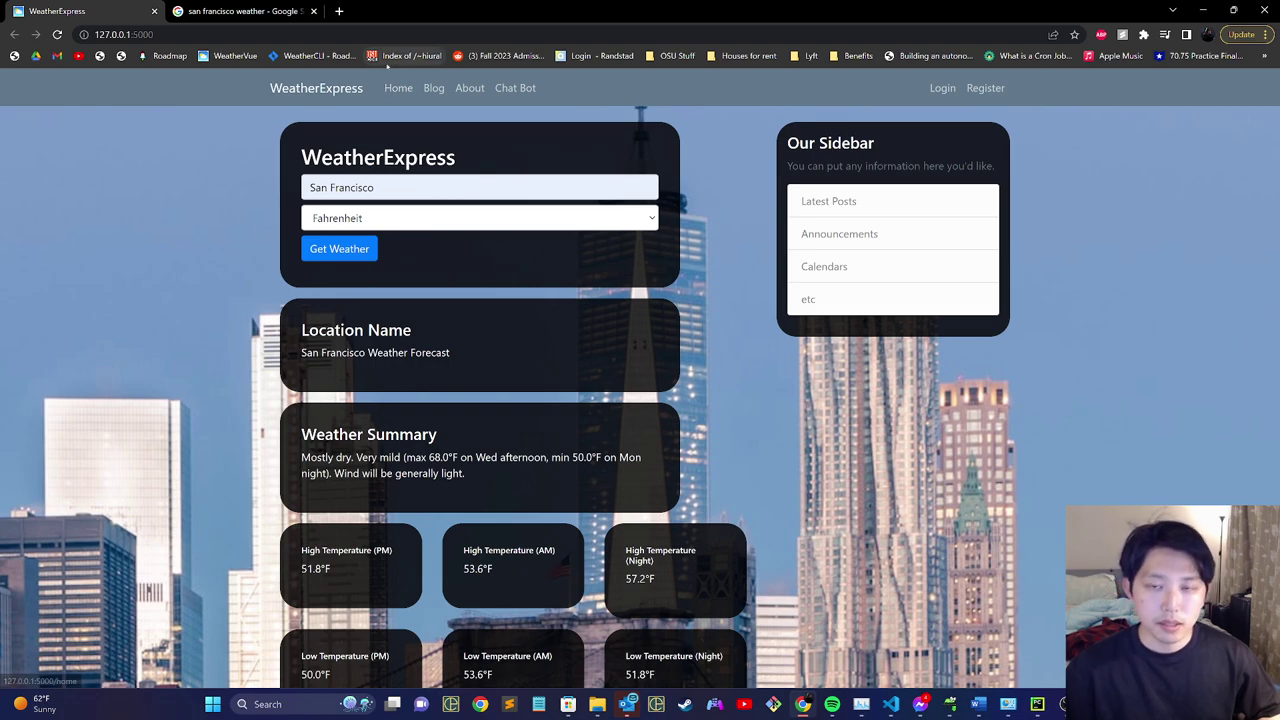
left_click(435, 90)
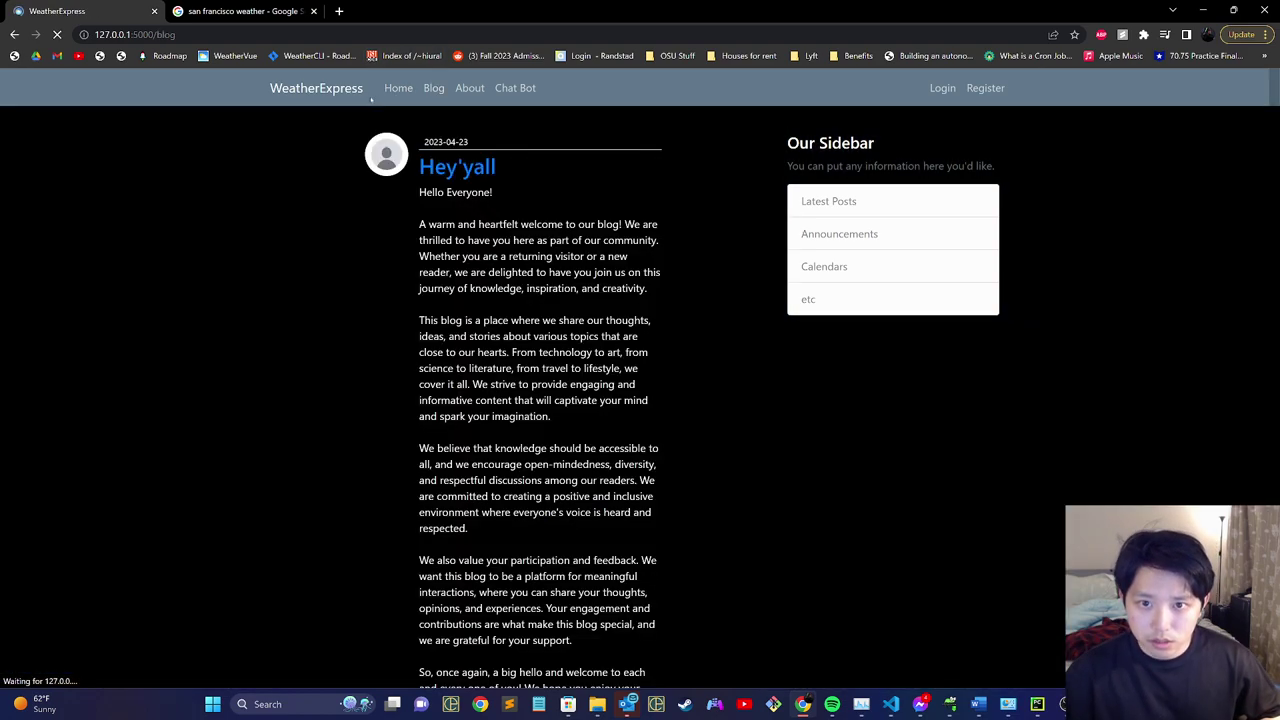
scroll(563, 193, "down", 5)
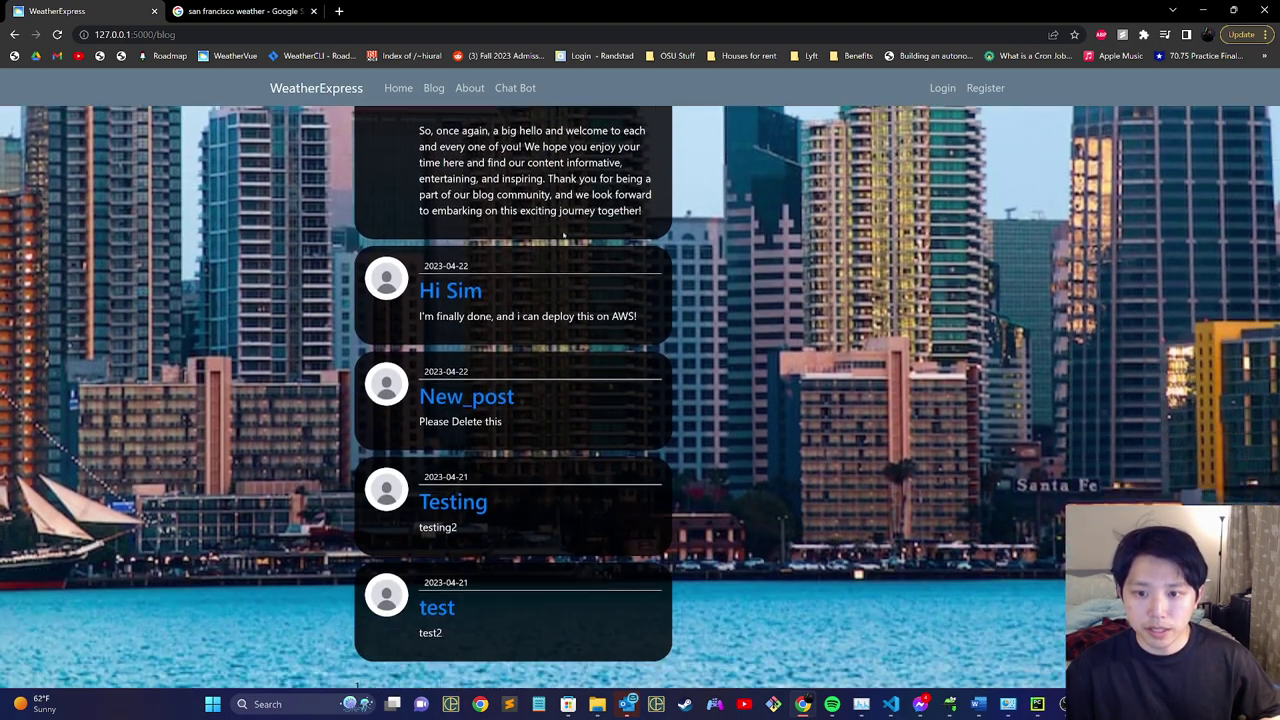
scroll(450, 280, "up", 5)
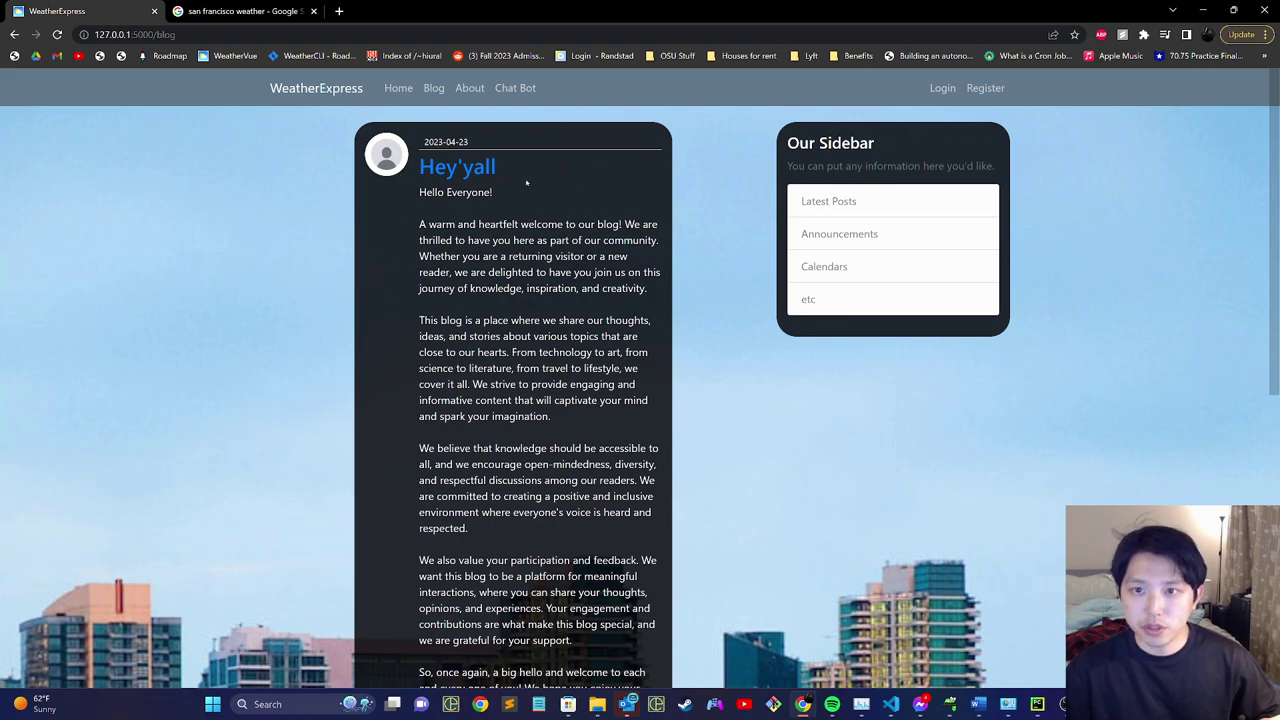
scroll(416, 255, "down", 3)
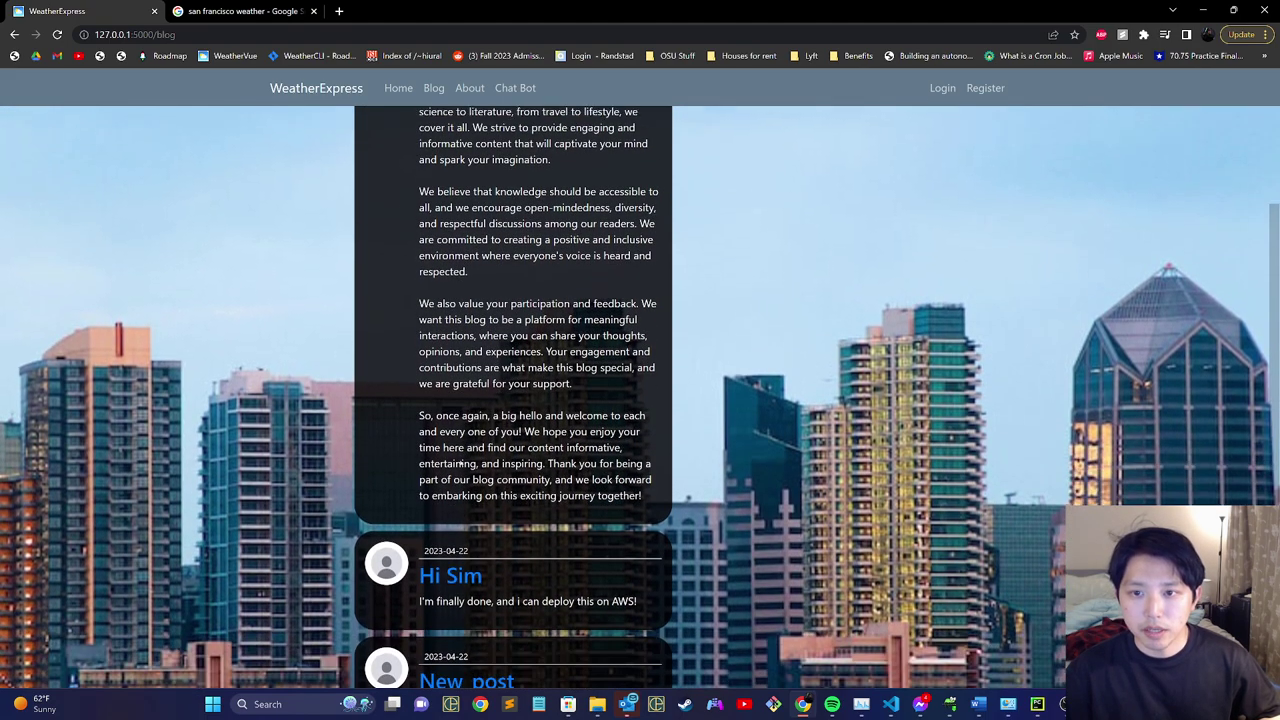
scroll(348, 237, "up", 3)
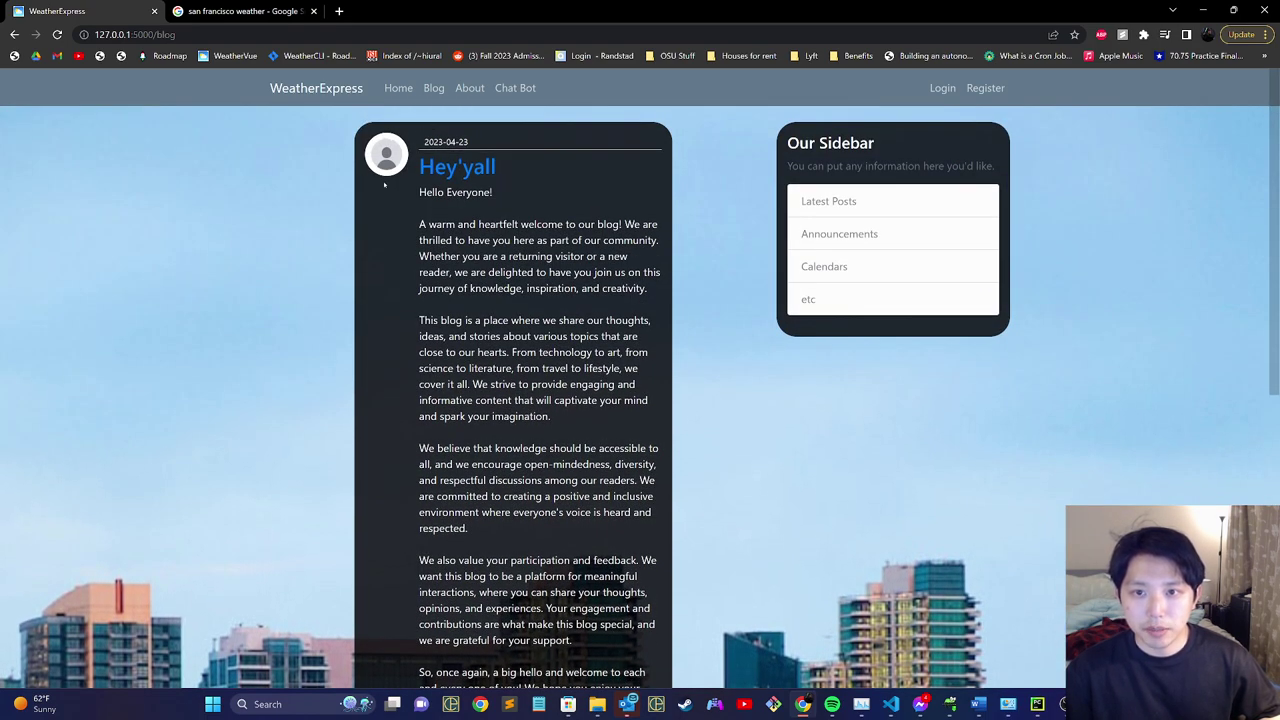
scroll(395, 203, "down", 2)
left_click_drag(645, 570, 482, 312)
scroll(482, 312, "up", 2)
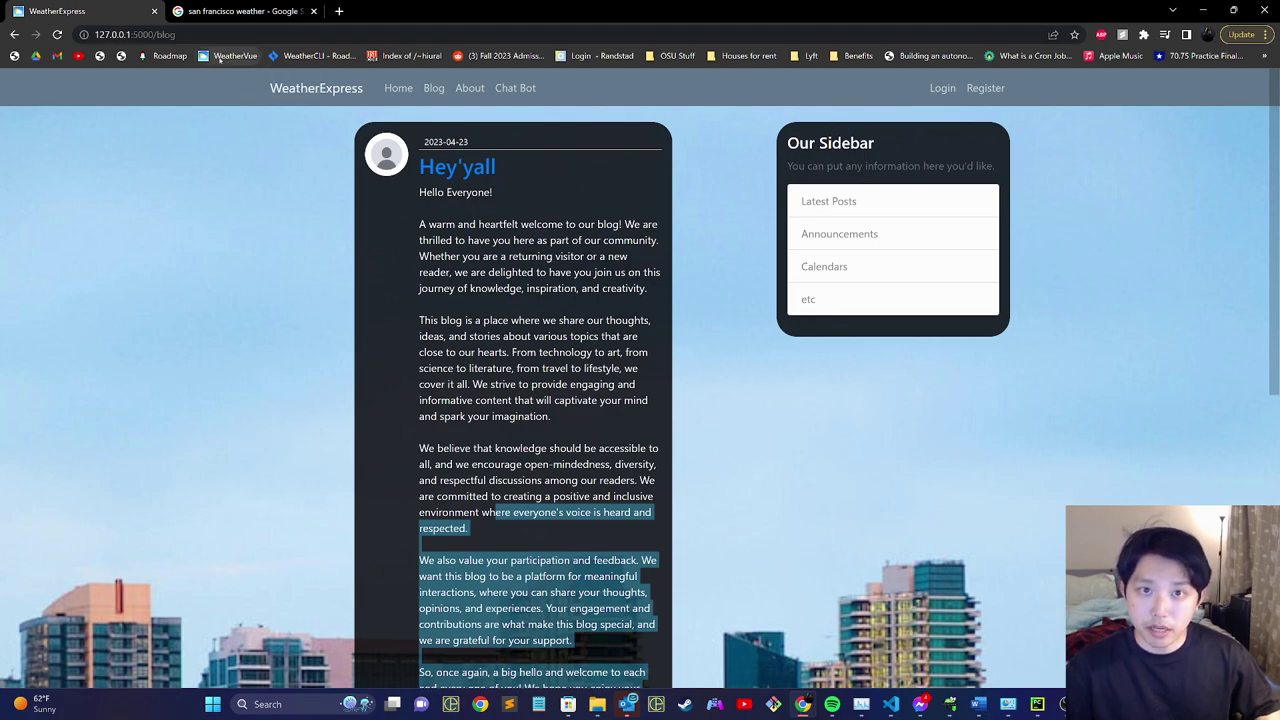
Open the deployed site weather-express.com in a new browser tab and review the posts on its blog page.
left_click(219, 58, "ctrl+shift")
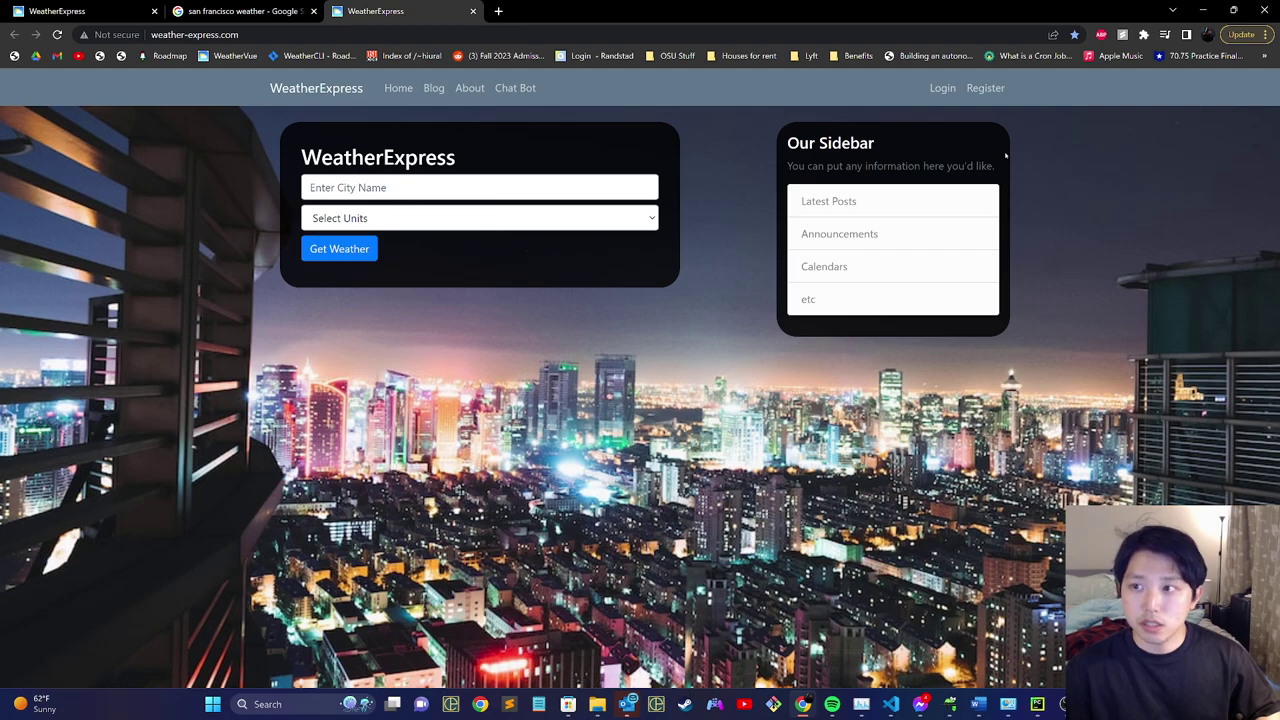
left_click(434, 89)
scroll(536, 261, "down", 3)
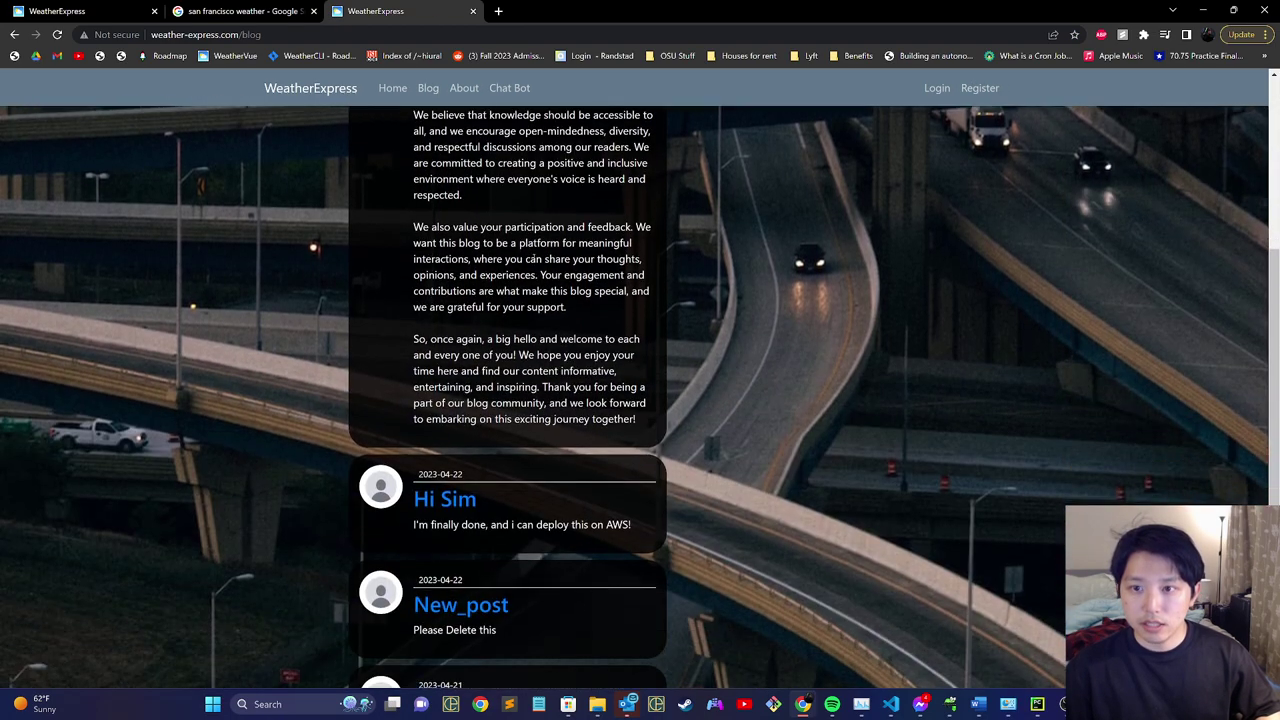
scroll(536, 261, "down", 2)
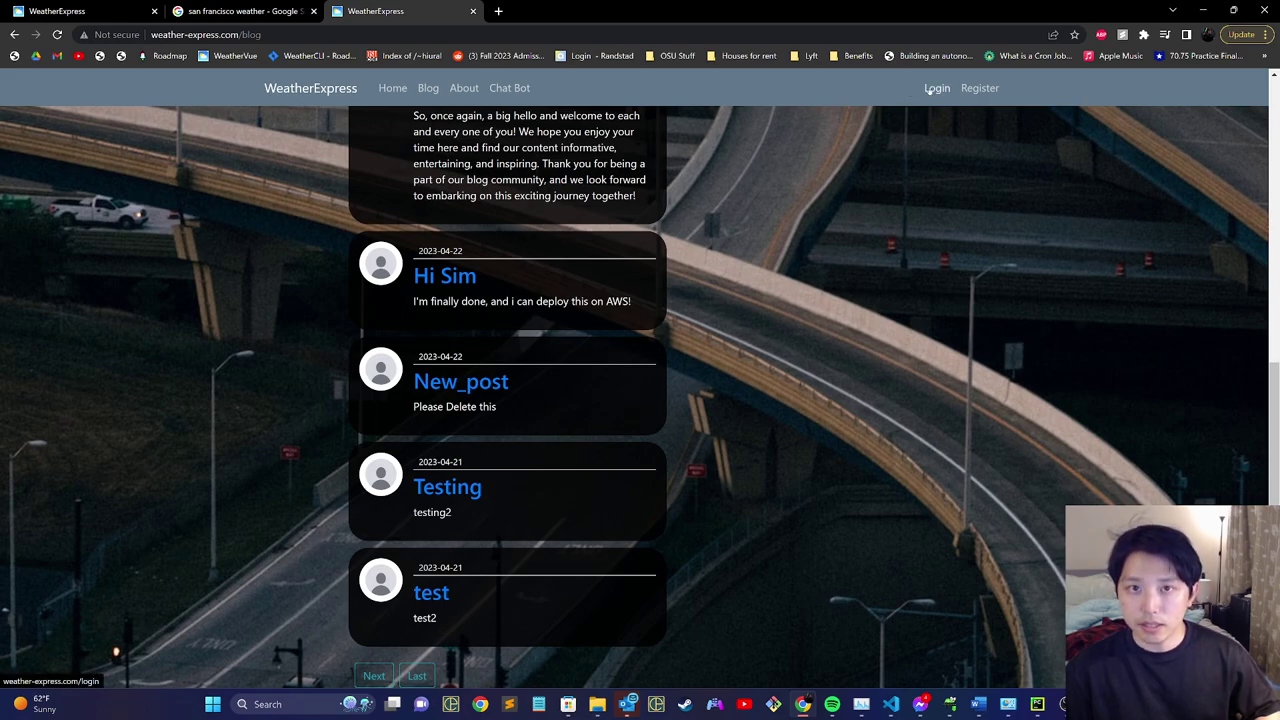
Log in to the deployed WeatherExpress site with the account email and password.
left_click(930, 90)
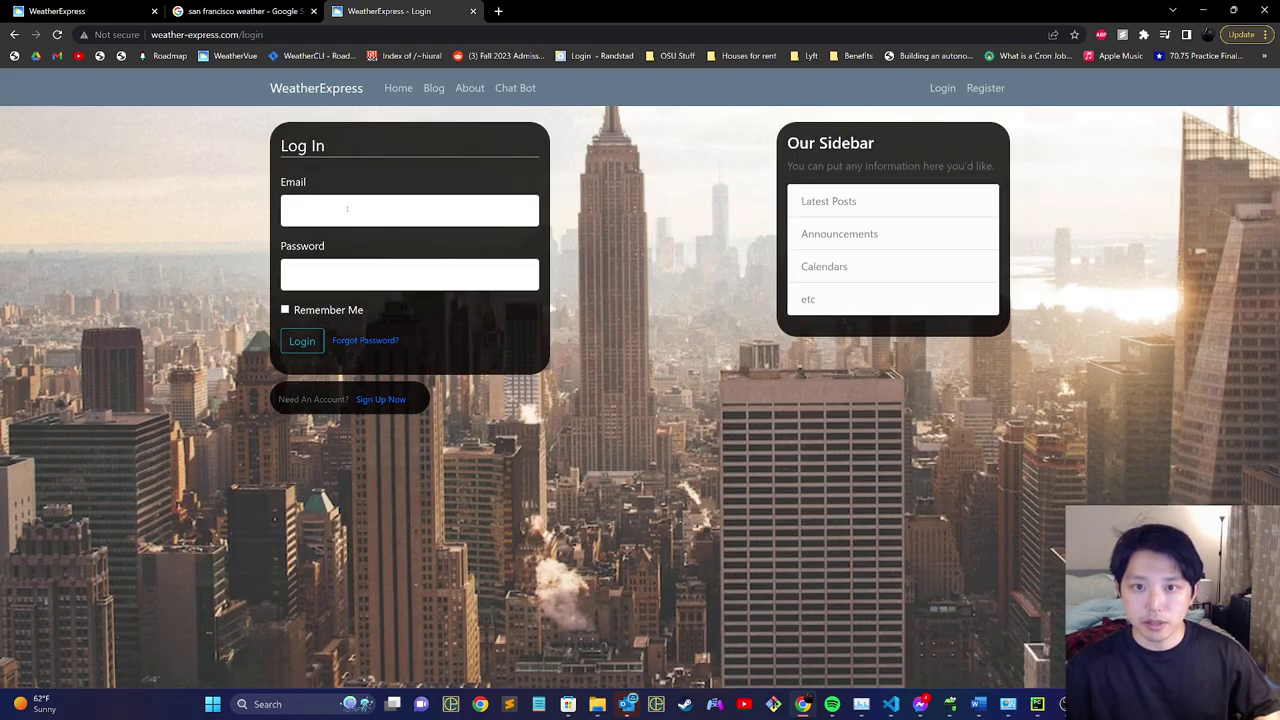
left_click(370, 212)
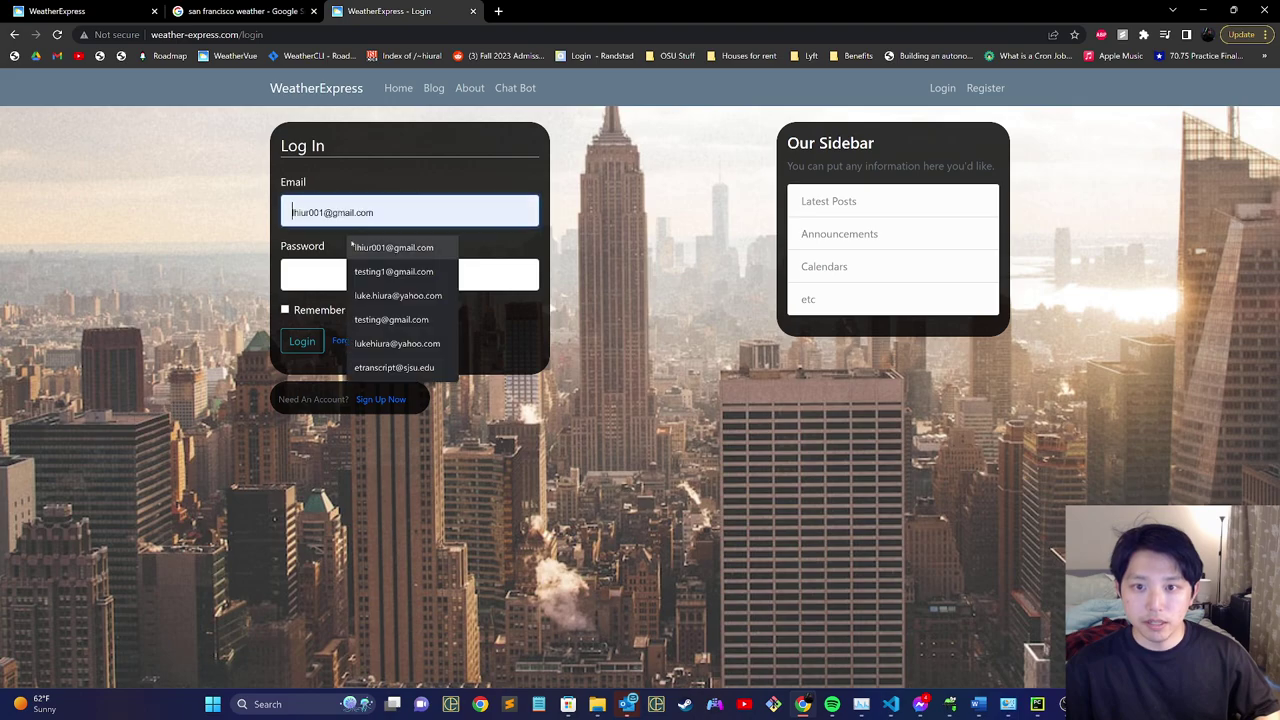
left_click(355, 248)
left_click(381, 284)
type("••••••••••••")
key("Return")
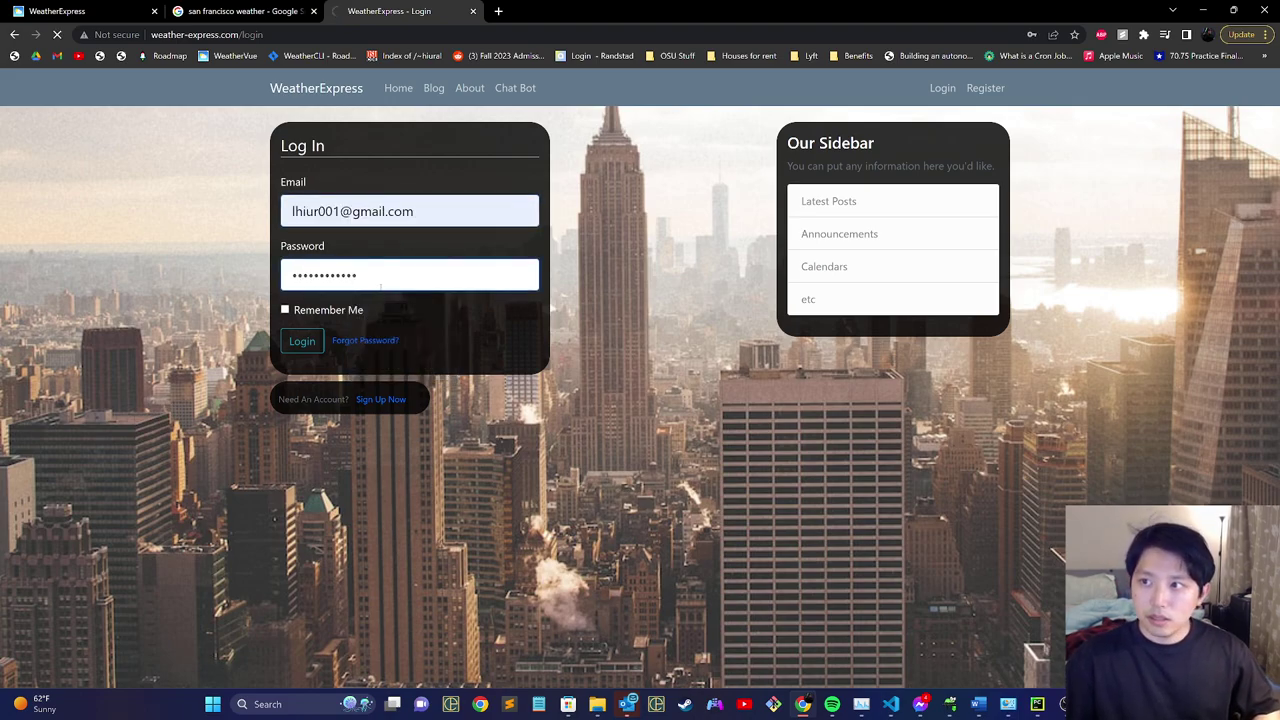
left_click(313, 341)
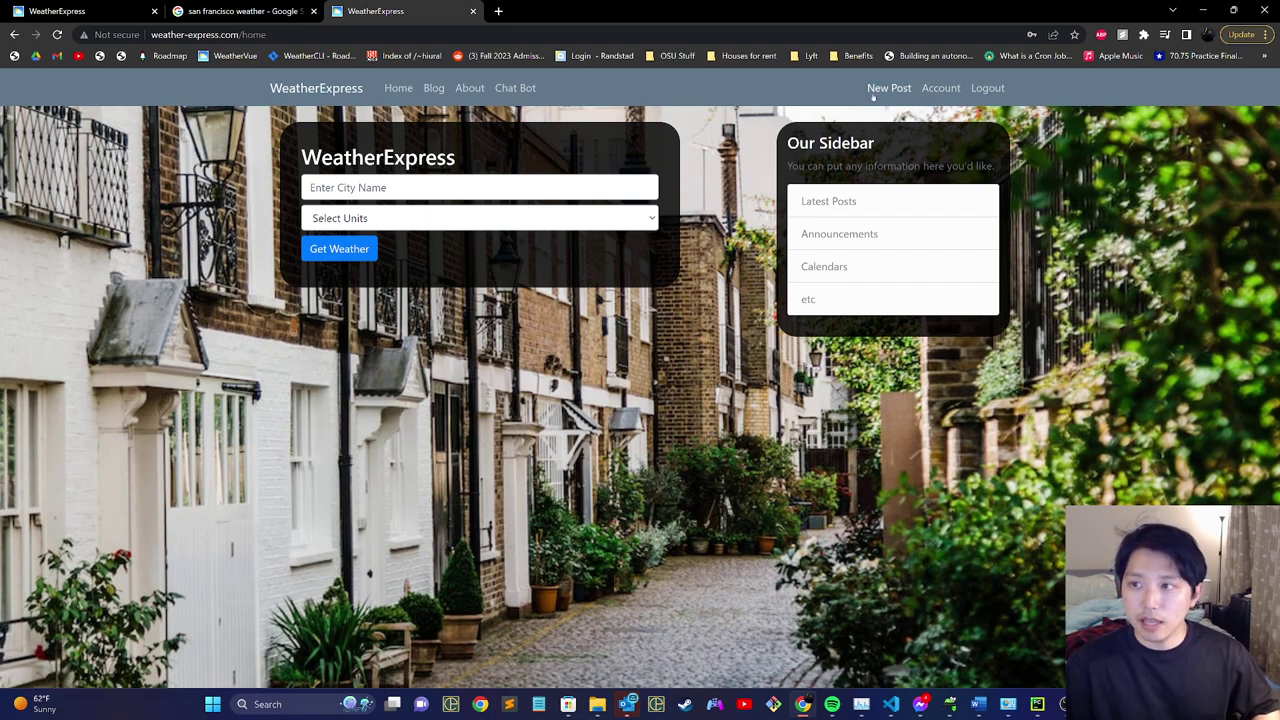
Publish a new blog post titled "Test I want to post here" with the content "Hi".
left_click(880, 89)
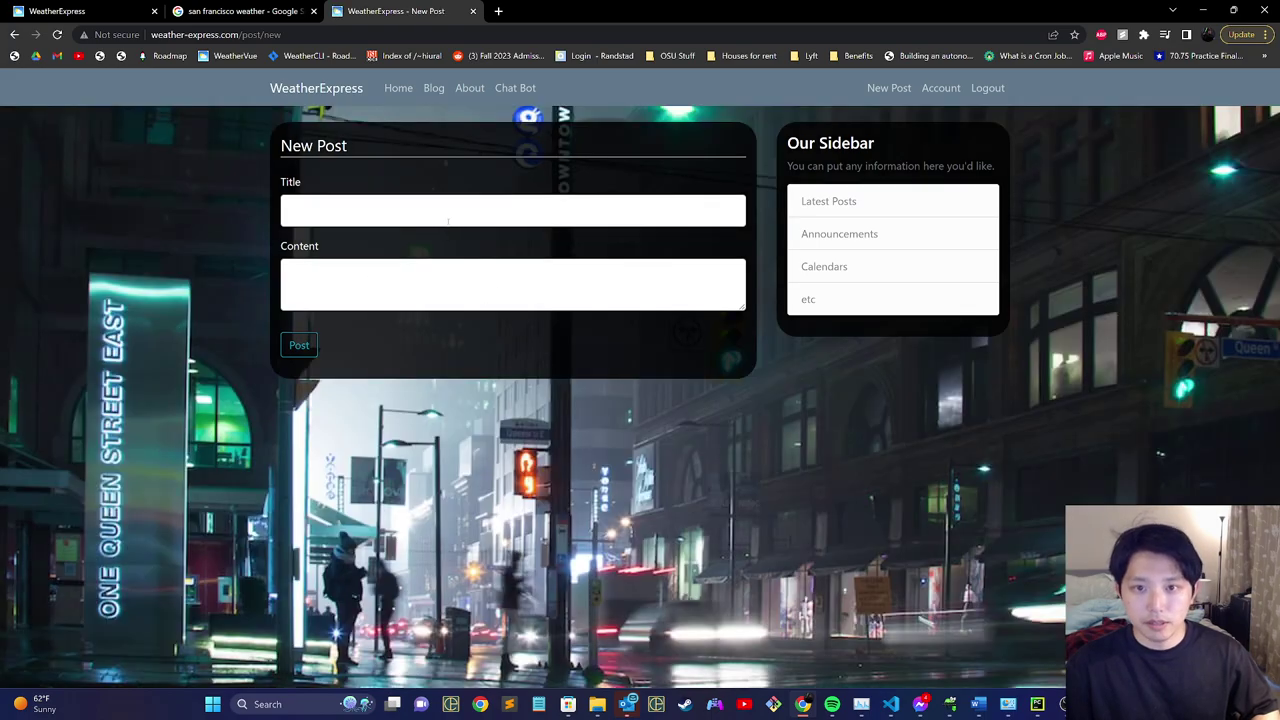
left_click(449, 217)
type("Test ")
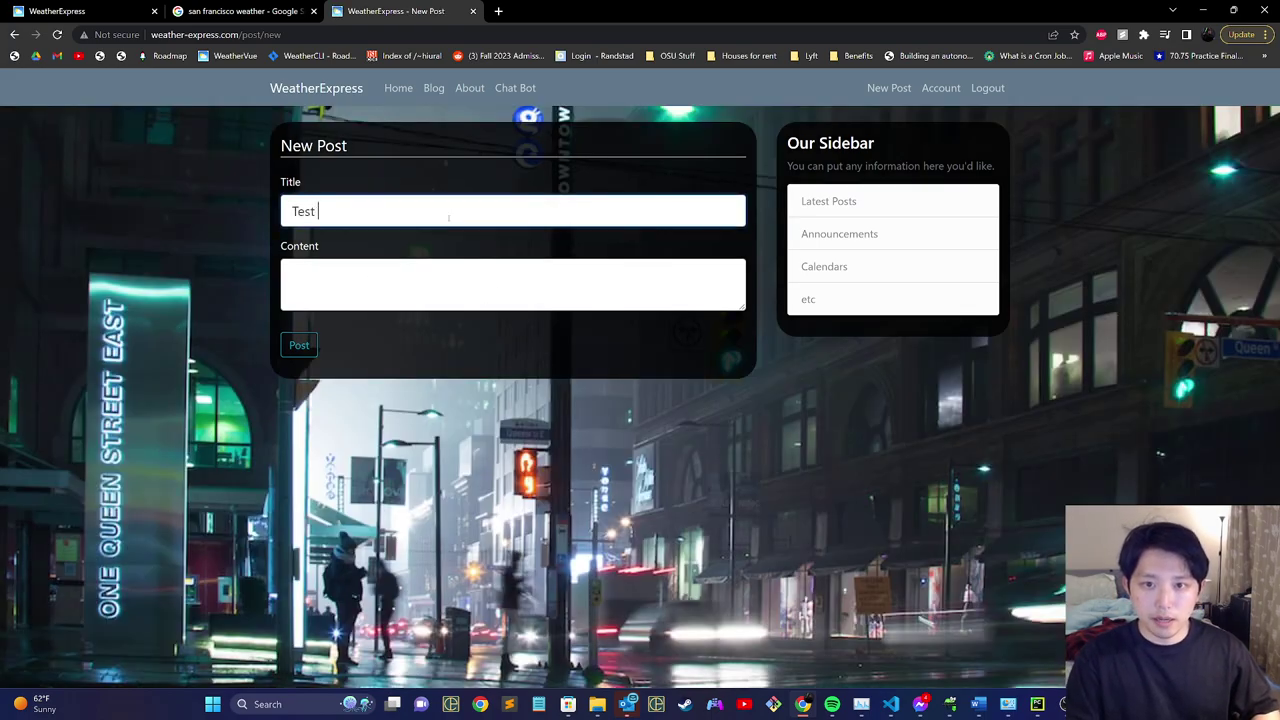
type("I want to ")
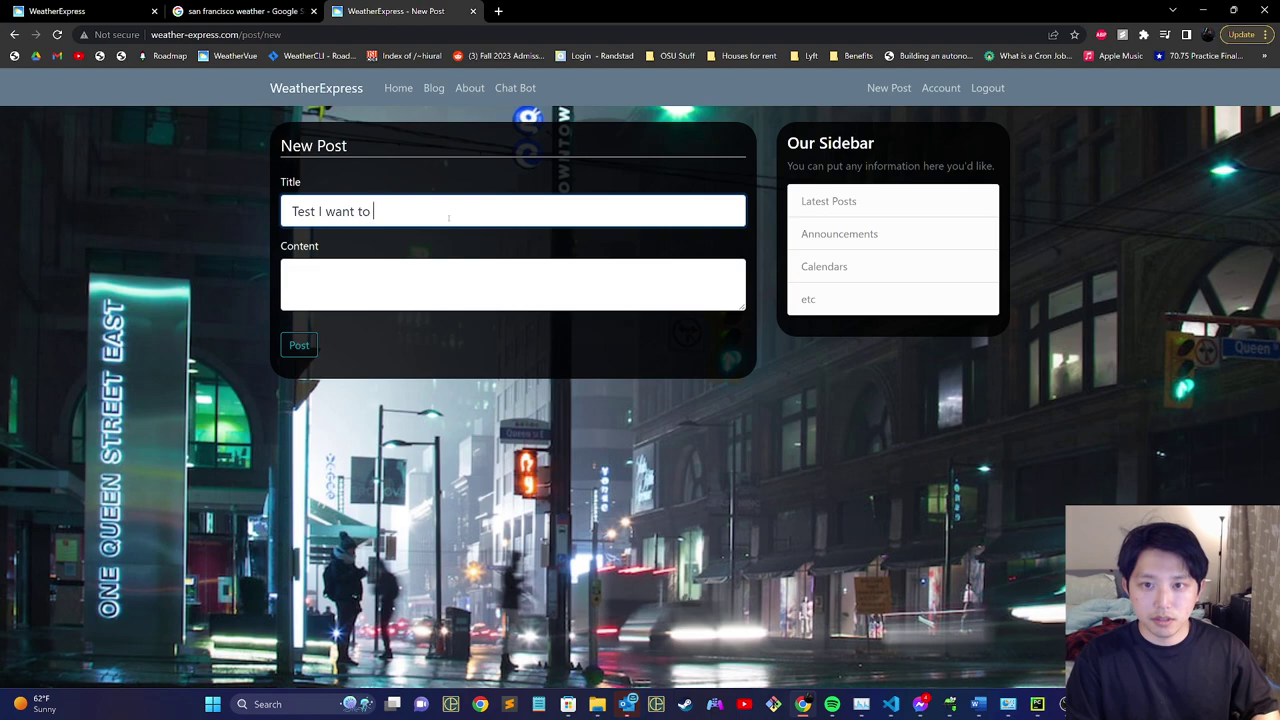
type("post here")
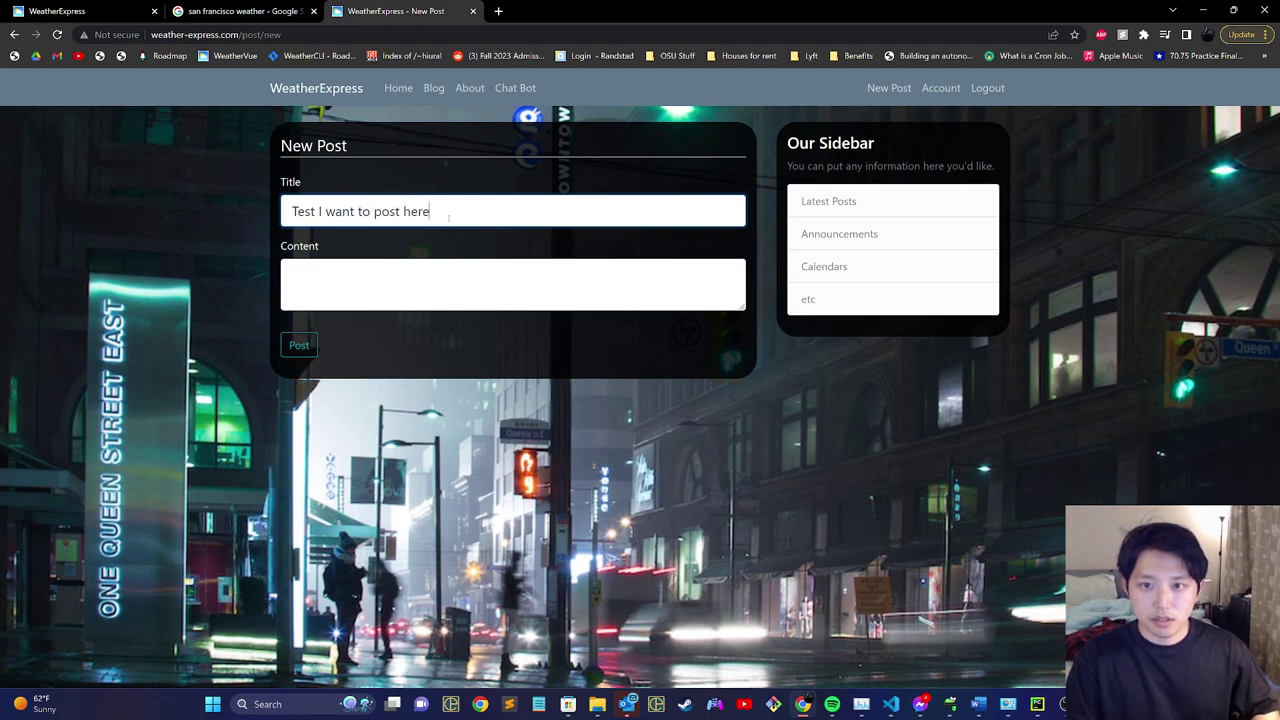
key("Tab")
type("Hi")
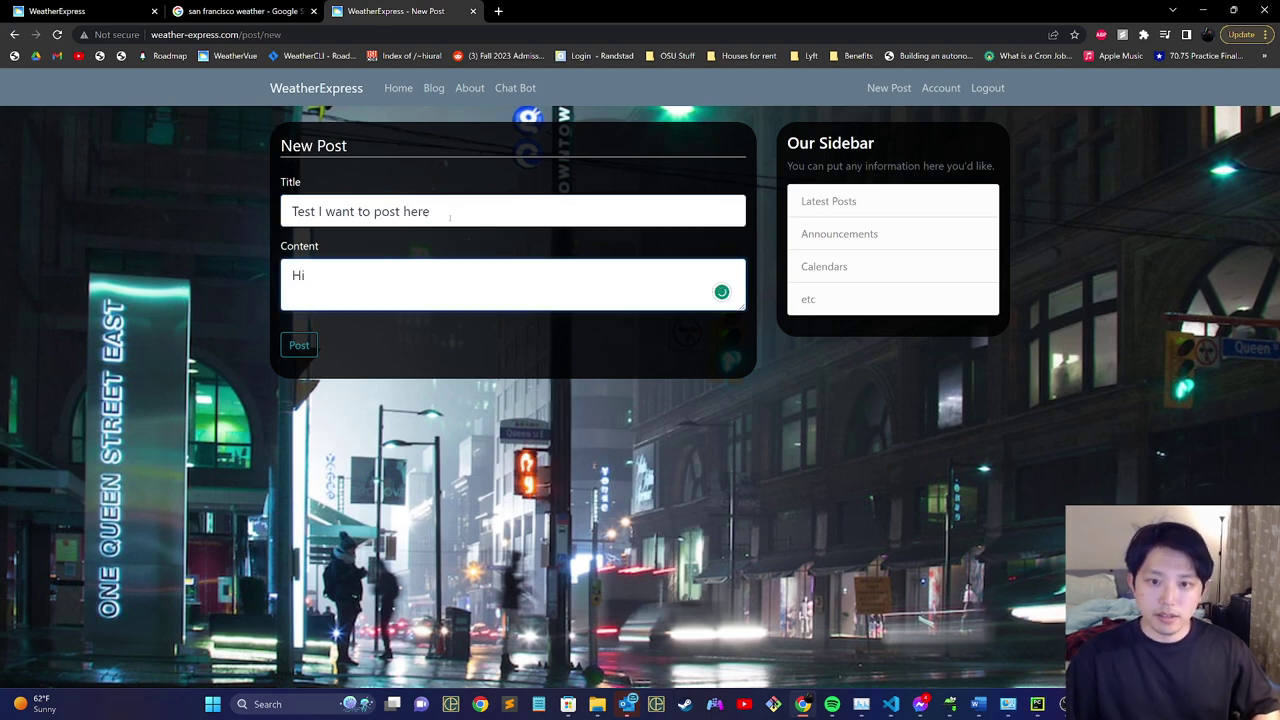
left_click(299, 345)
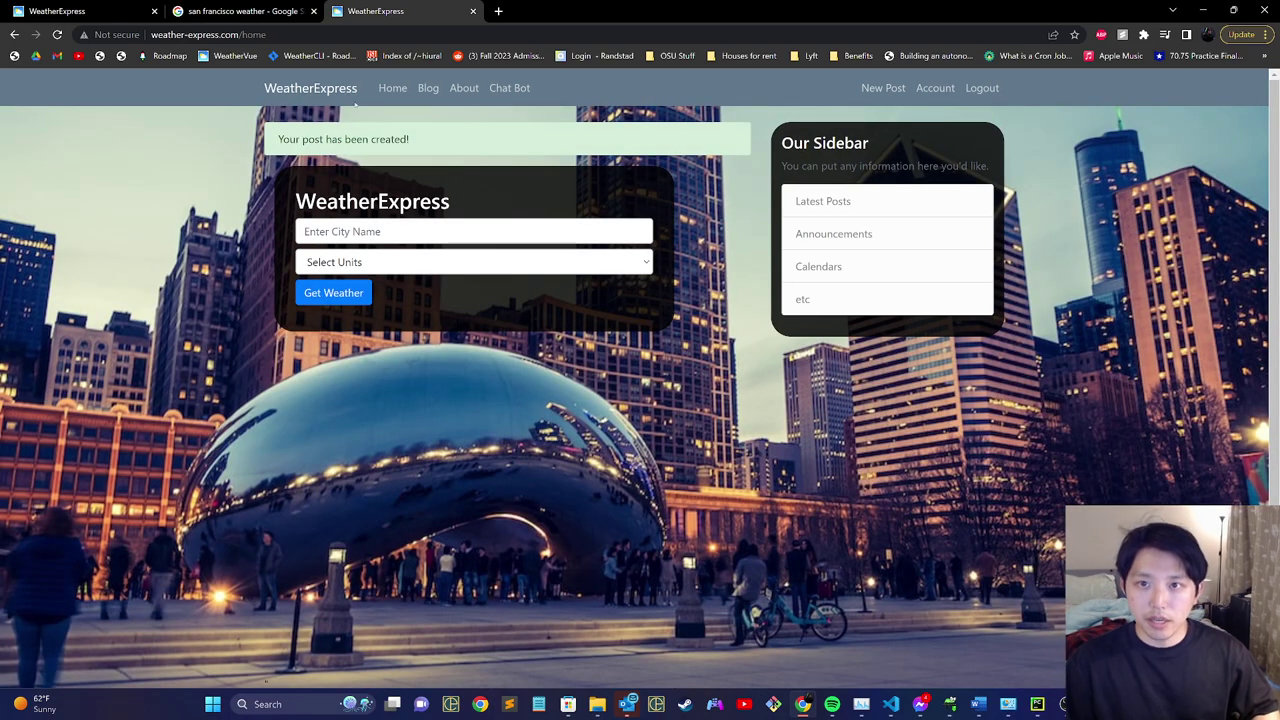
Open the "Test I want to post here" post from the blog and view its update form without editing it.
left_click(426, 88)
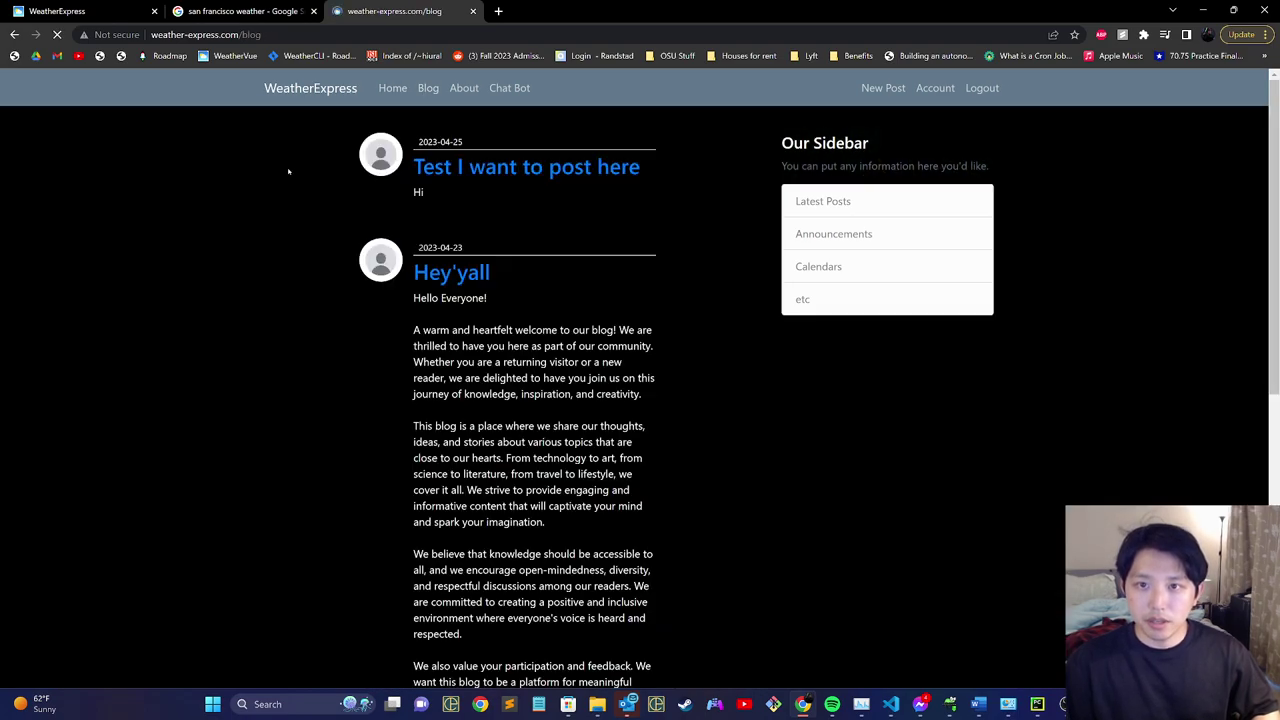
scroll(451, 243, "down", 2)
scroll(451, 243, "up", 2)
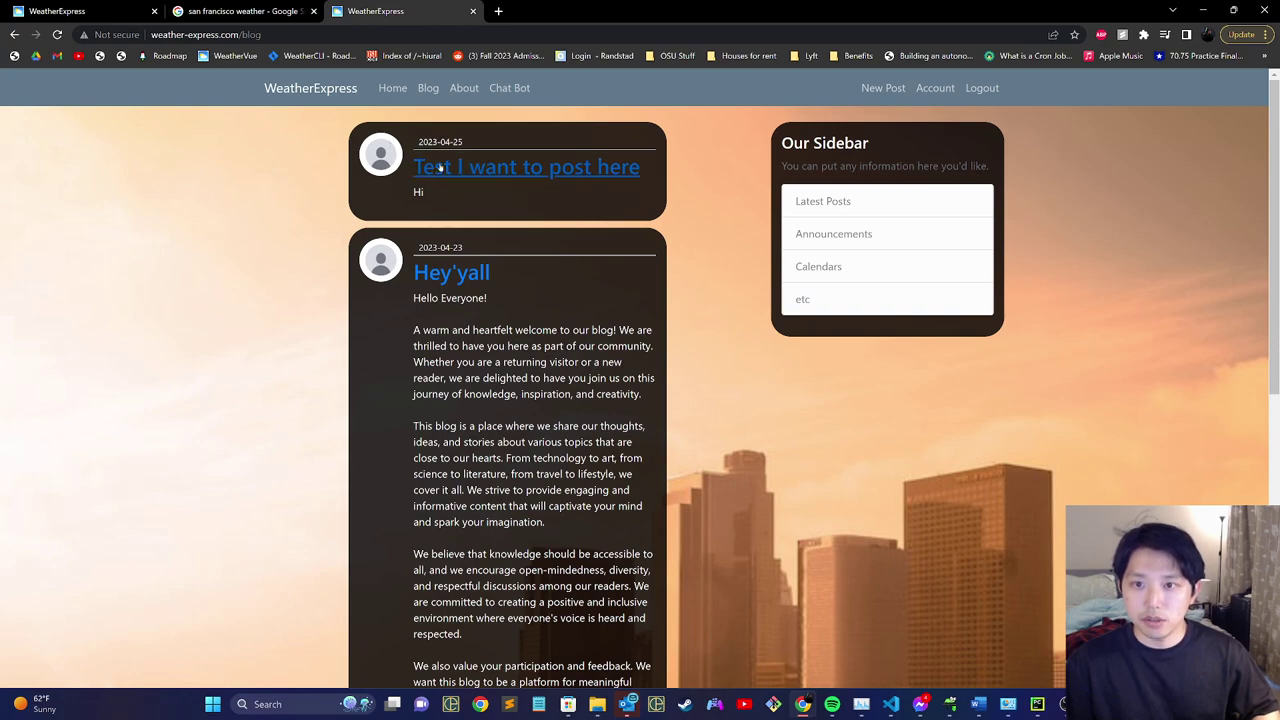
left_click(440, 168)
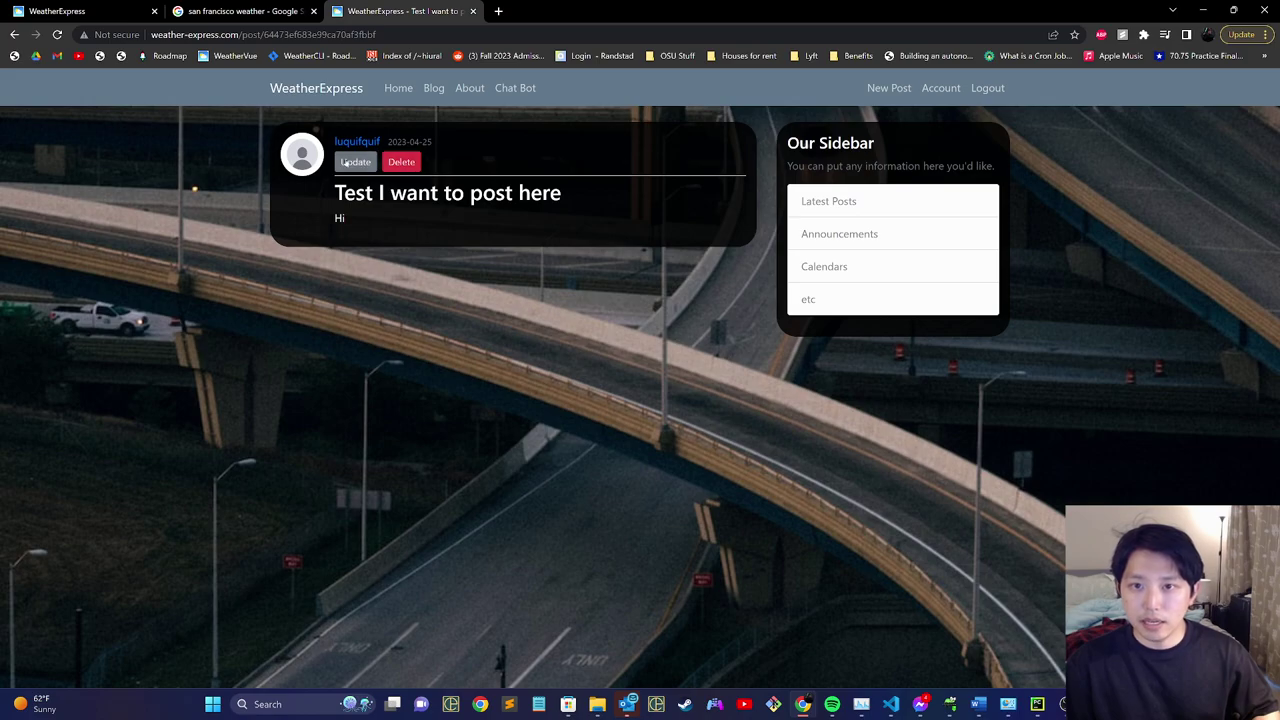
left_click(355, 162)
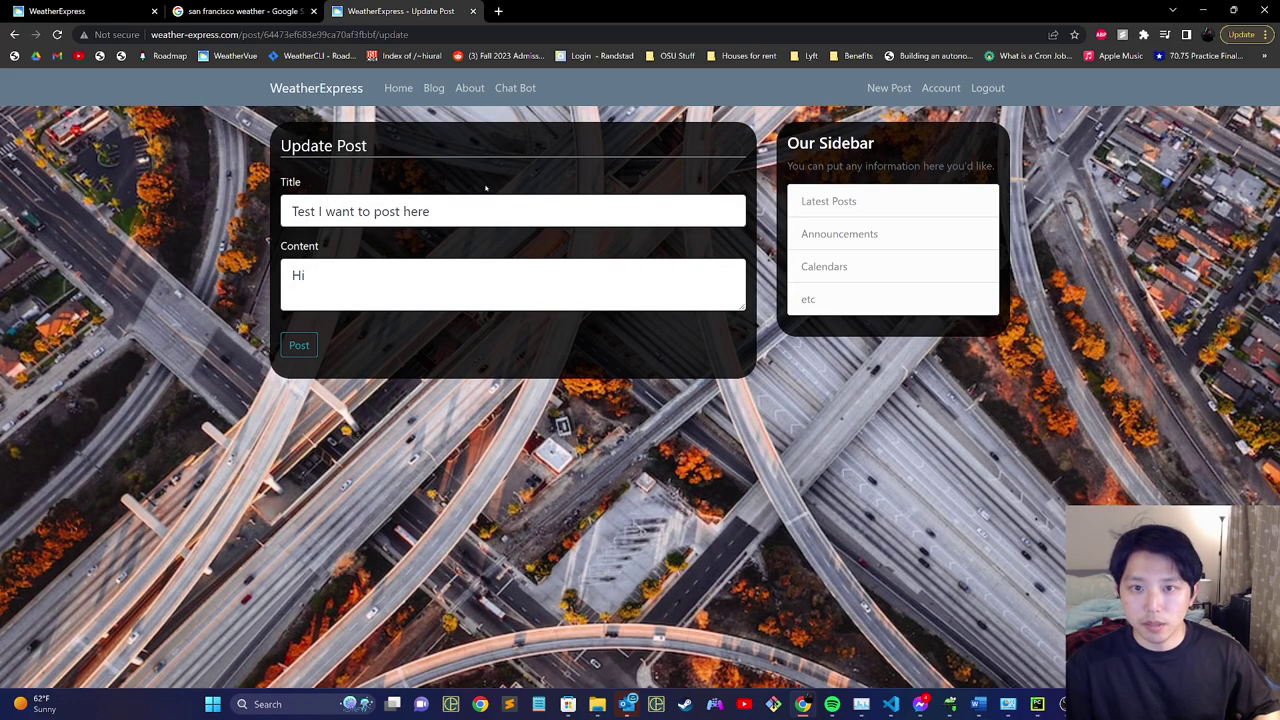
key("alt+Left")
Delete the "Test I want to post here" post and check the remaining entries on the blog page.
left_click(401, 162)
left_click(785, 184)
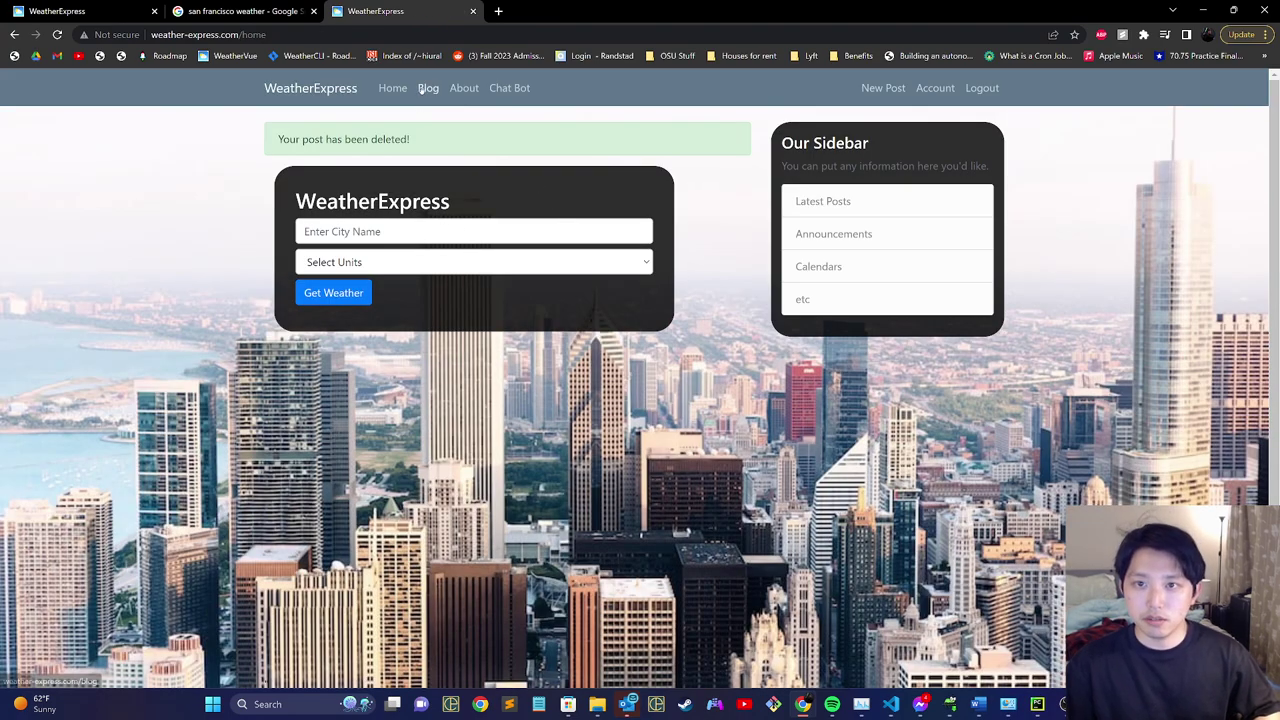
left_click(426, 88)
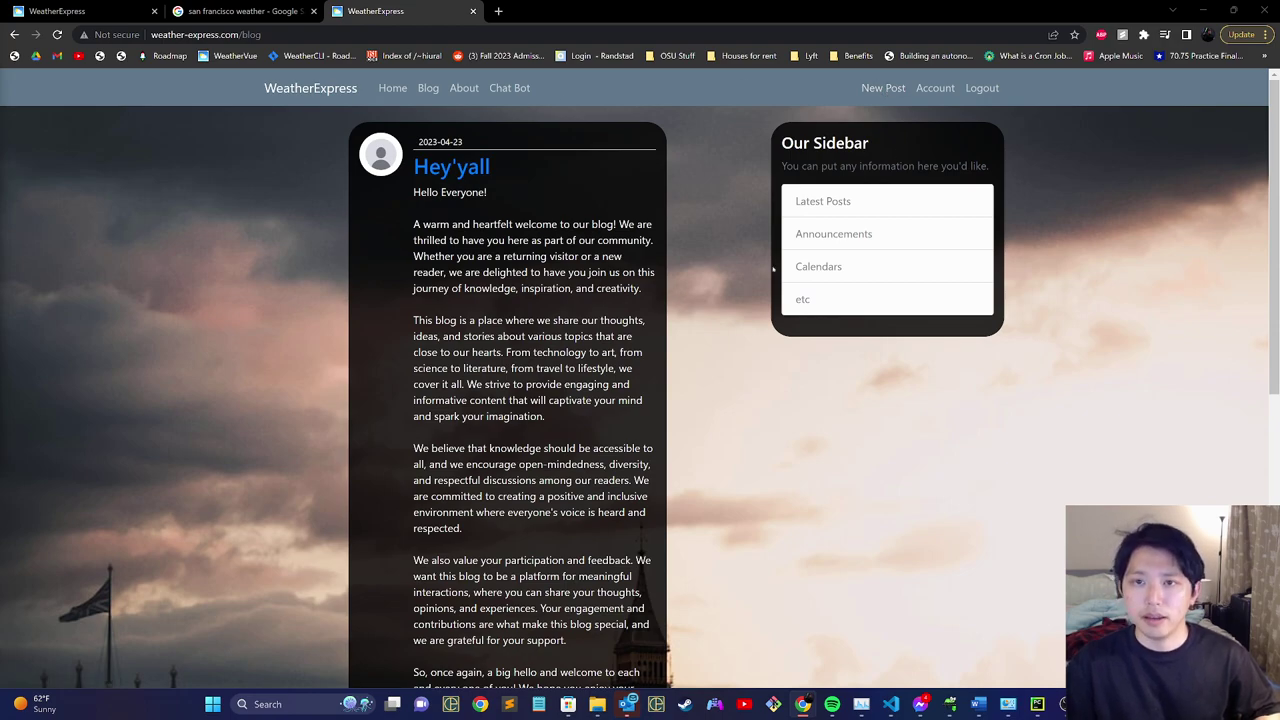
scroll(557, 311, "down", 3)
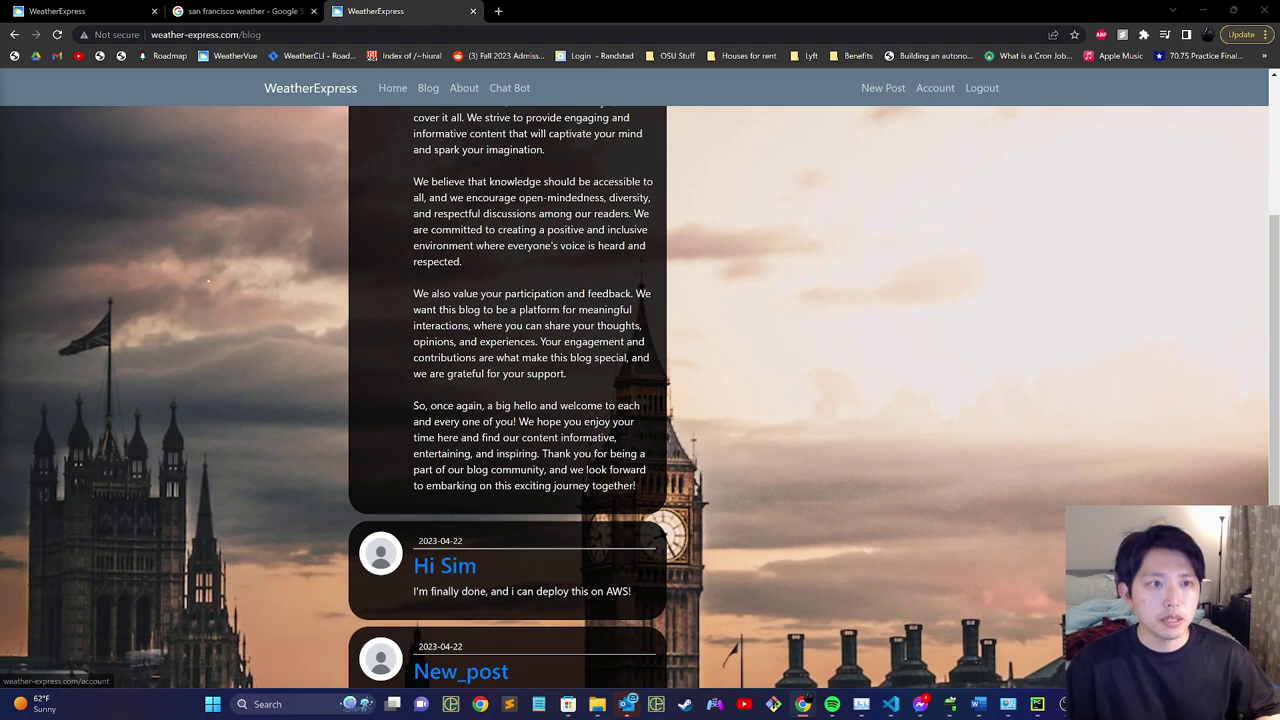
Return to the home page and get the weather forecast for San Francisco in Celsius.
left_click(336, 94)
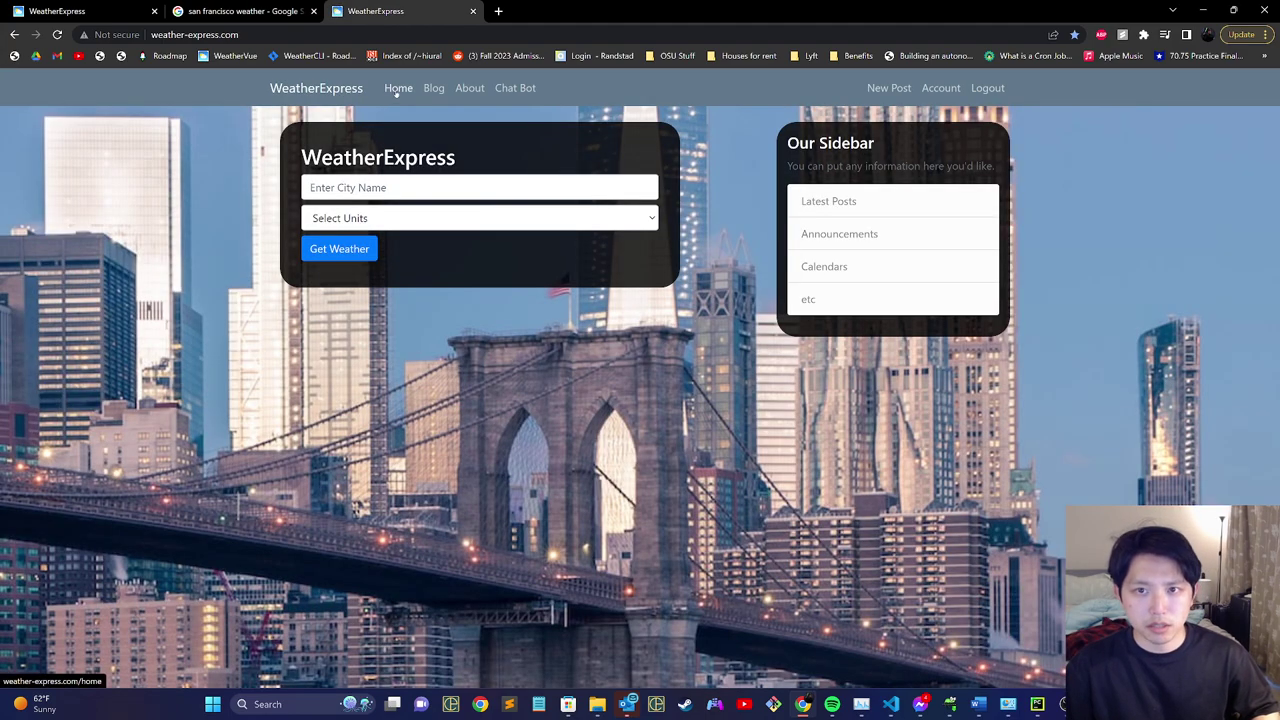
left_click(397, 92)
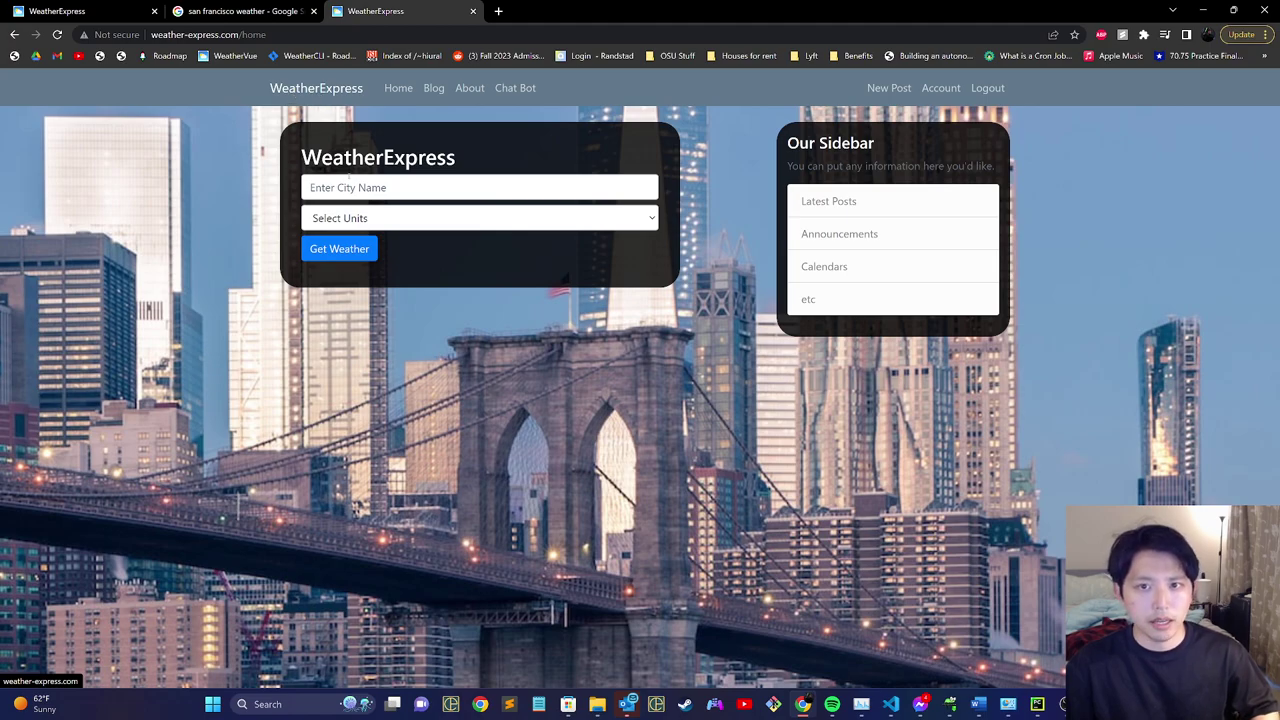
left_click(358, 190)
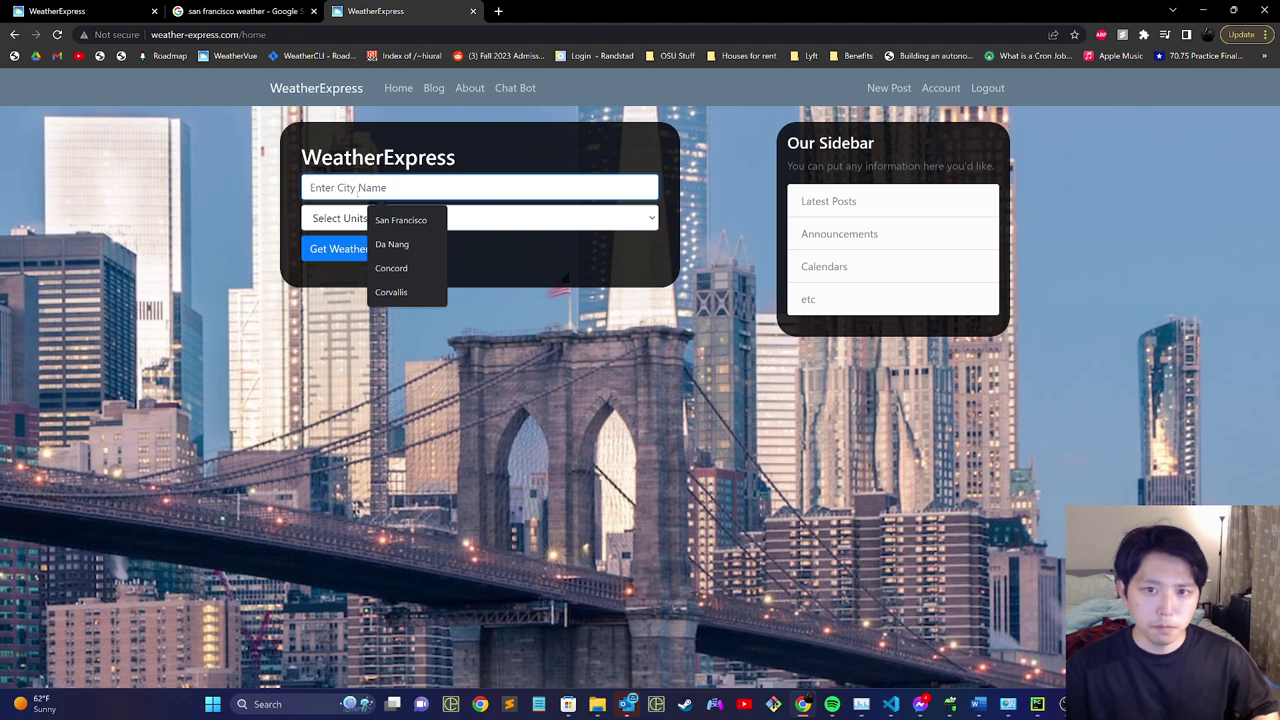
left_click(480, 218)
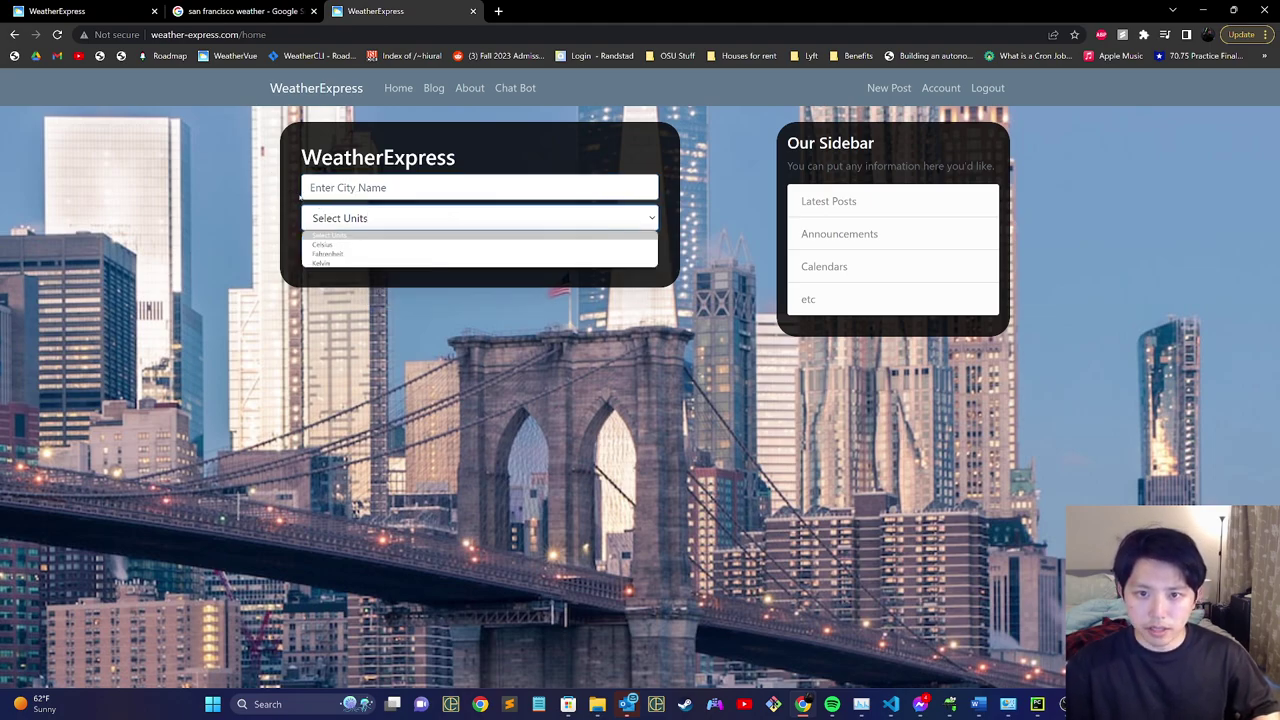
left_click(221, 196)
left_click(330, 218)
left_click(330, 245)
left_click(352, 190)
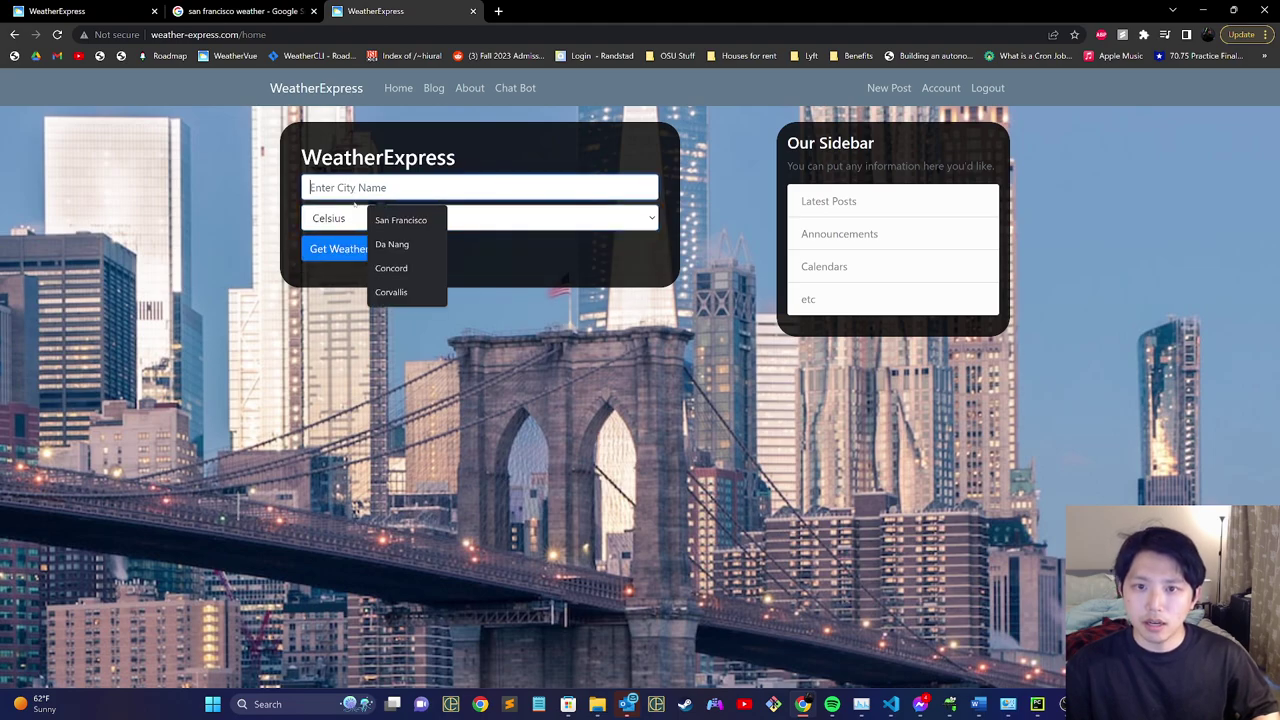
left_click(400, 218)
left_click(362, 250)
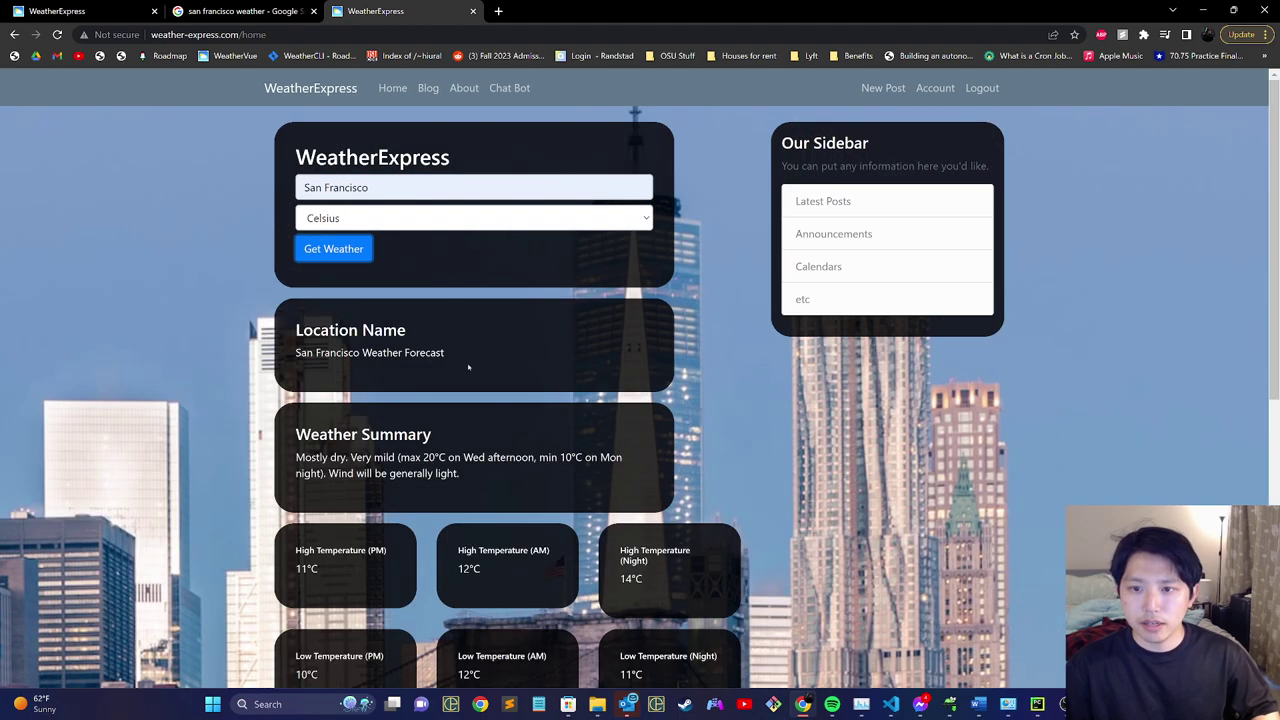
Zoom the weather map below the forecast in two levels on San Francisco.
scroll(310, 408, "down", 5)
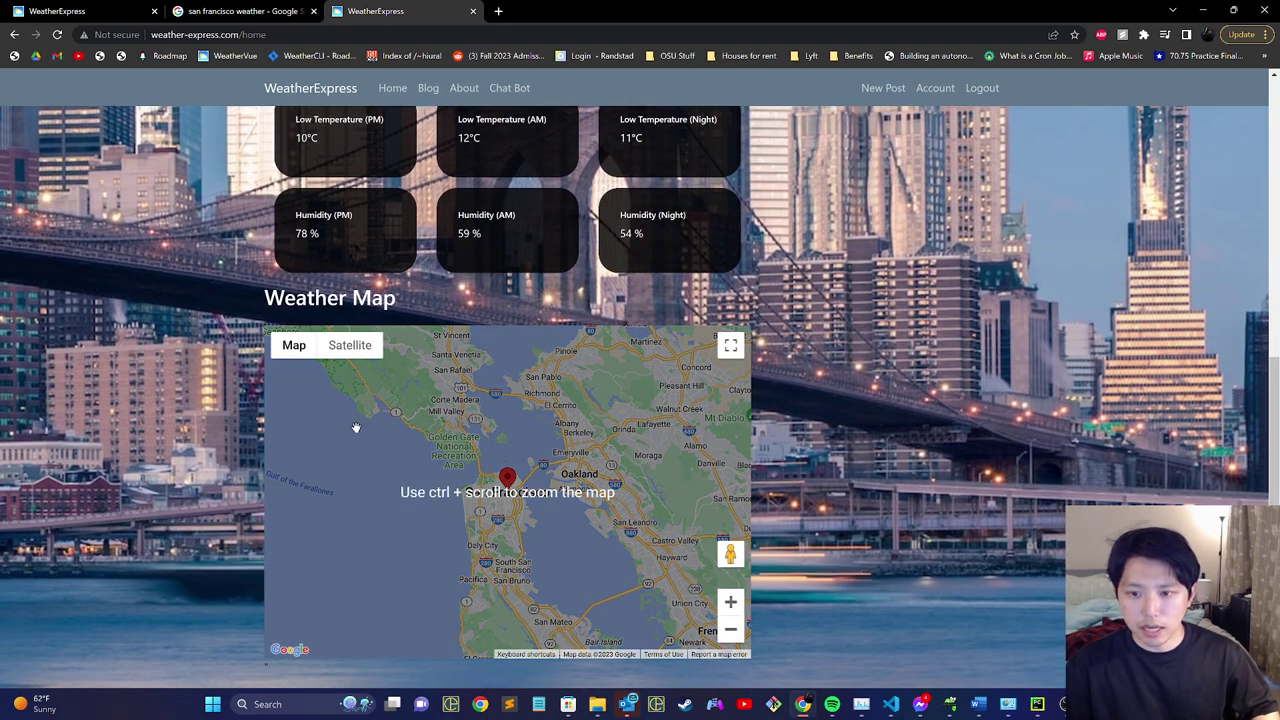
left_click(731, 603)
left_click(731, 603)
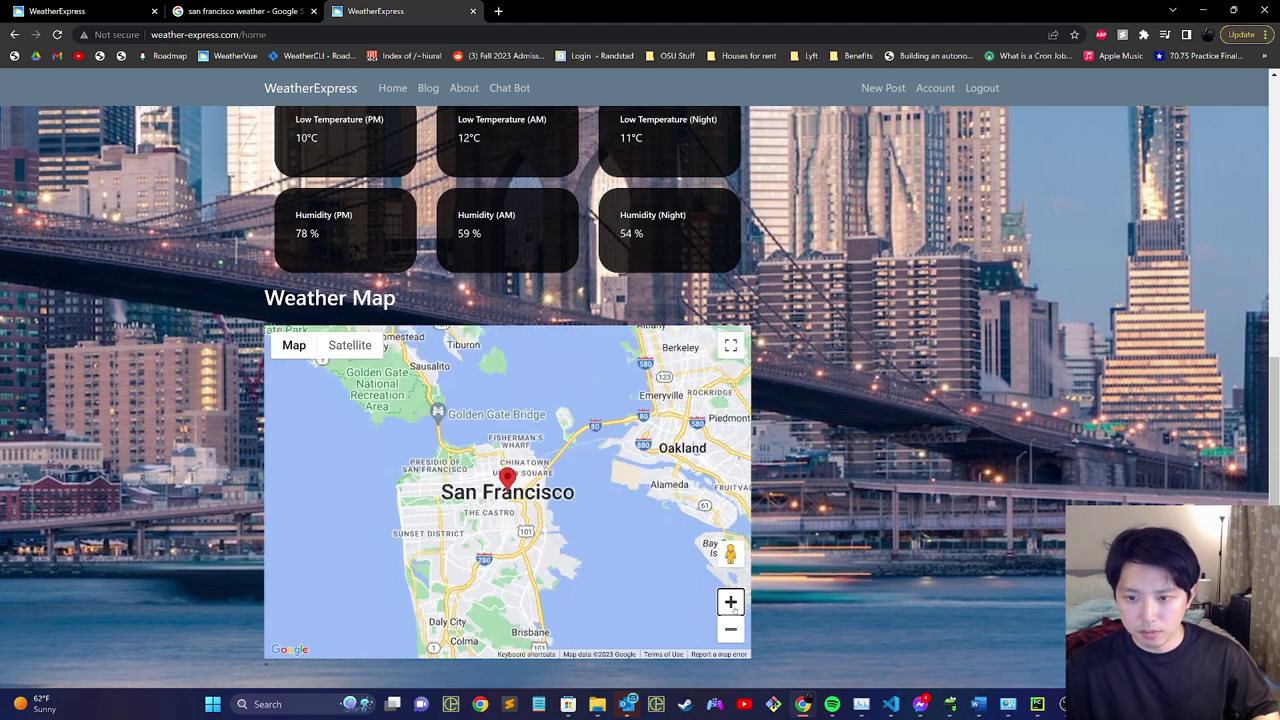
Review the San Francisco forecast cards and the weather map on the home page.
scroll(828, 372, "up", 1)
scroll(830, 373, "up", 5)
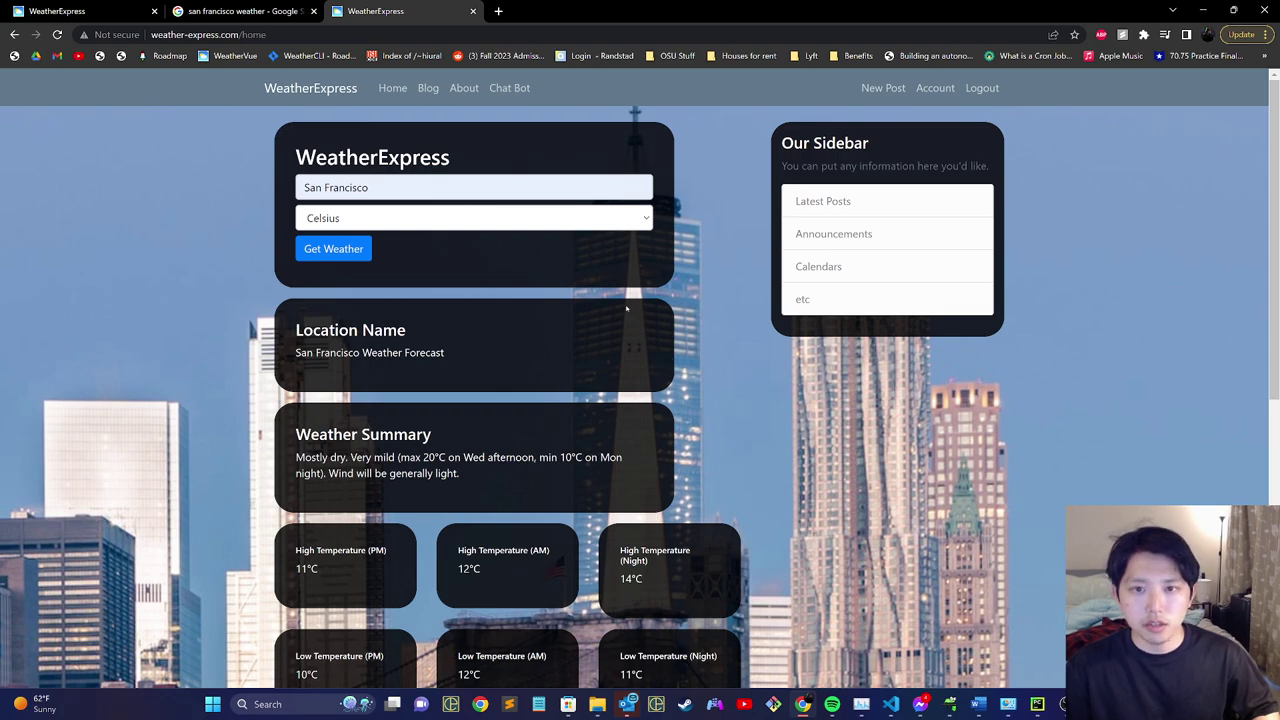
scroll(727, 387, "down", 5)
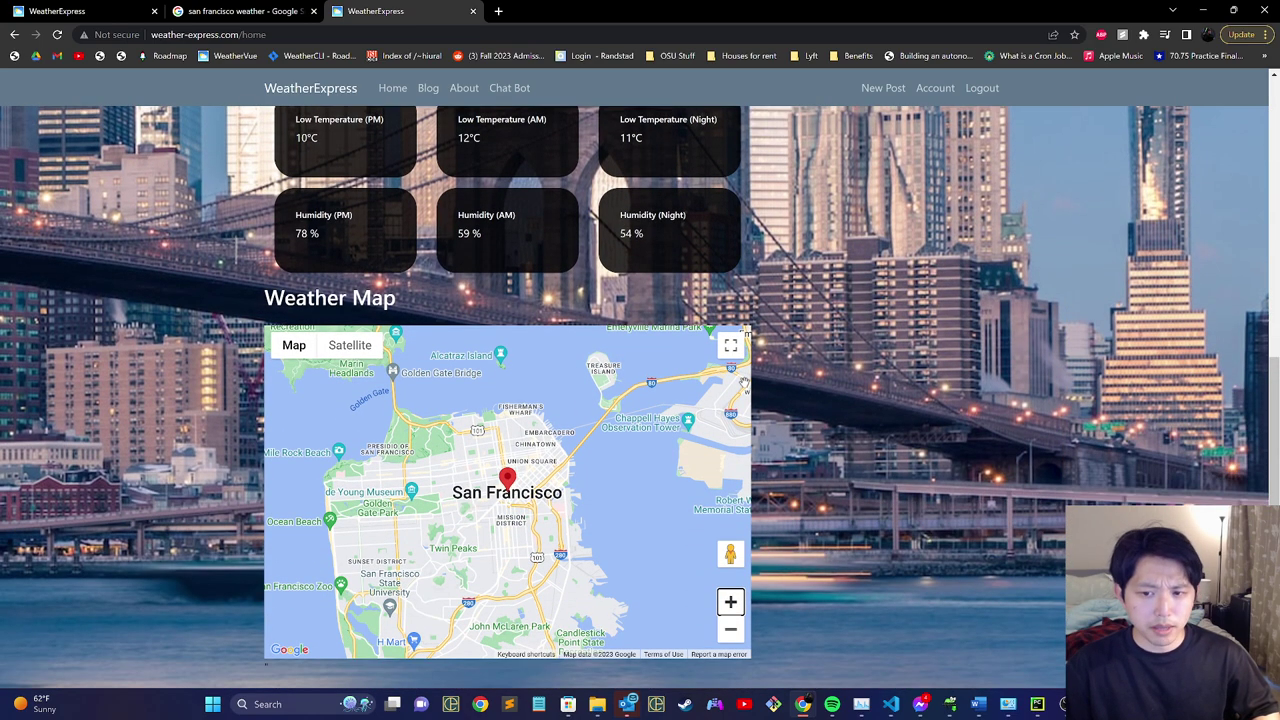
scroll(776, 370, "up", 5)
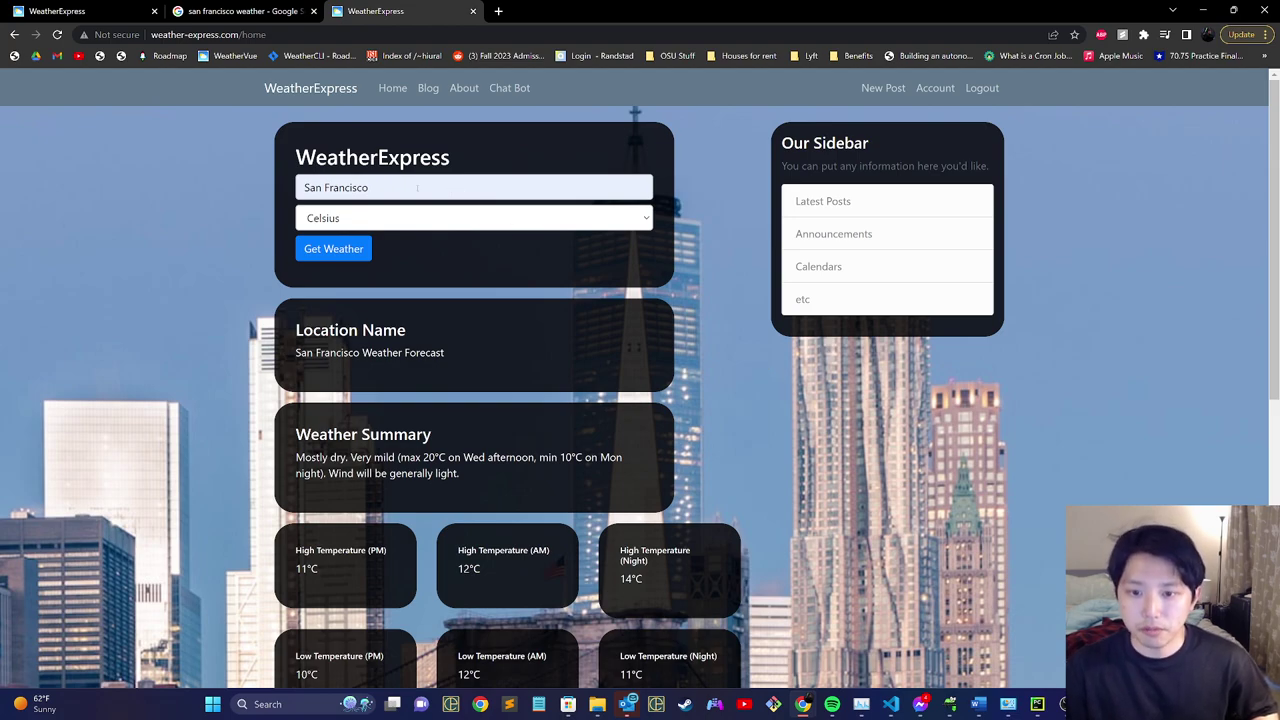
scroll(484, 434, "down", 5)
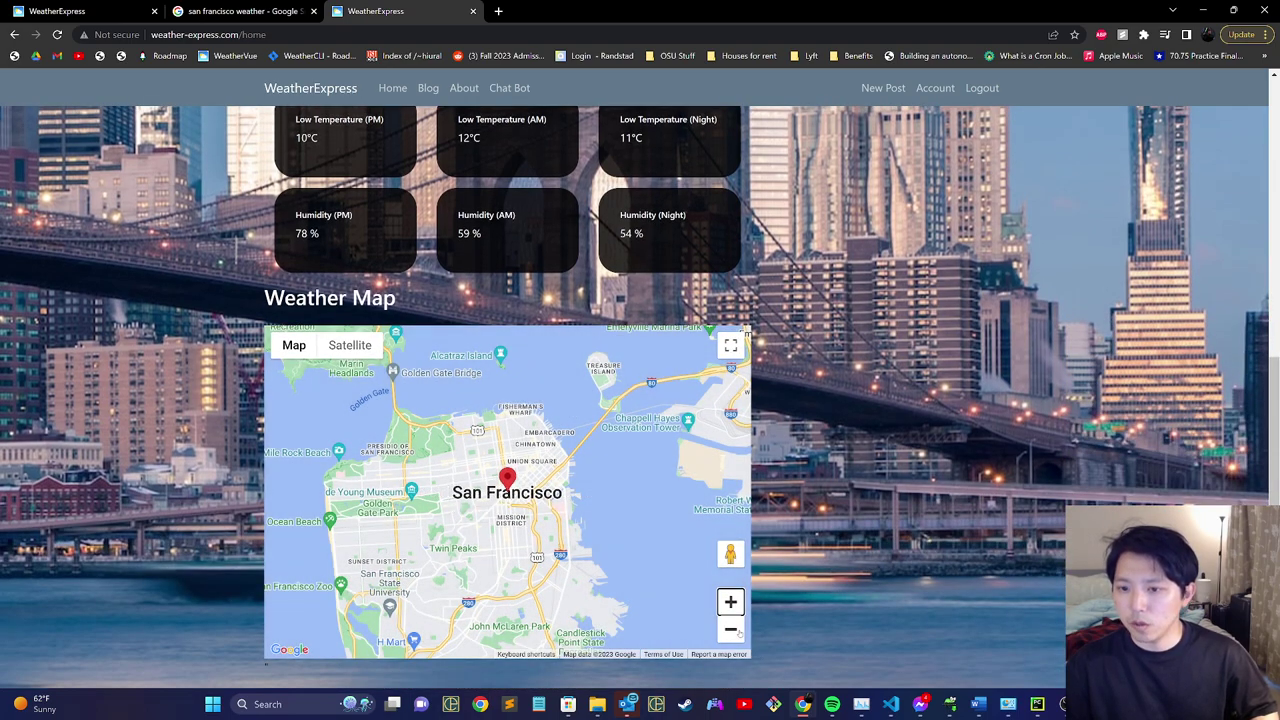
scroll(843, 578, "up", 10)
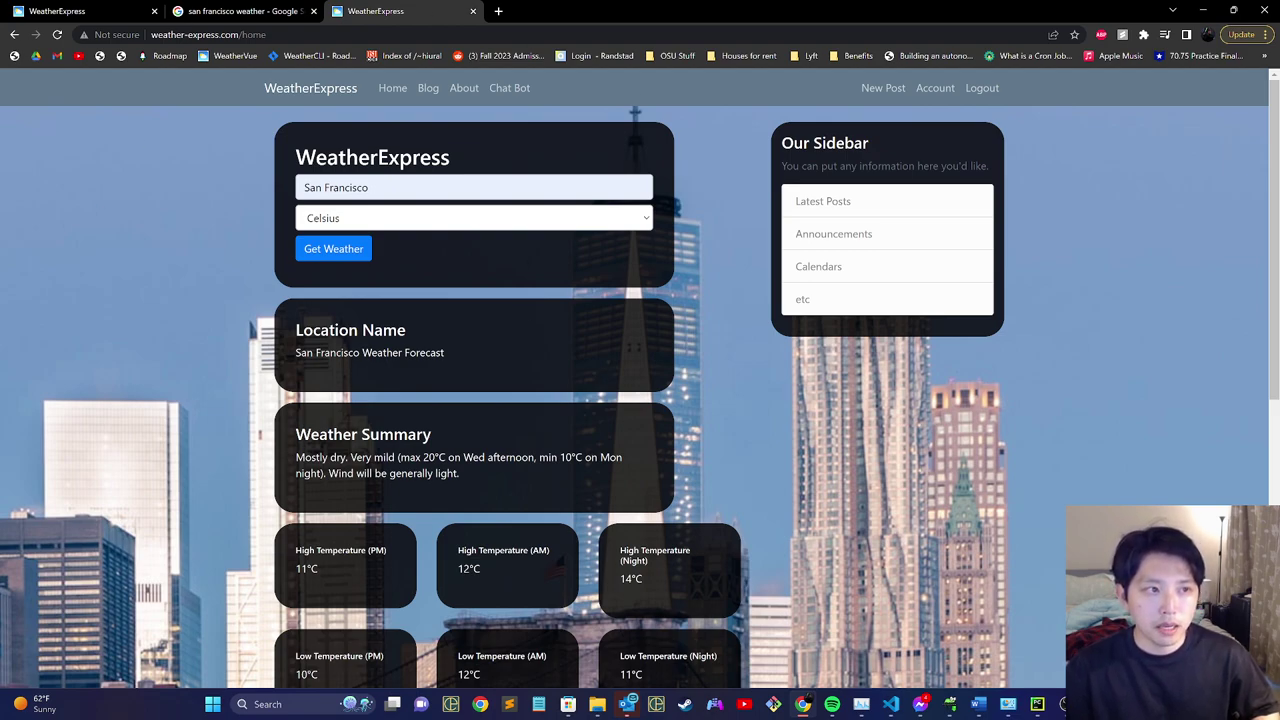
Look through the blog posts and open the "Hey'yall" post.
left_click(428, 88)
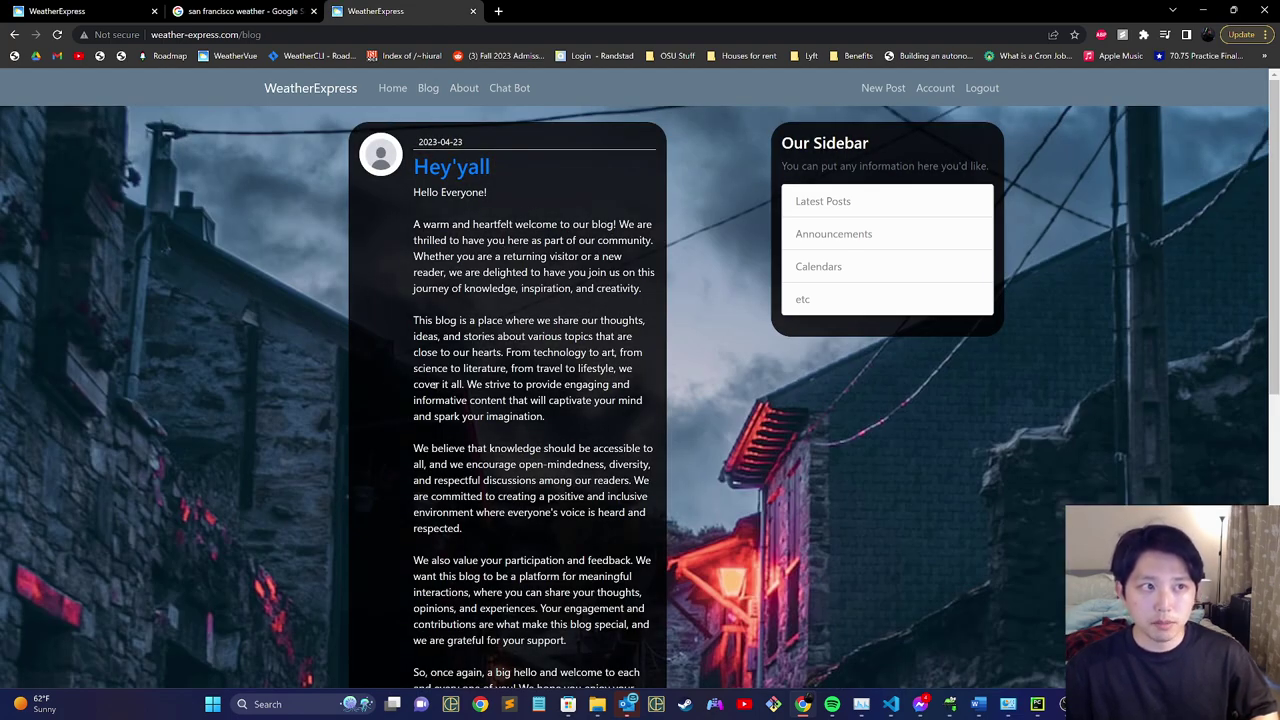
scroll(547, 392, "down", 3)
scroll(503, 427, "up", 3)
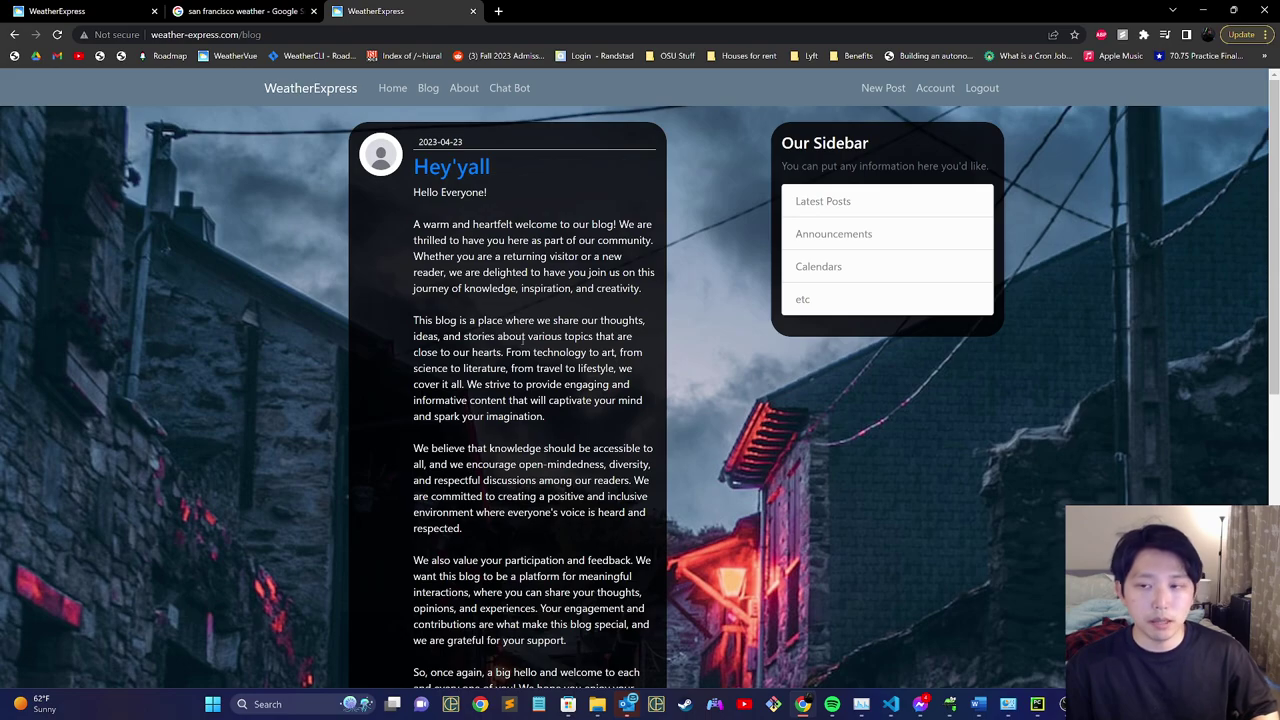
scroll(455, 285, "down", 3)
scroll(455, 285, "up", 3)
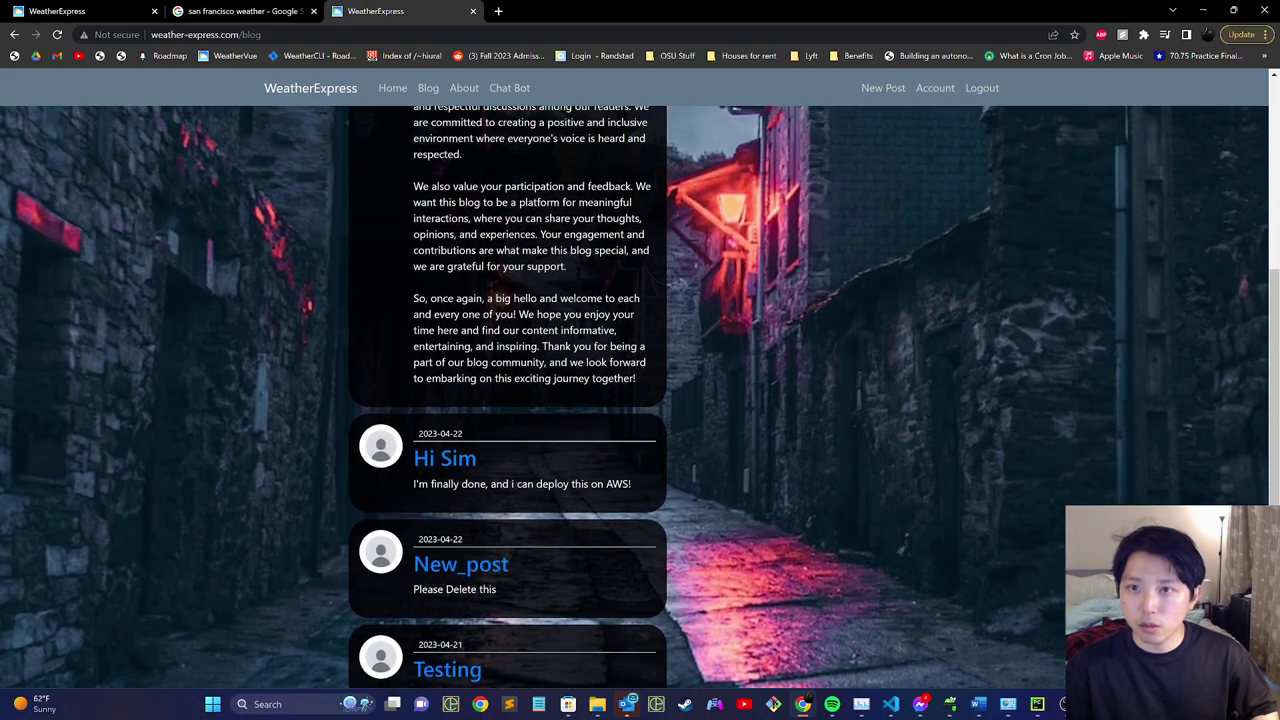
left_click(451, 167)
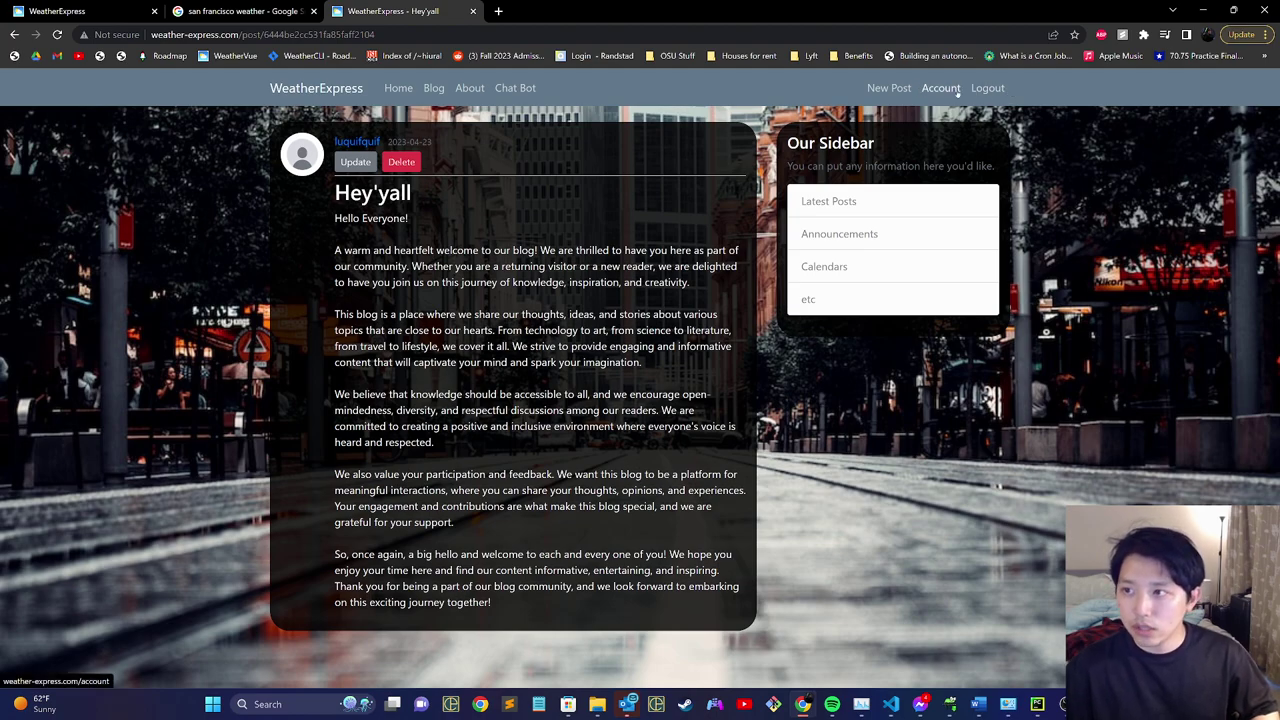
Log out of the account and view the site's login and registration pages.
left_click(984, 90)
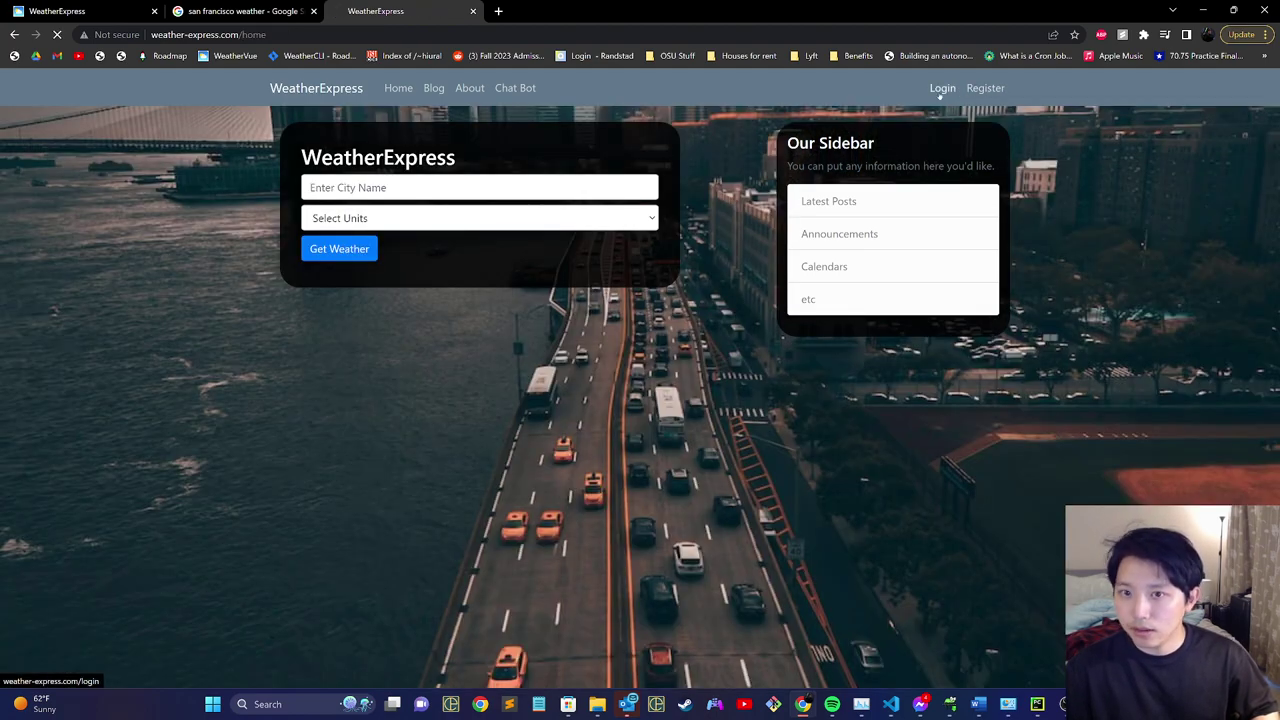
left_click(942, 89)
left_click(985, 88)
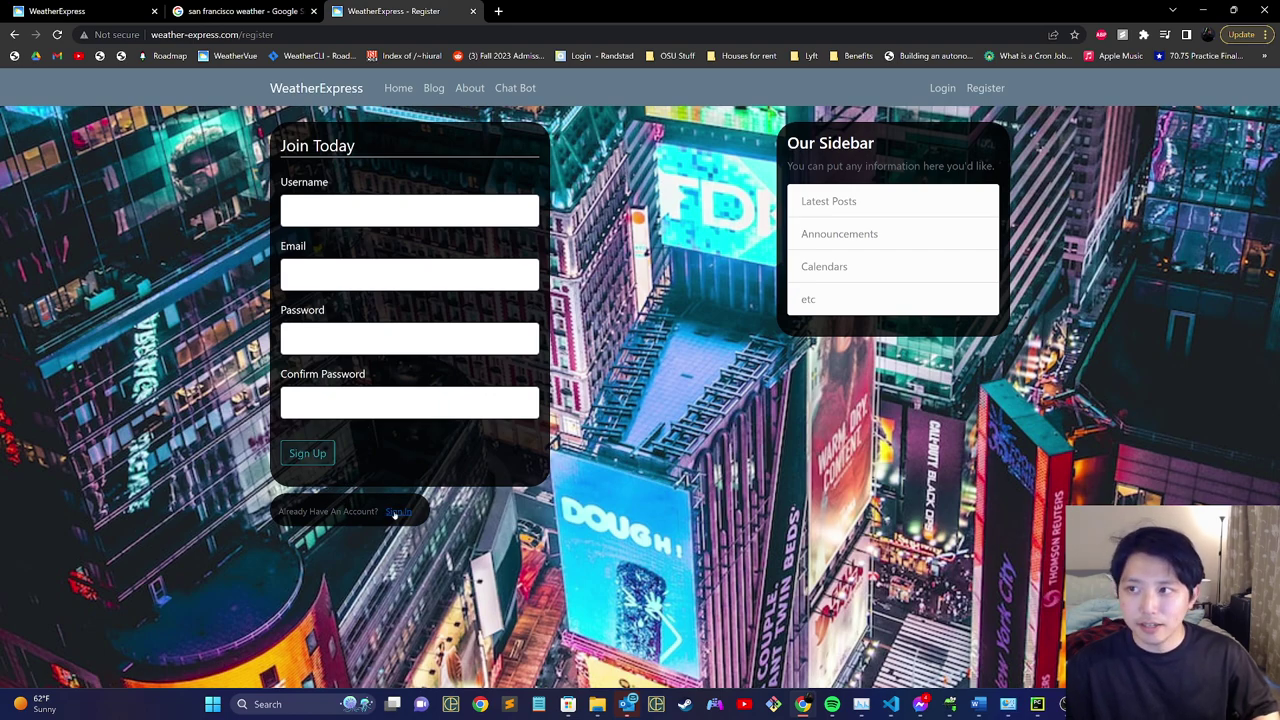
left_click(396, 511)
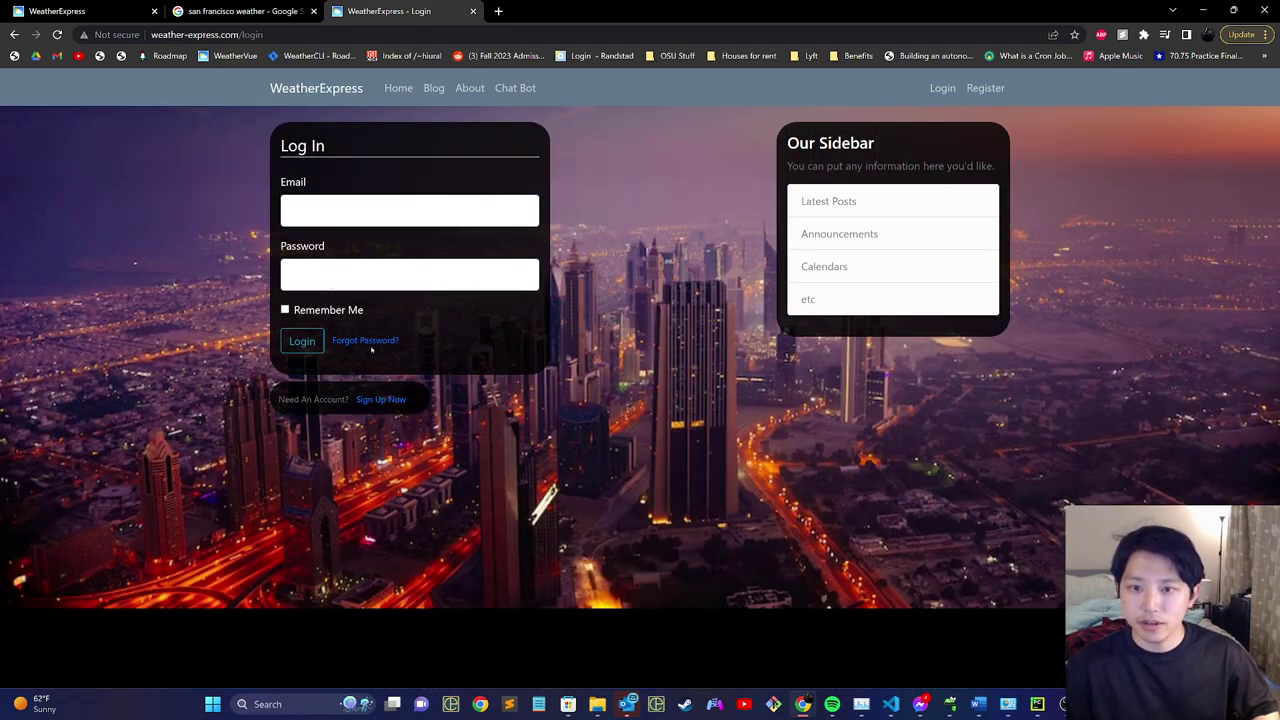
Open the forgotten-password form from the login page and view its email field without submitting a request.
left_click(366, 341)
left_click(329, 217)
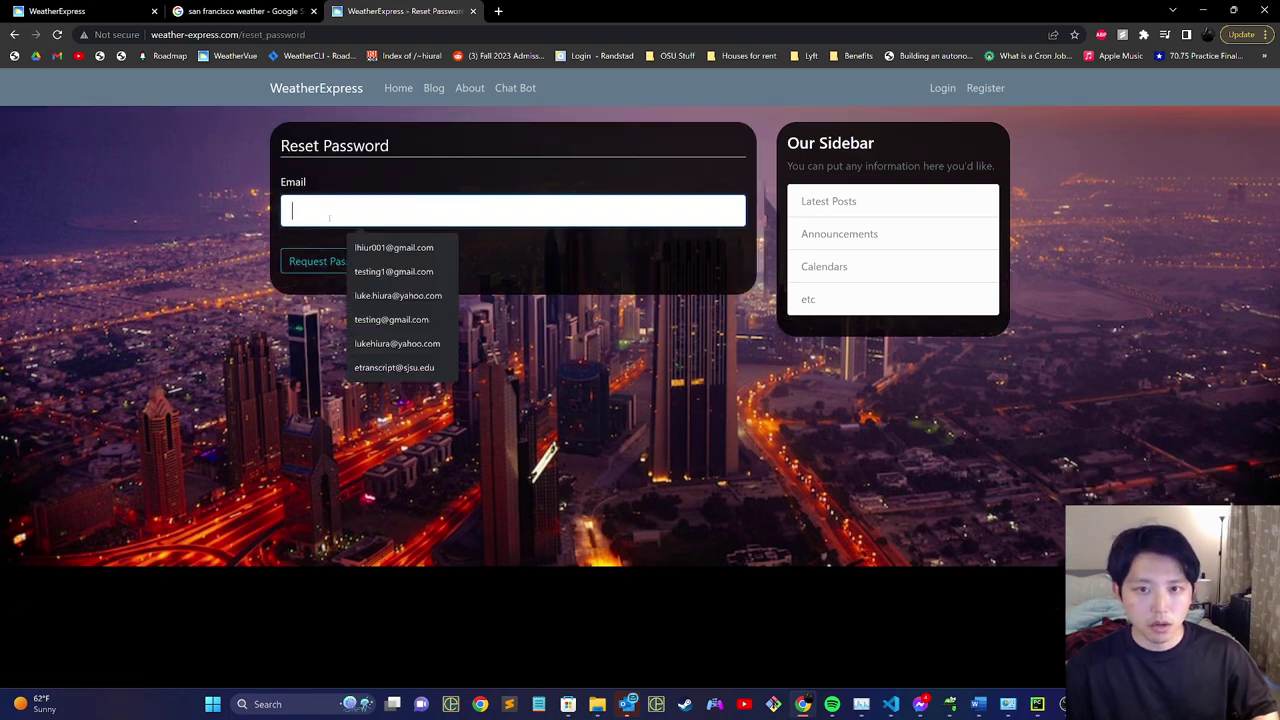
left_click(229, 232)
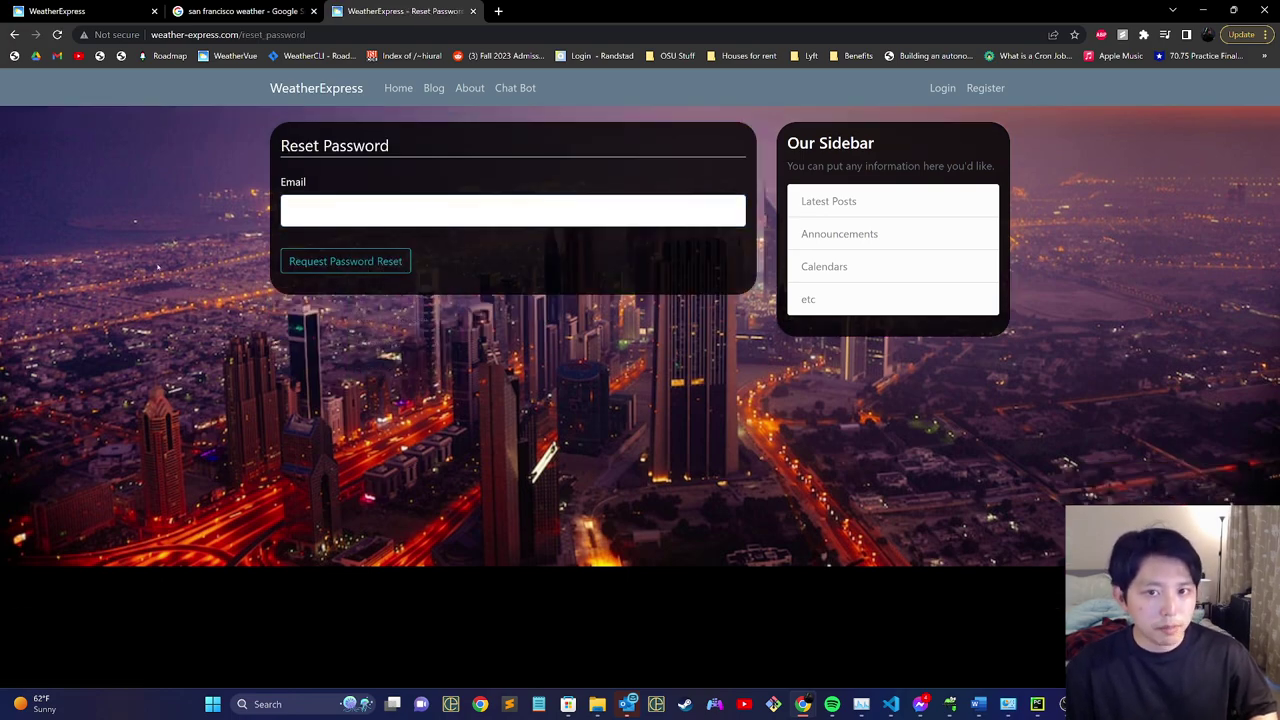
left_click(358, 211)
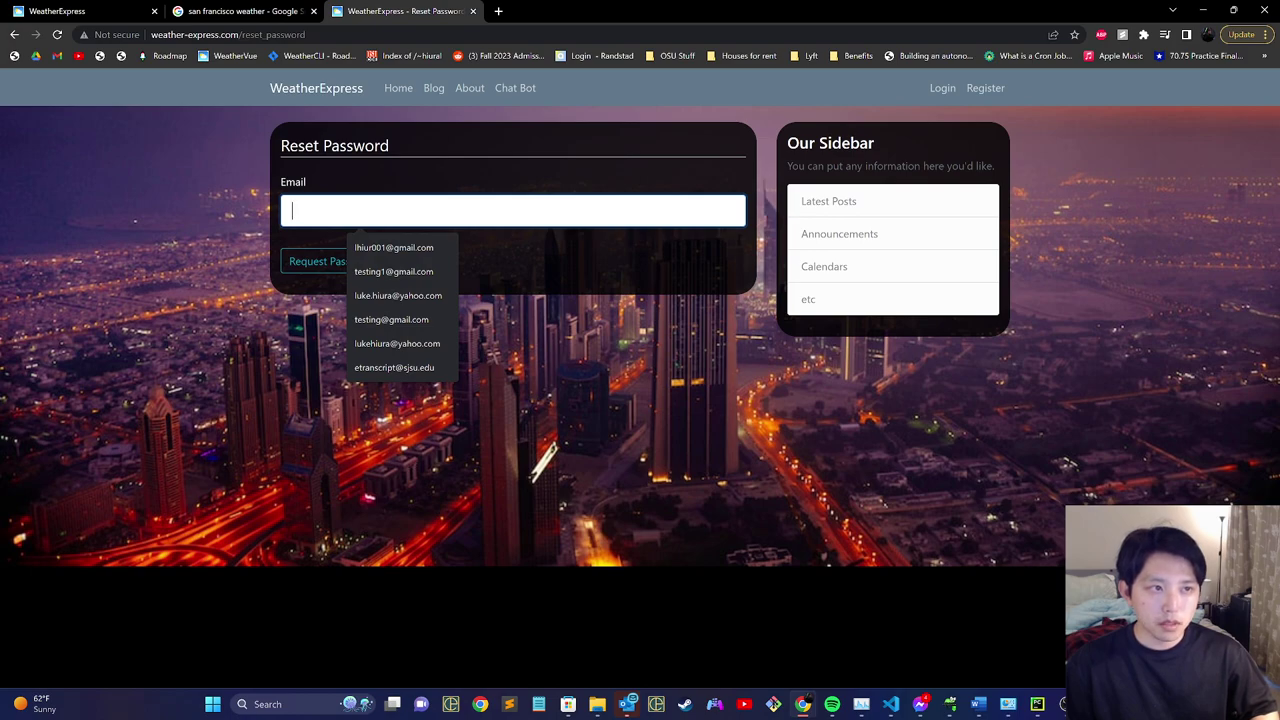
key("alt+Tab")
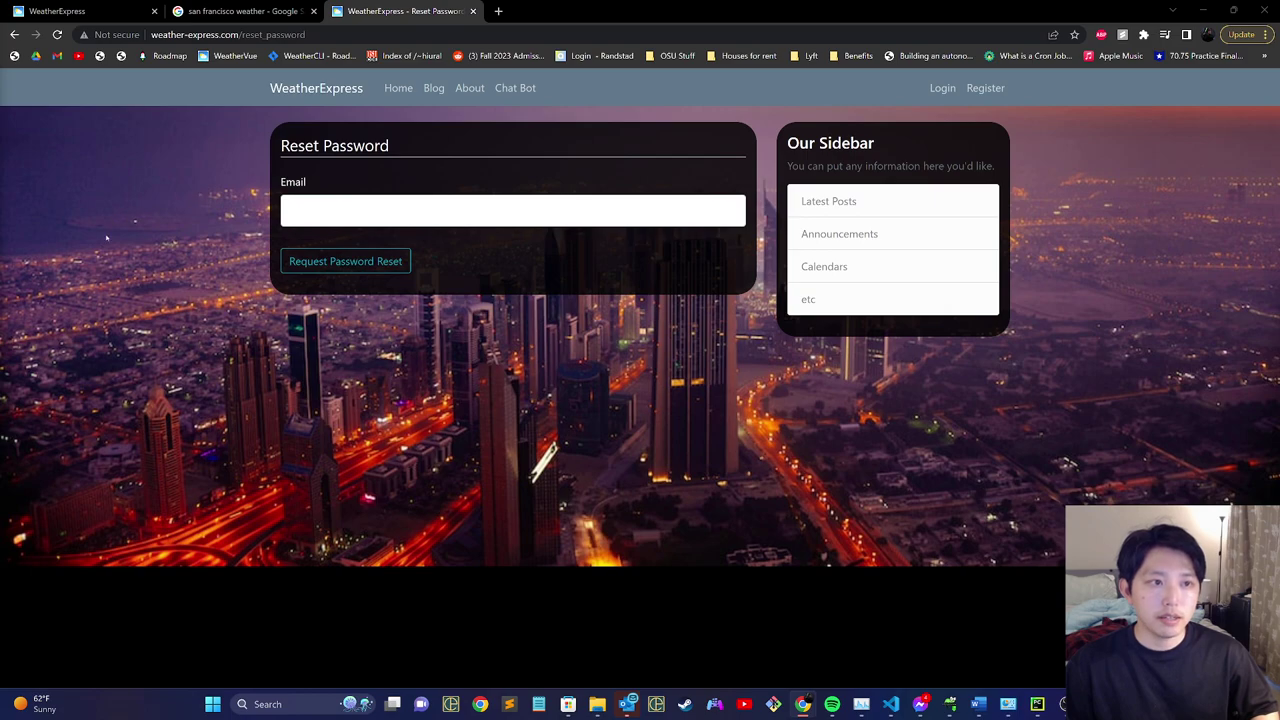
left_click(207, 270)
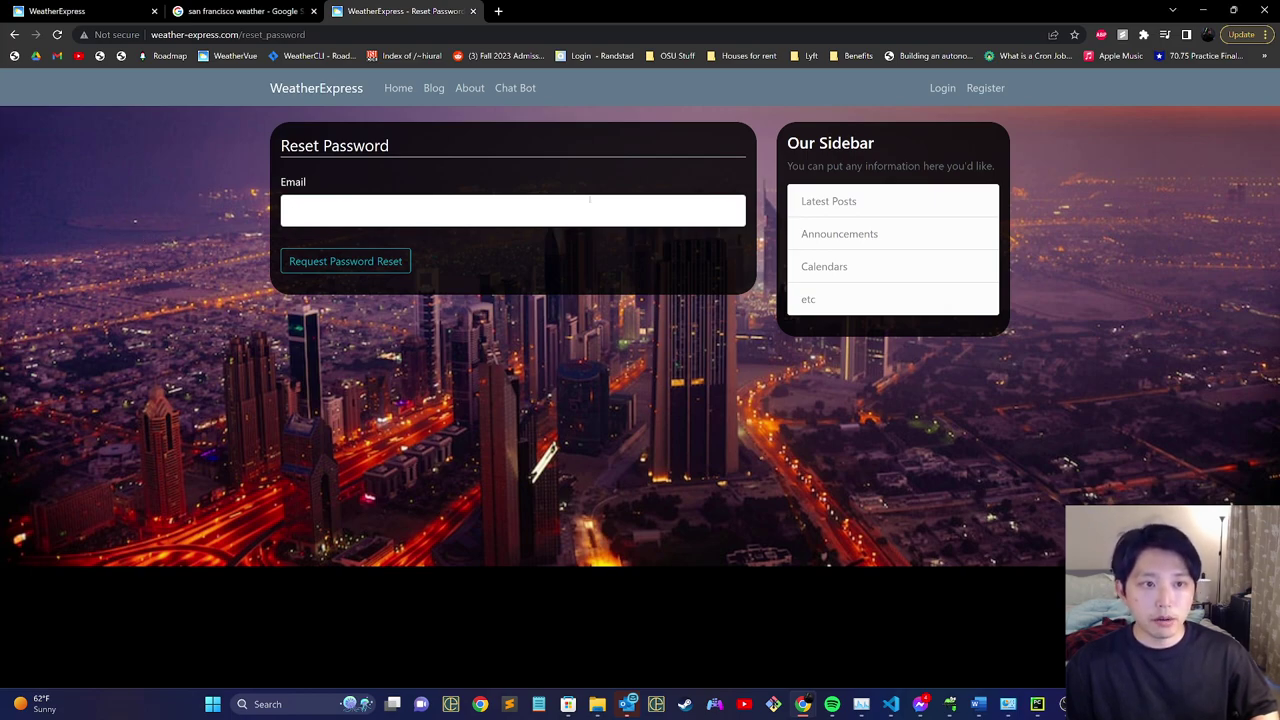
Try to request a password reset with a made-up email address.
left_click(505, 215)
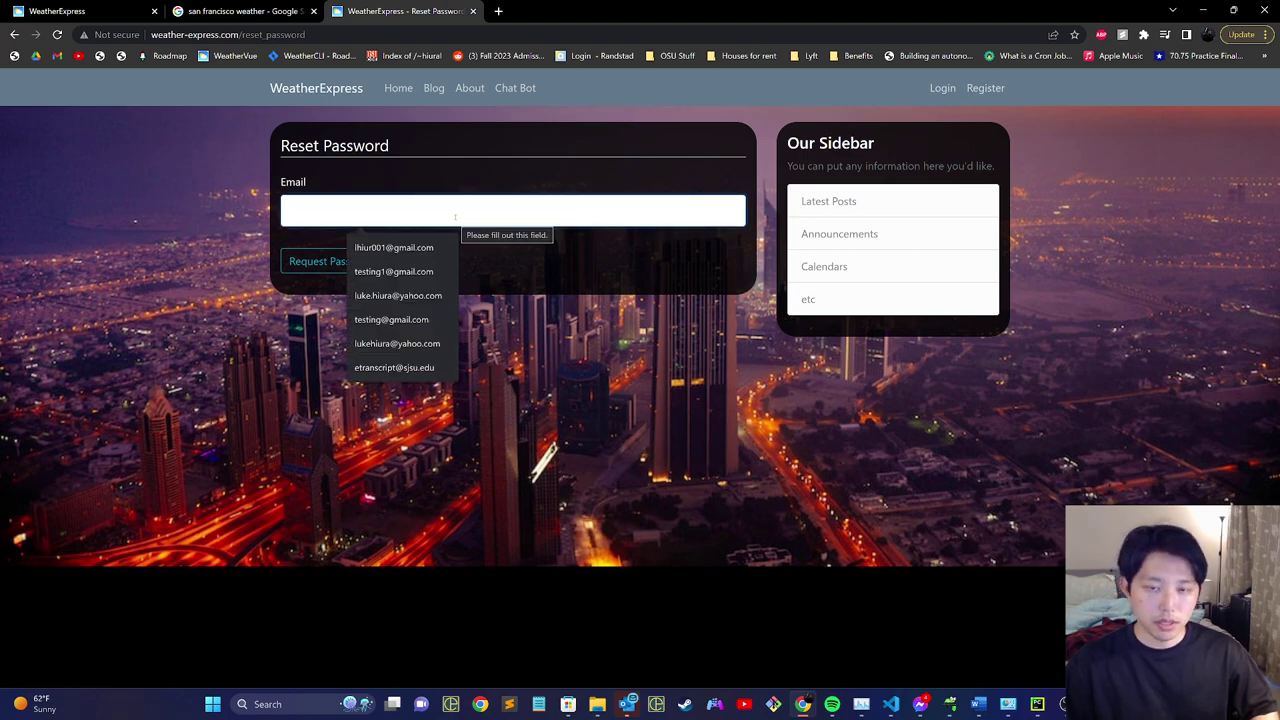
type("fjfdkasl;@gmai")
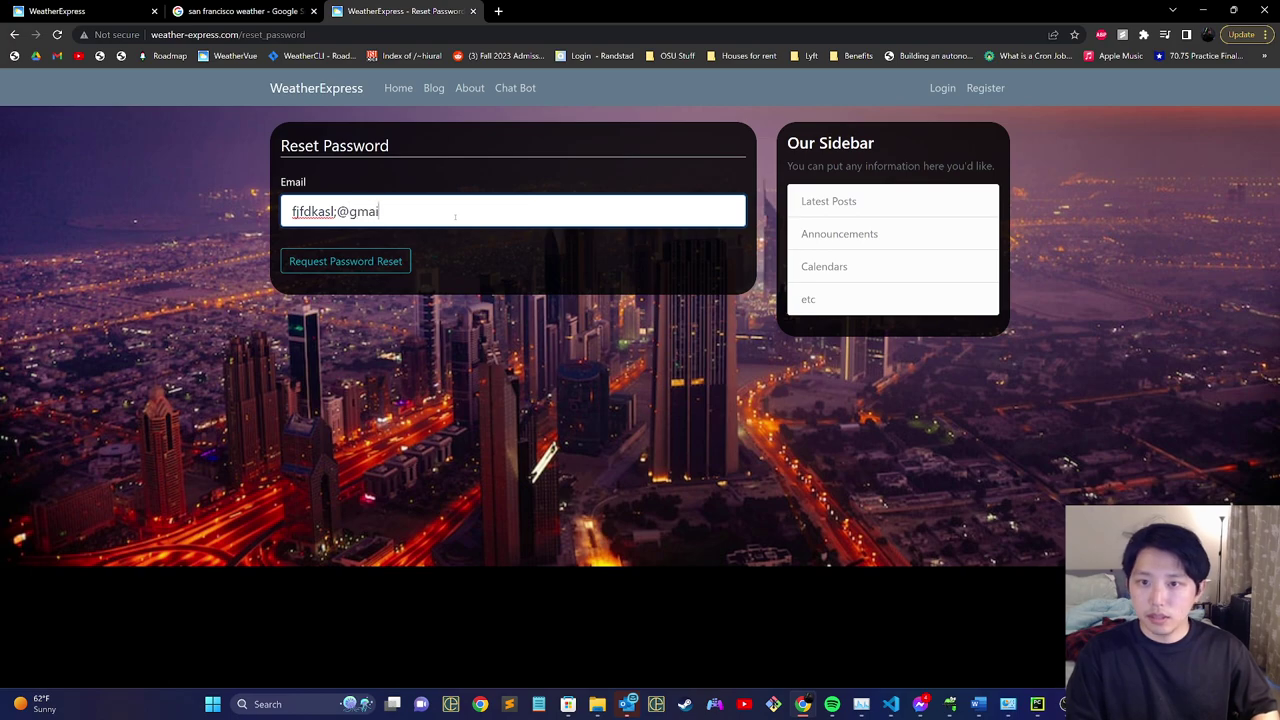
type("l.com")
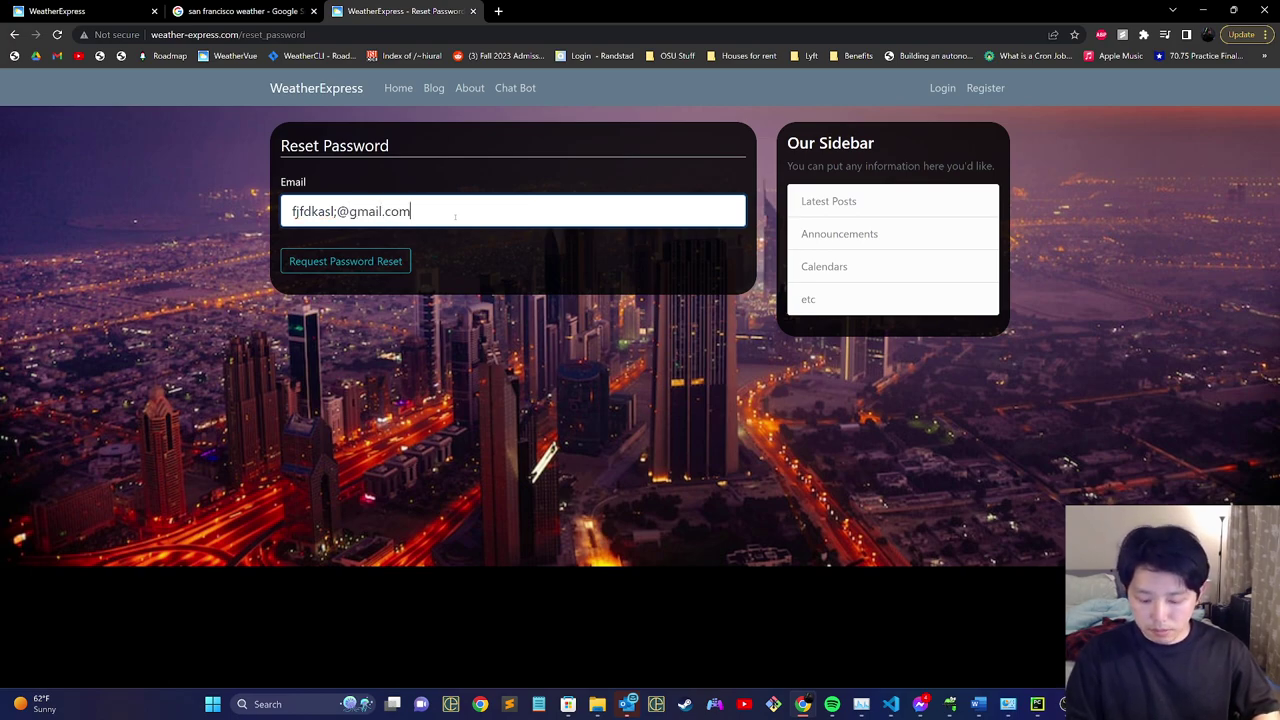
key("Return")
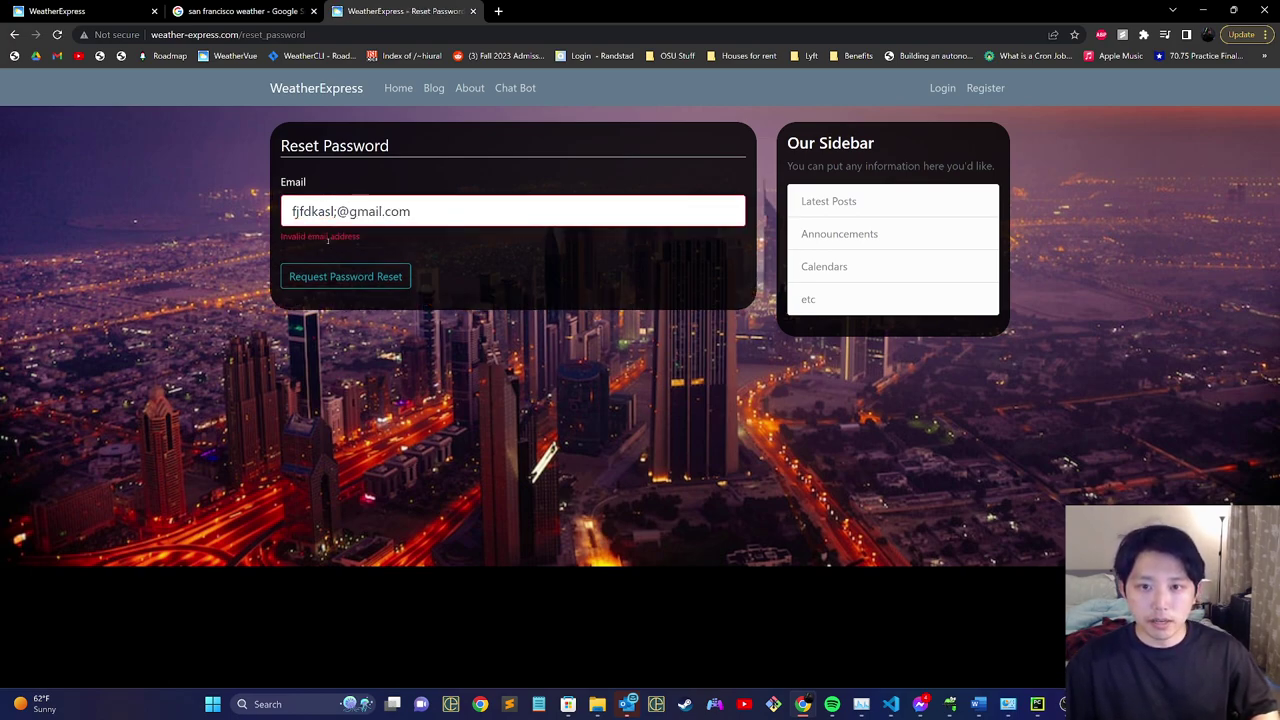
triple_click(329, 237)
left_click(118, 206)
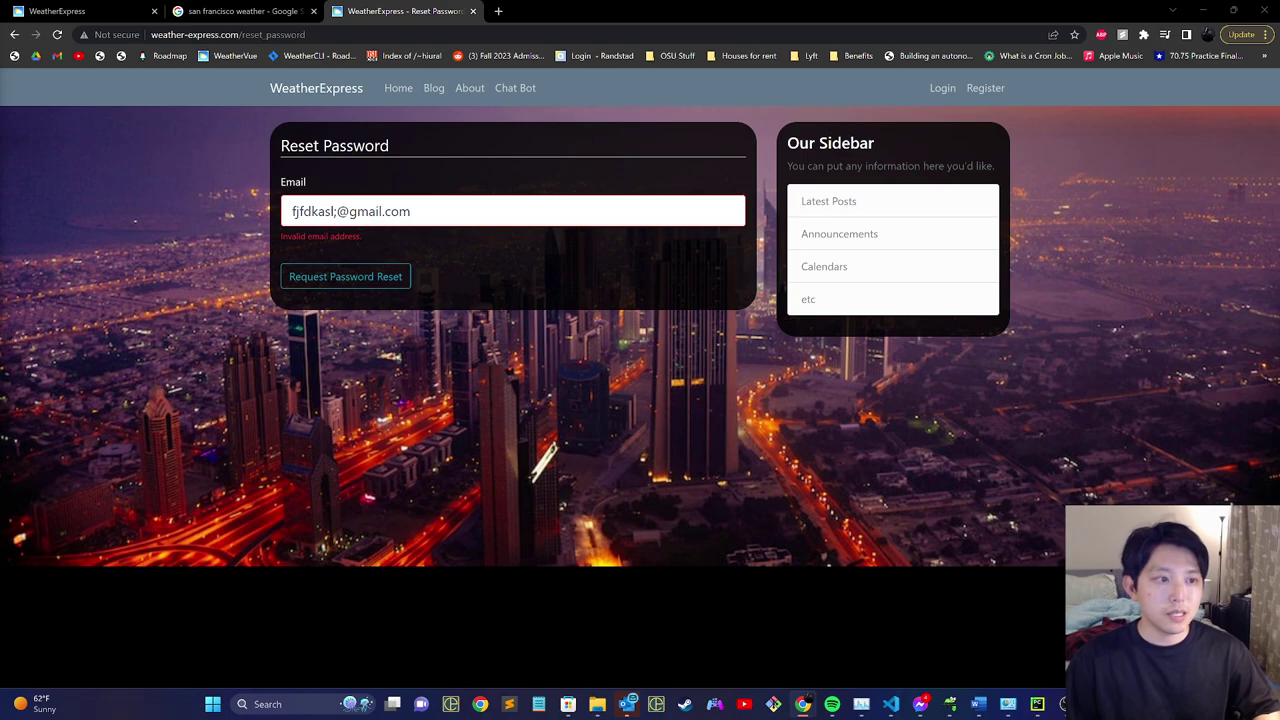
Go through the home page to the blog and look over the list of posts while signed out.
left_click(334, 92)
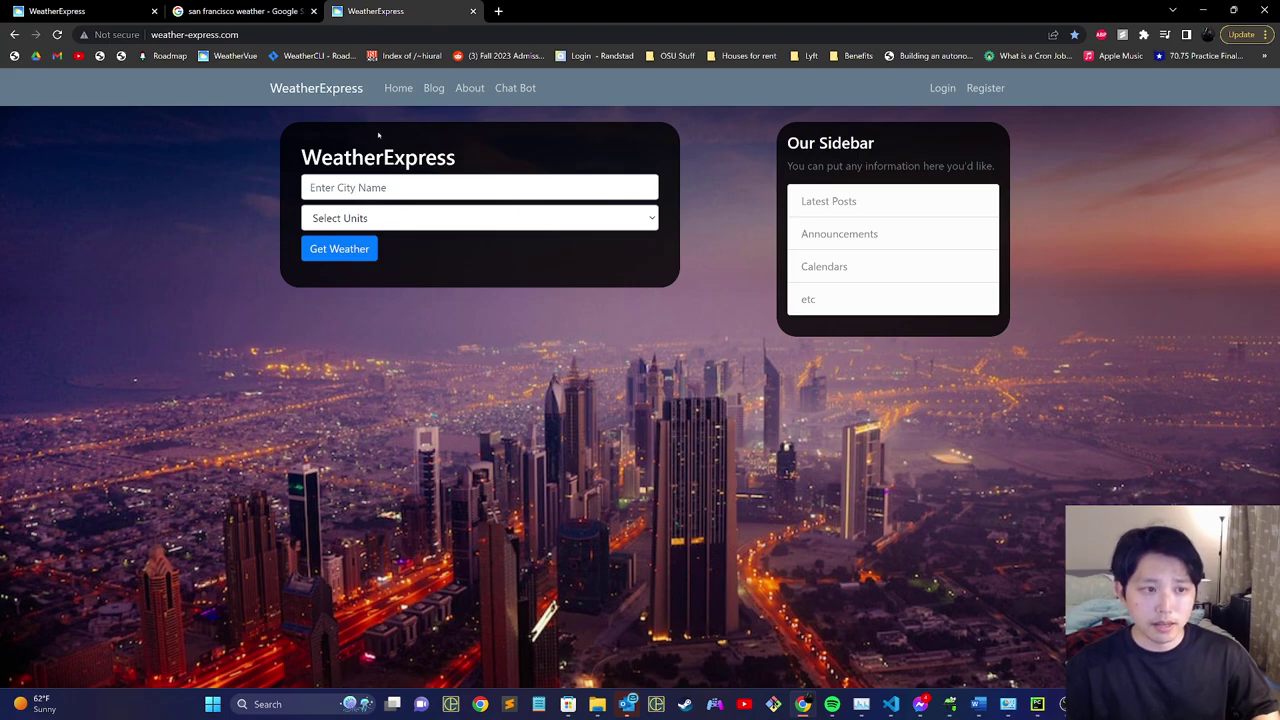
left_click(436, 88)
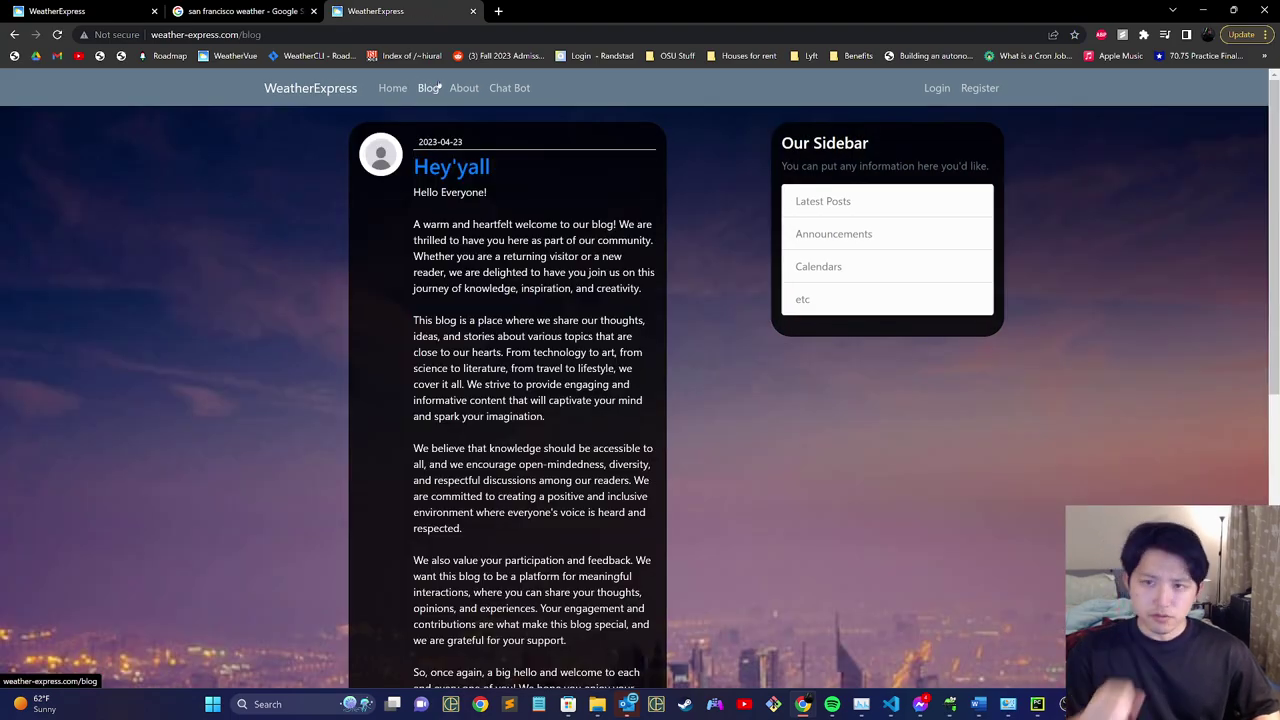
scroll(447, 261, "down", 1)
scroll(440, 240, "up", 1)
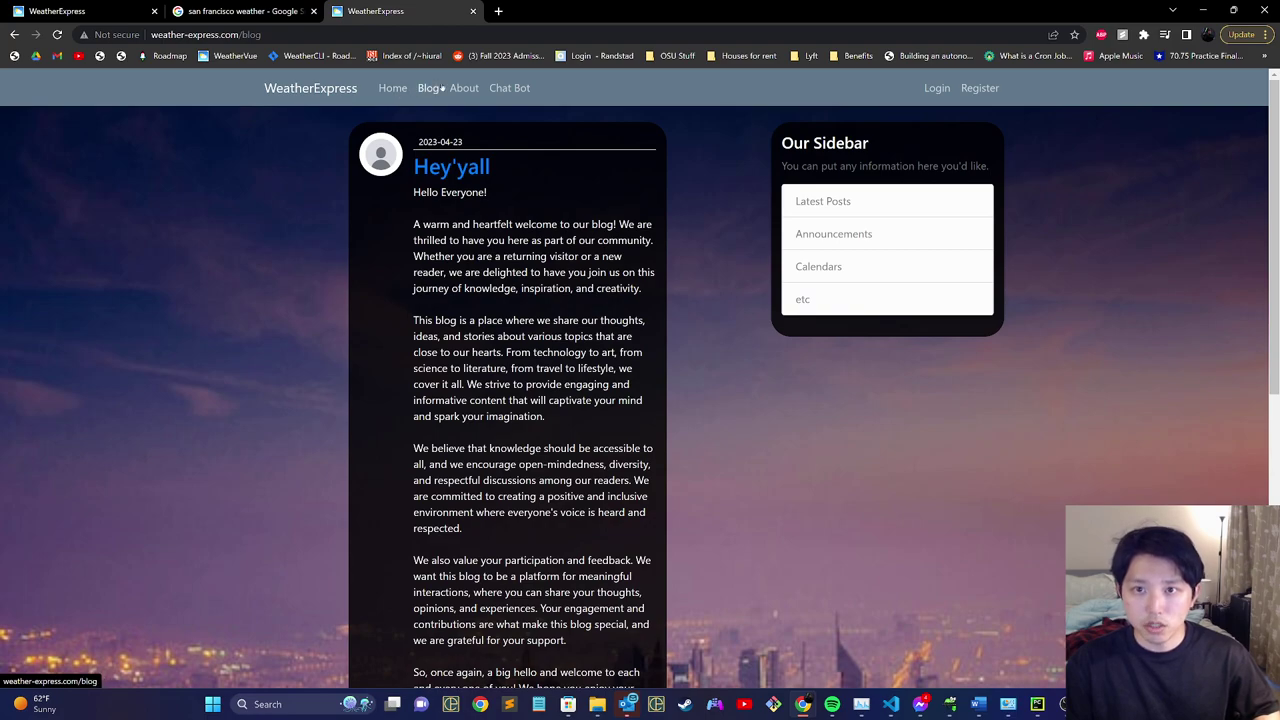
scroll(435, 277, "down", 5)
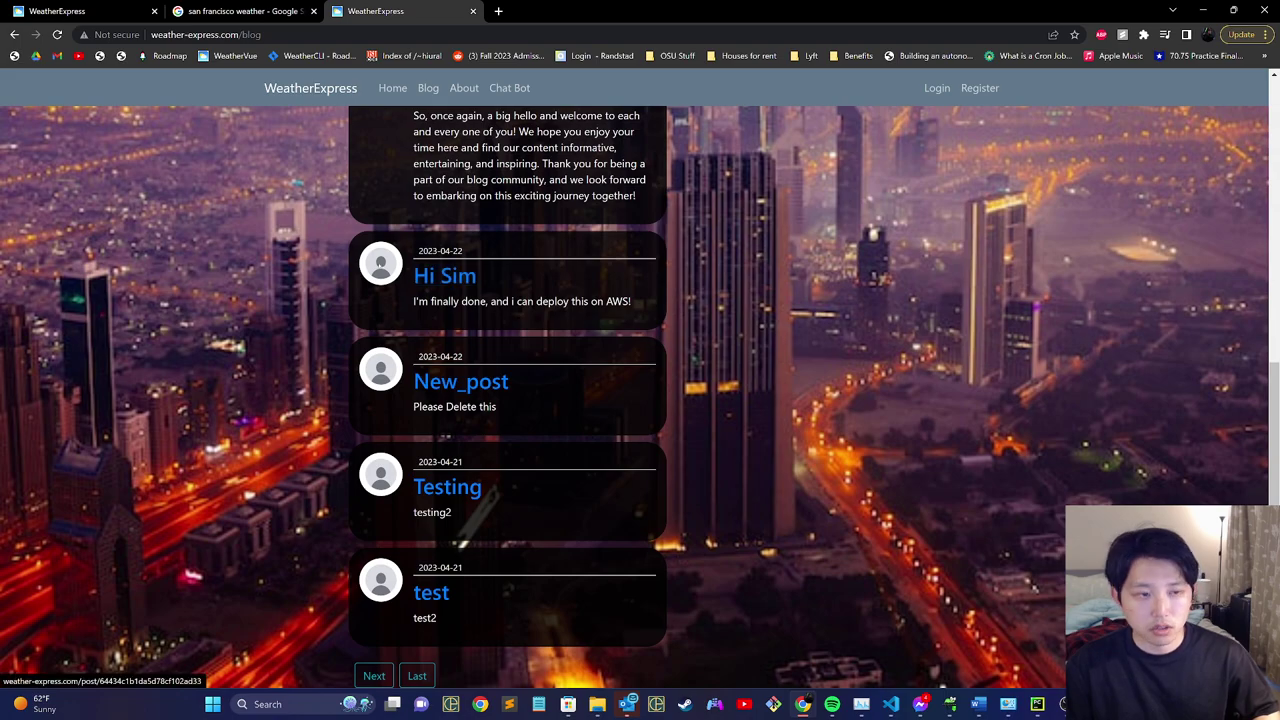
scroll(432, 258, "up", 6)
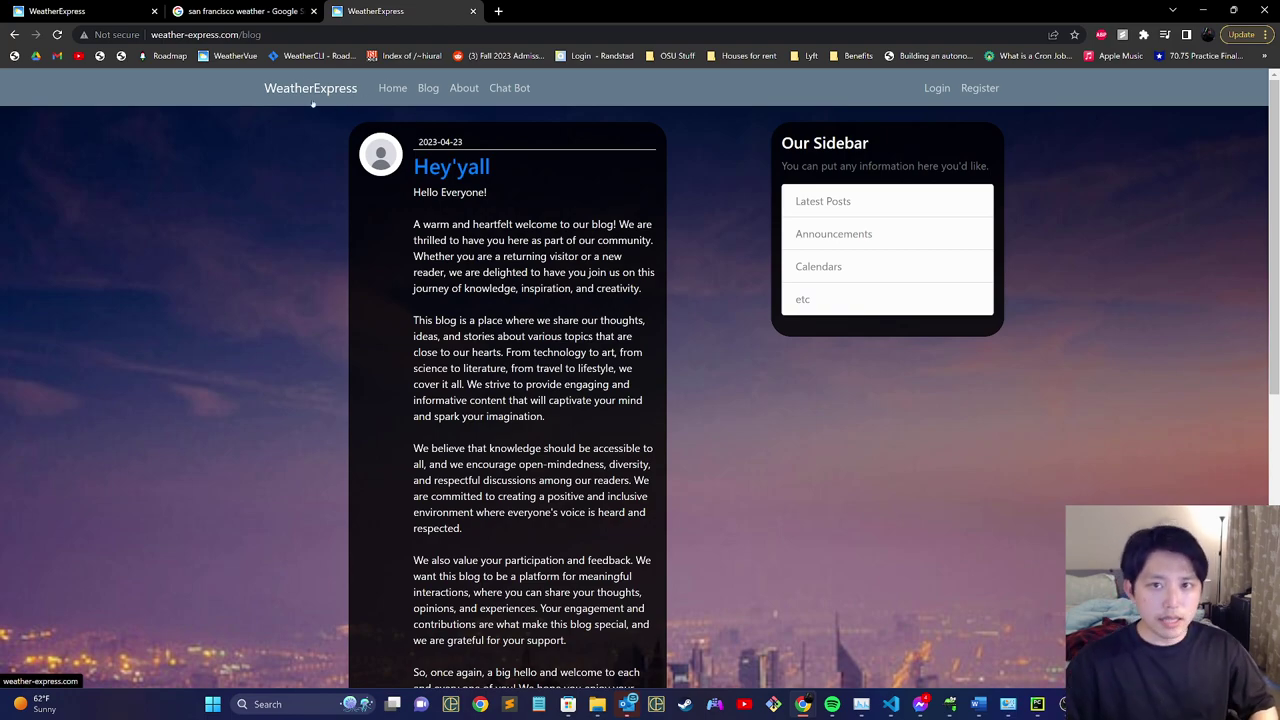
From the home page, get the San Francisco forecast in Celsius with the page enlarged to 110%, and view its weather map.
left_click(322, 94)
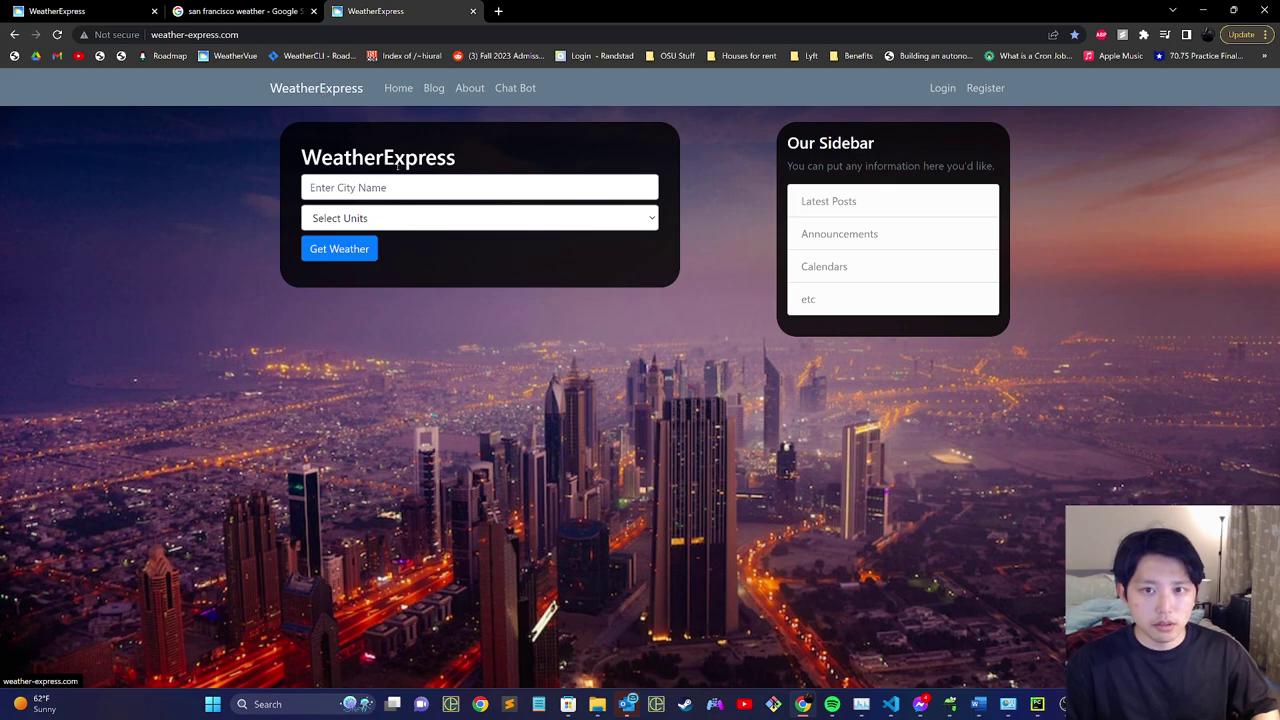
left_click(421, 191)
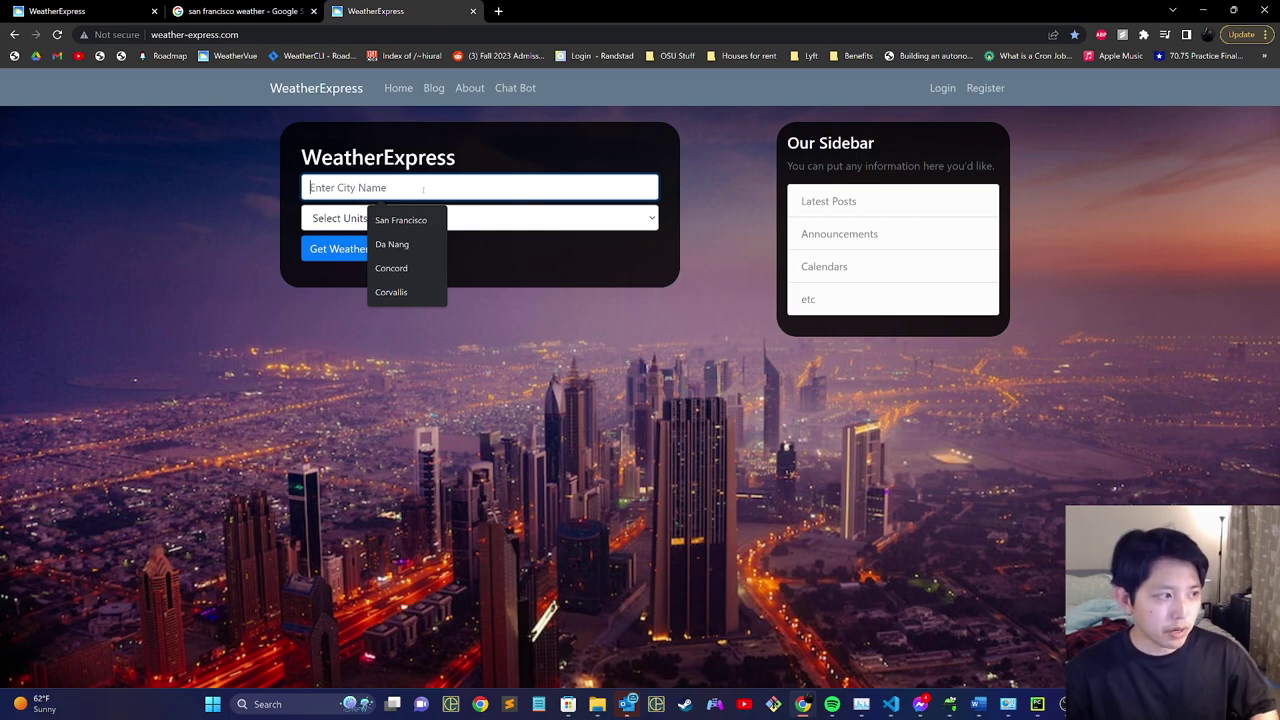
left_click(400, 220)
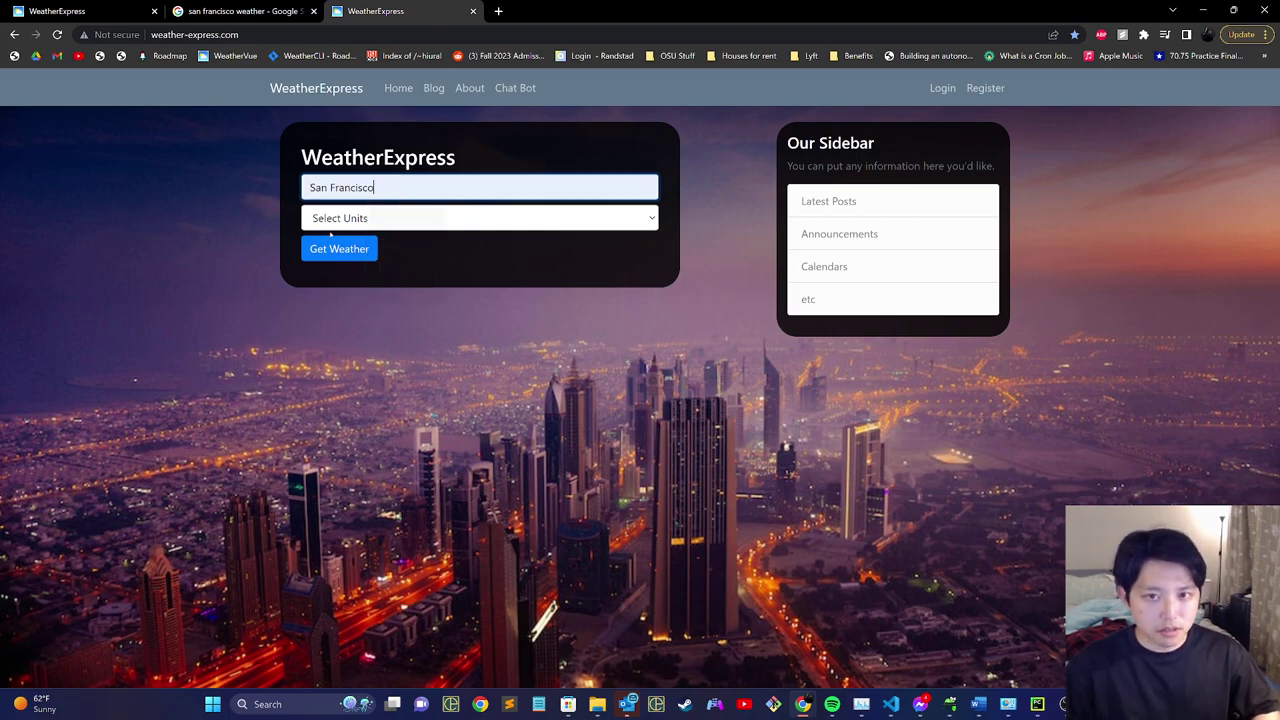
left_click(366, 220)
left_click(348, 243)
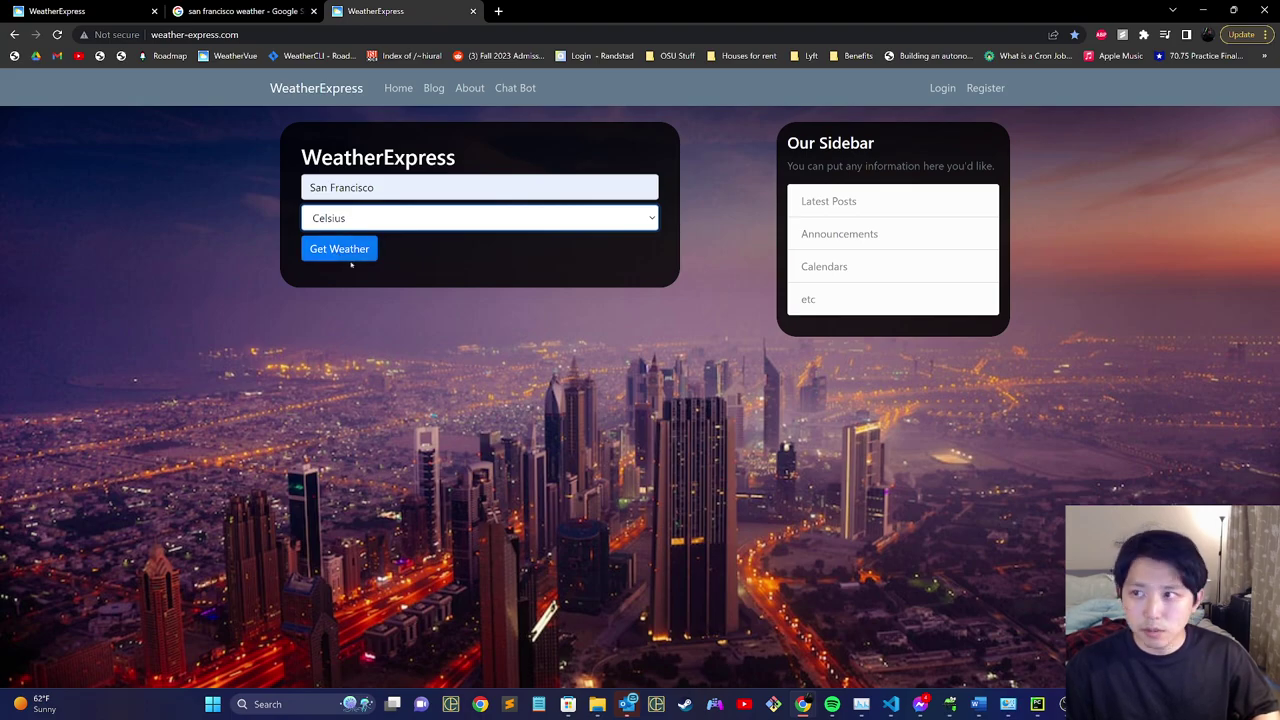
key("ctrl+plus")
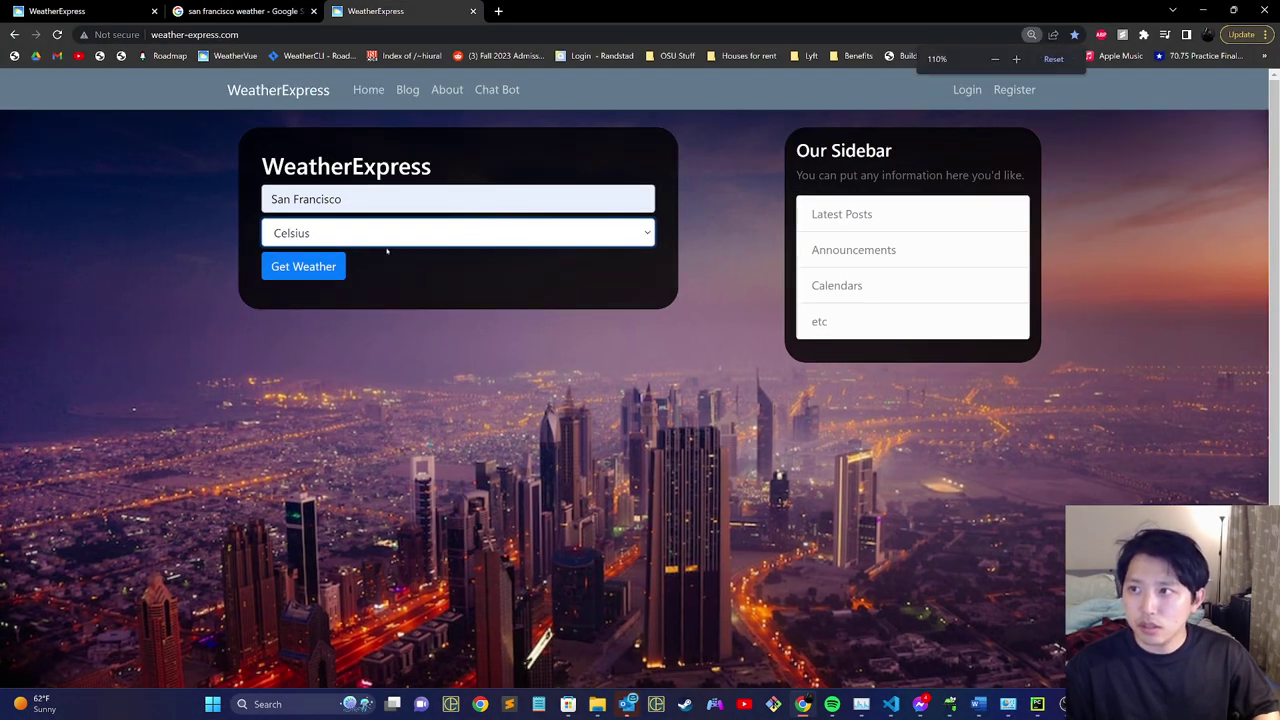
key("ctrl+minus")
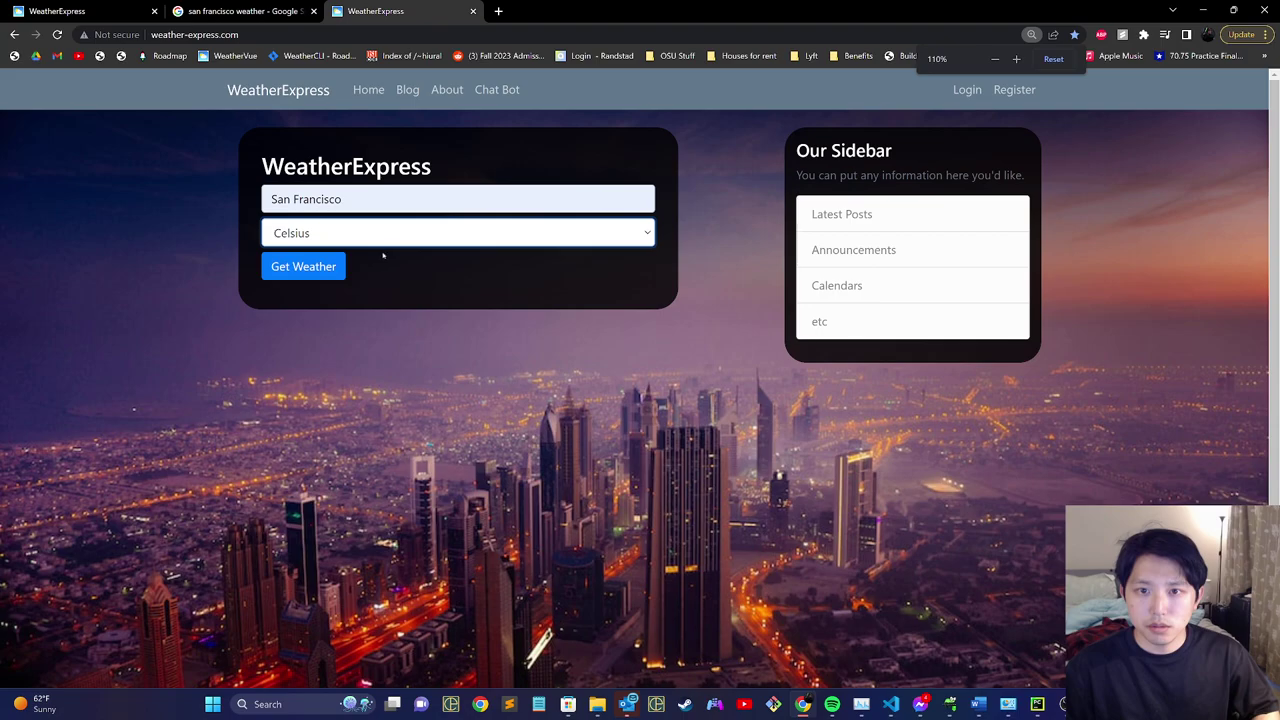
left_click(322, 268)
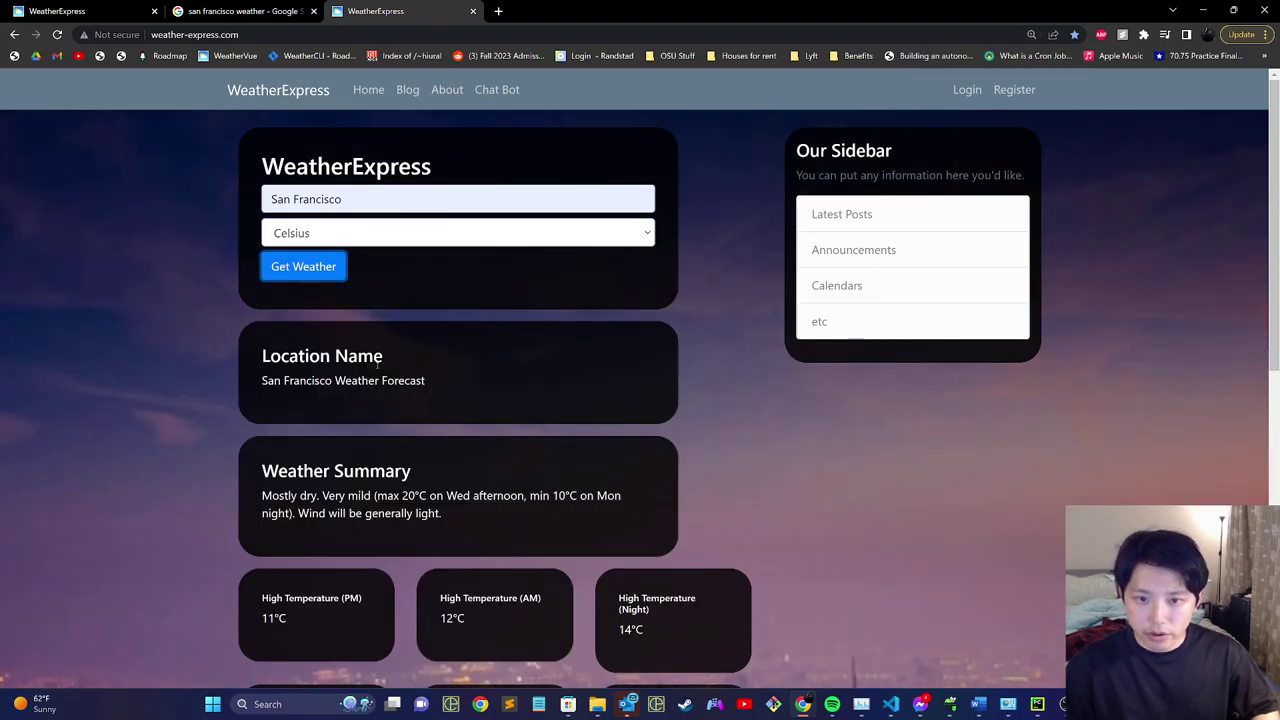
scroll(377, 365, "down", 5)
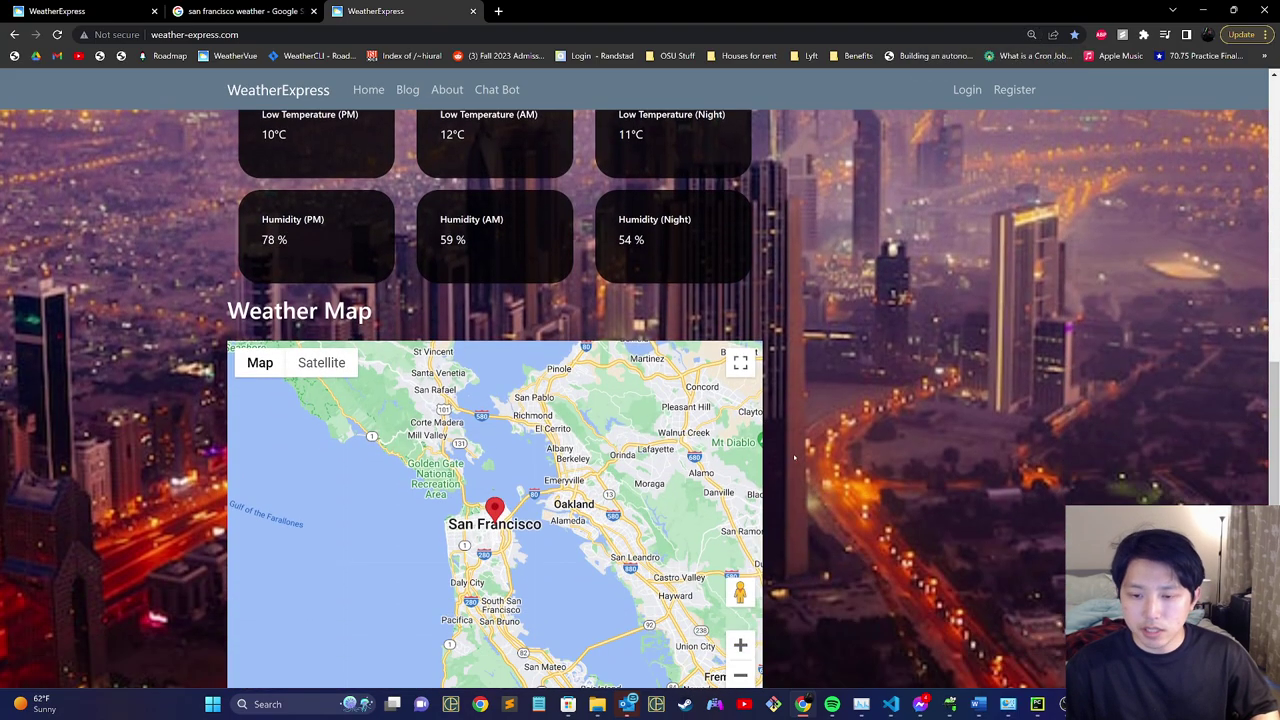
Look over the San Francisco forecast results, from the weather summary through the temperature and humidity cards to the weather map.
scroll(495, 450, "up", 2)
scroll(495, 470, "down", 3)
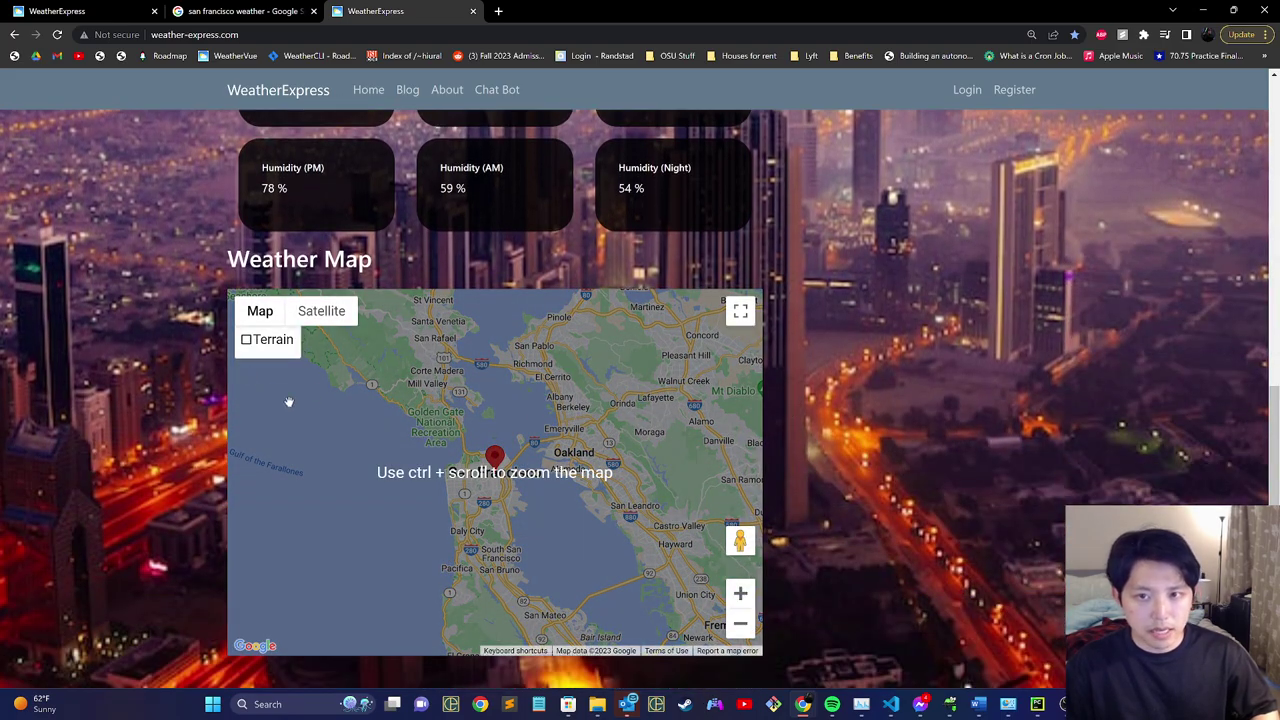
scroll(484, 418, "up", 3)
scroll(495, 450, "down", 3)
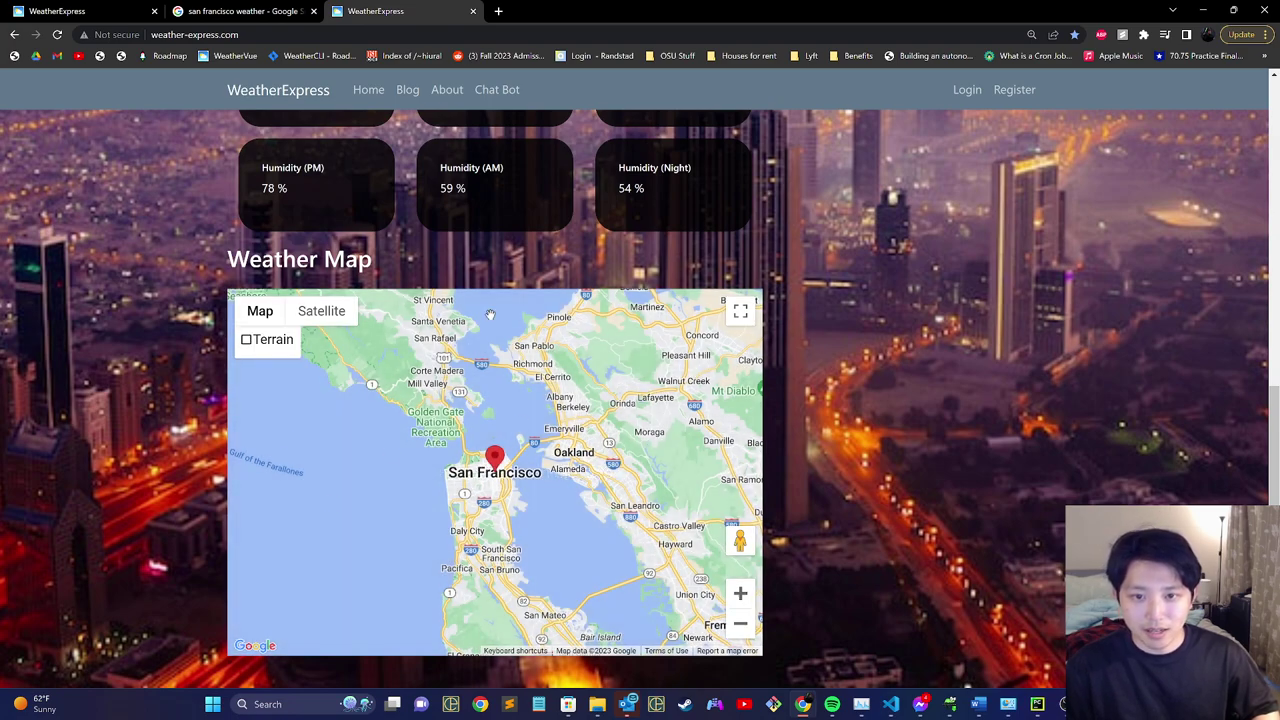
scroll(362, 298, "up", 6)
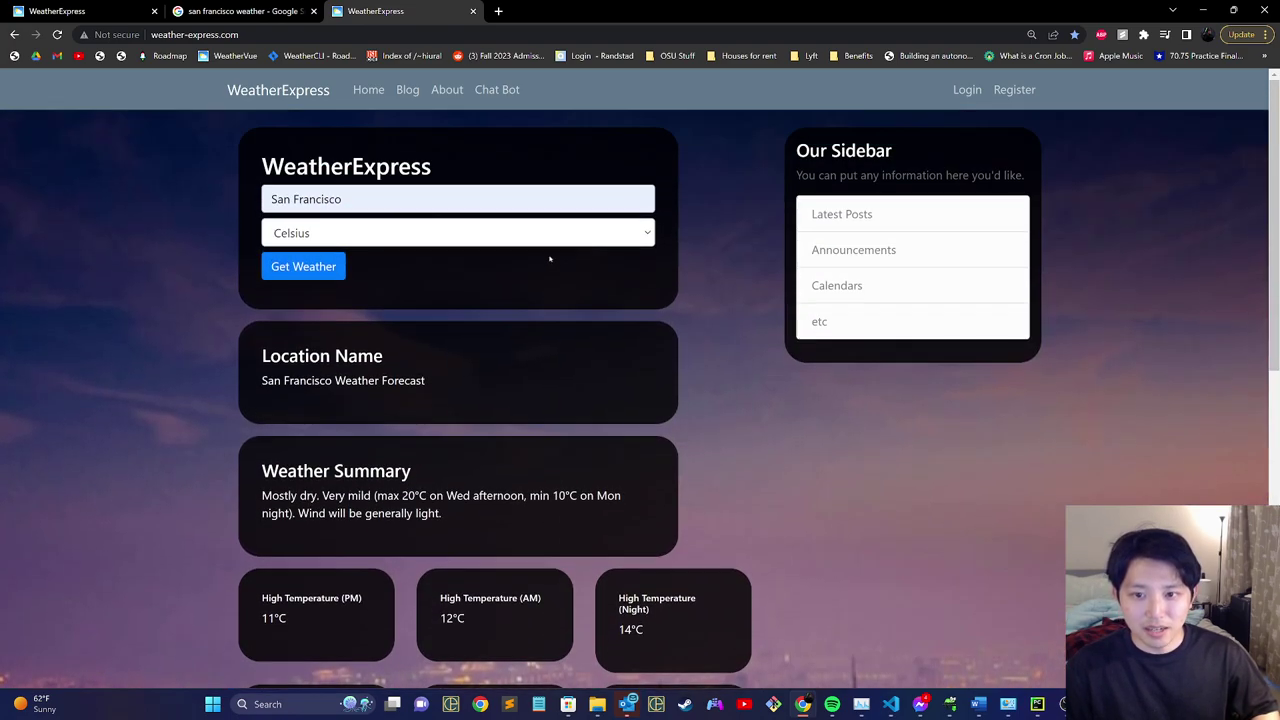
scroll(551, 260, "down", 4)
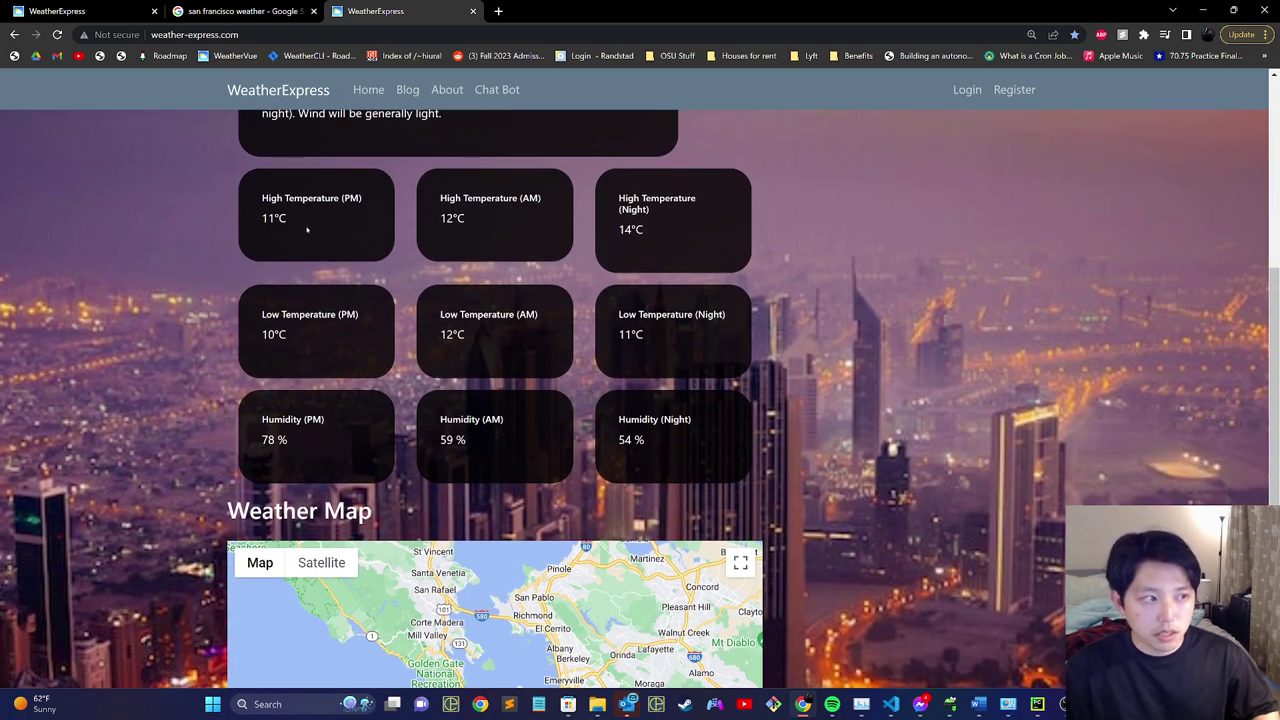
scroll(406, 285, "down", 2)
scroll(406, 285, "up", 5)
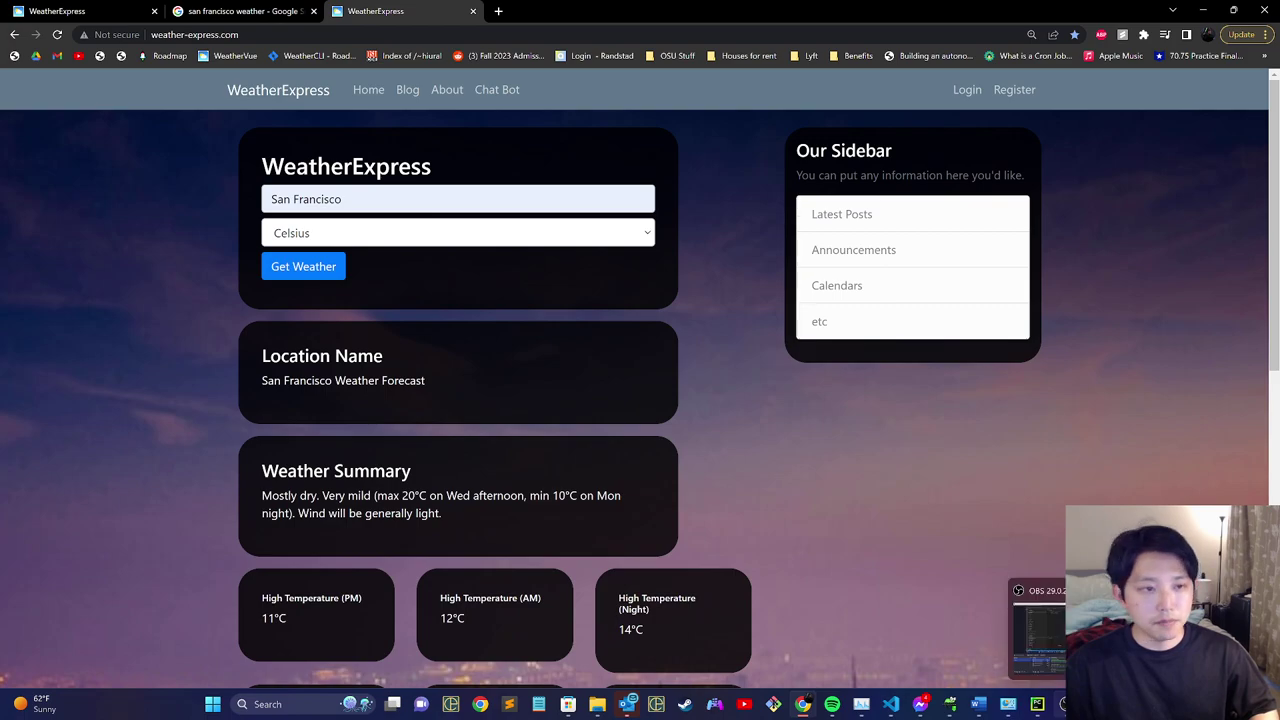
left_click(1065, 704)
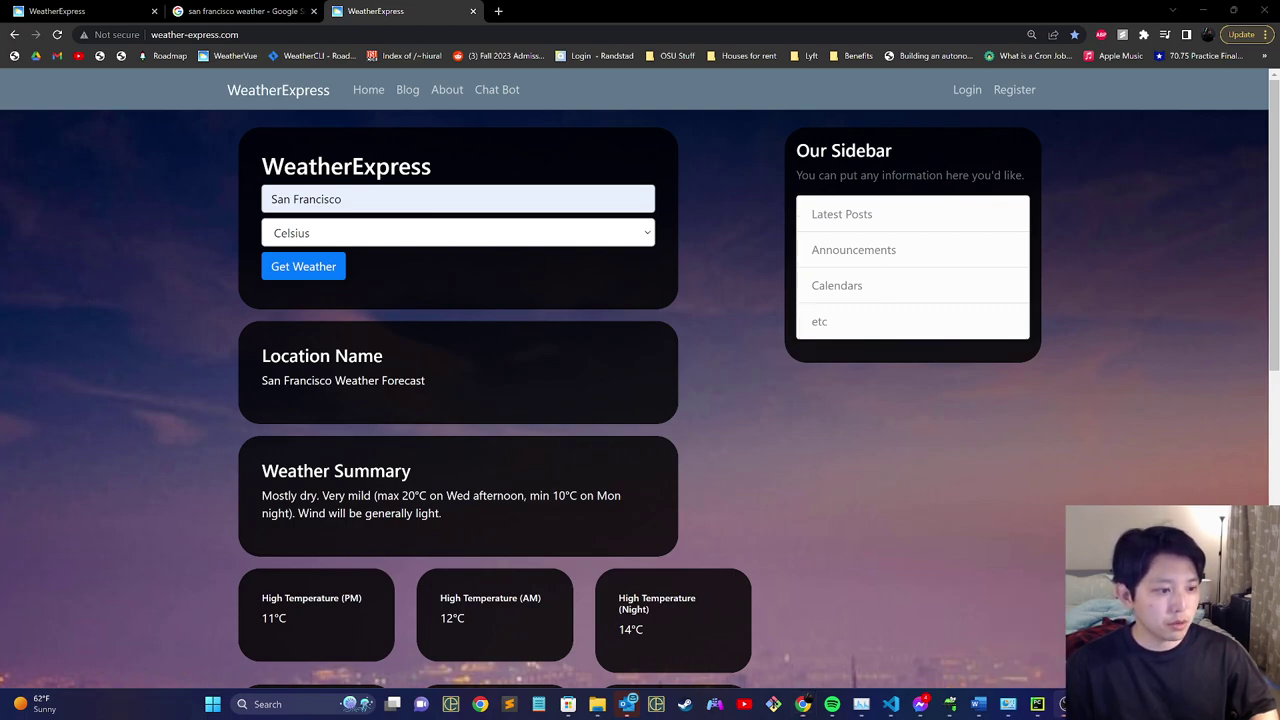